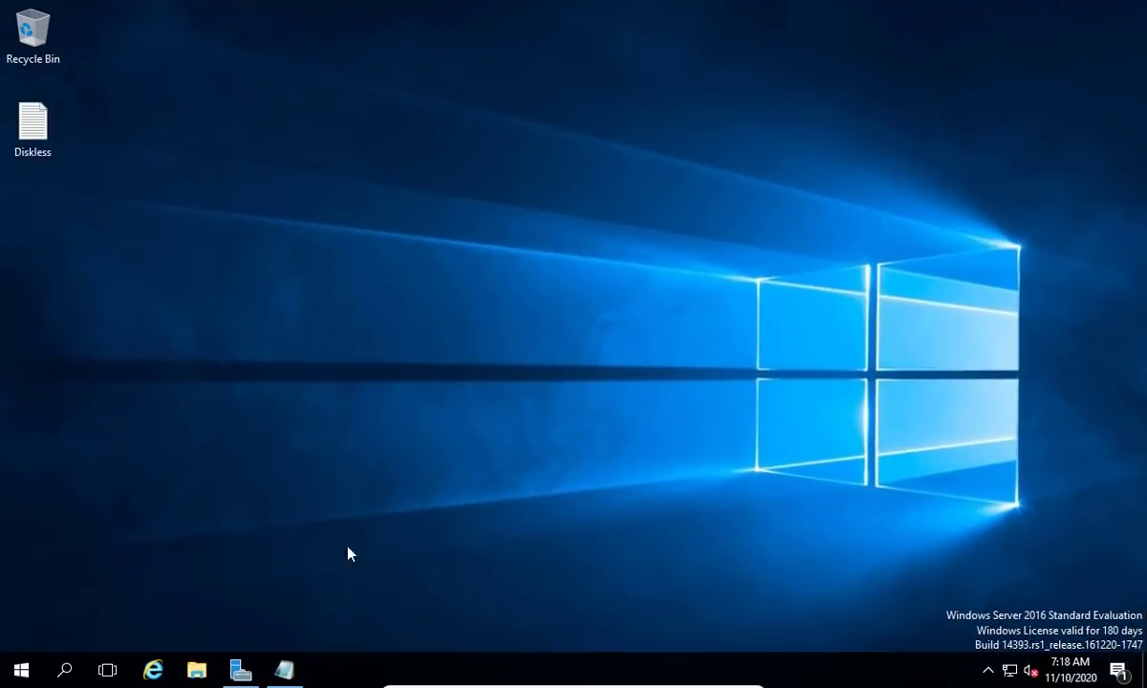
Review the Diskless notes for the full setup procedure, especially the steps for installing Windows Server and assigning a static IP address.
click(284, 671)
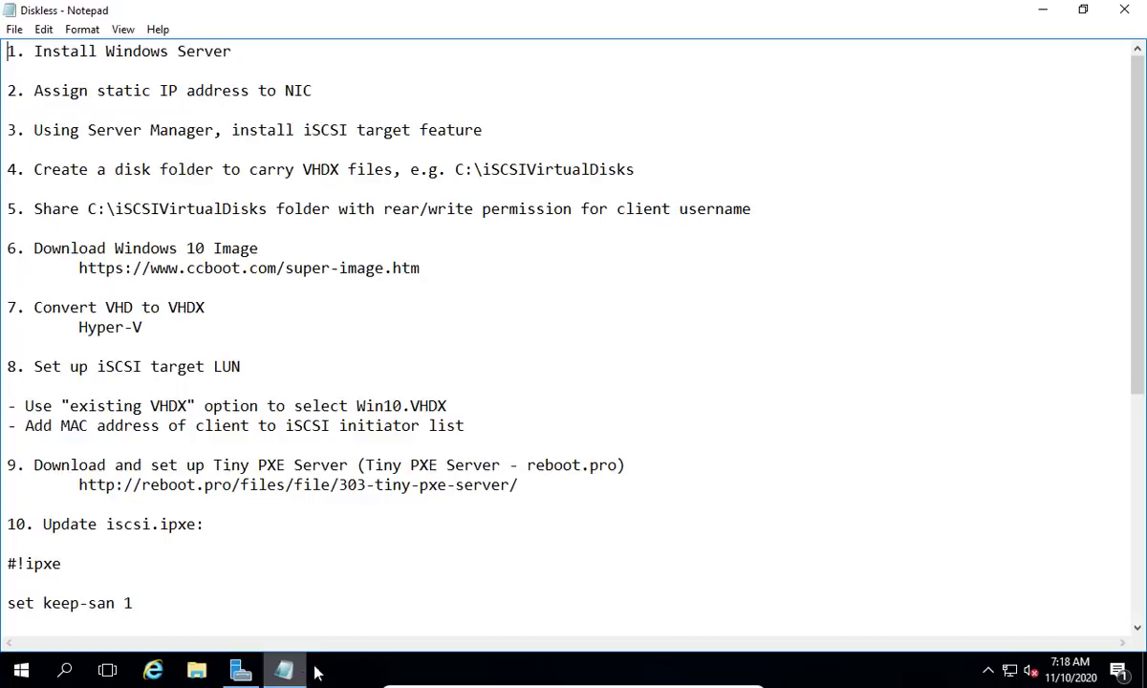
drag(7, 51, 10, 600)
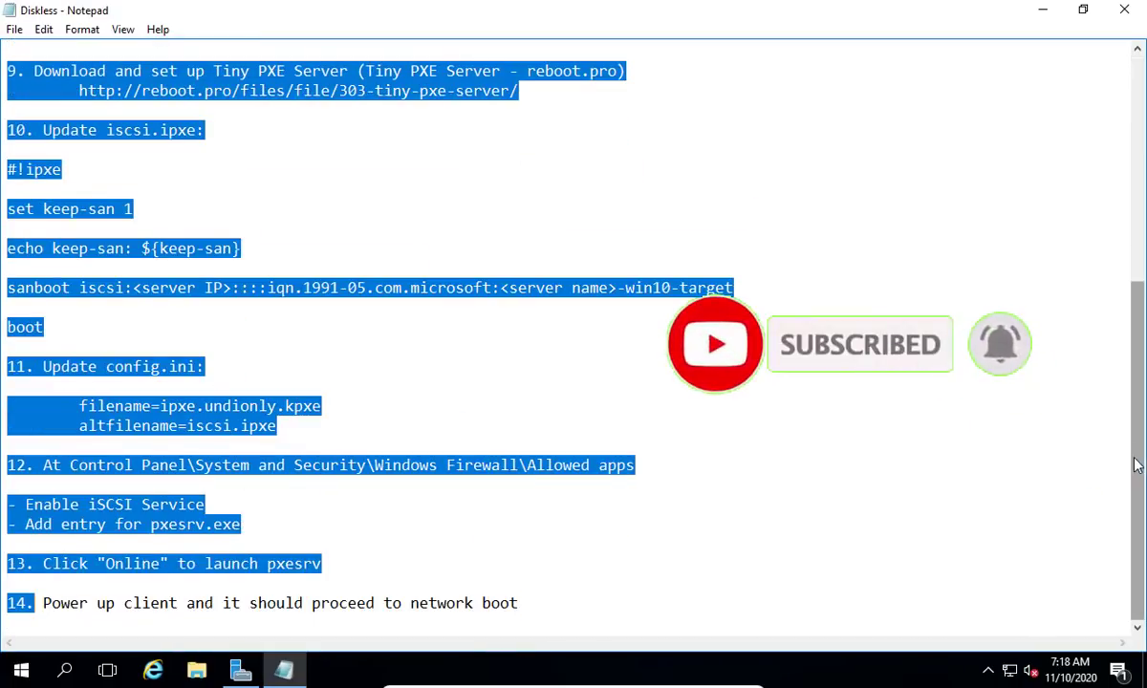
scroll(9, 600, up, 5)
drag(269, 48, 5, 50)
drag(325, 89, 5, 90)
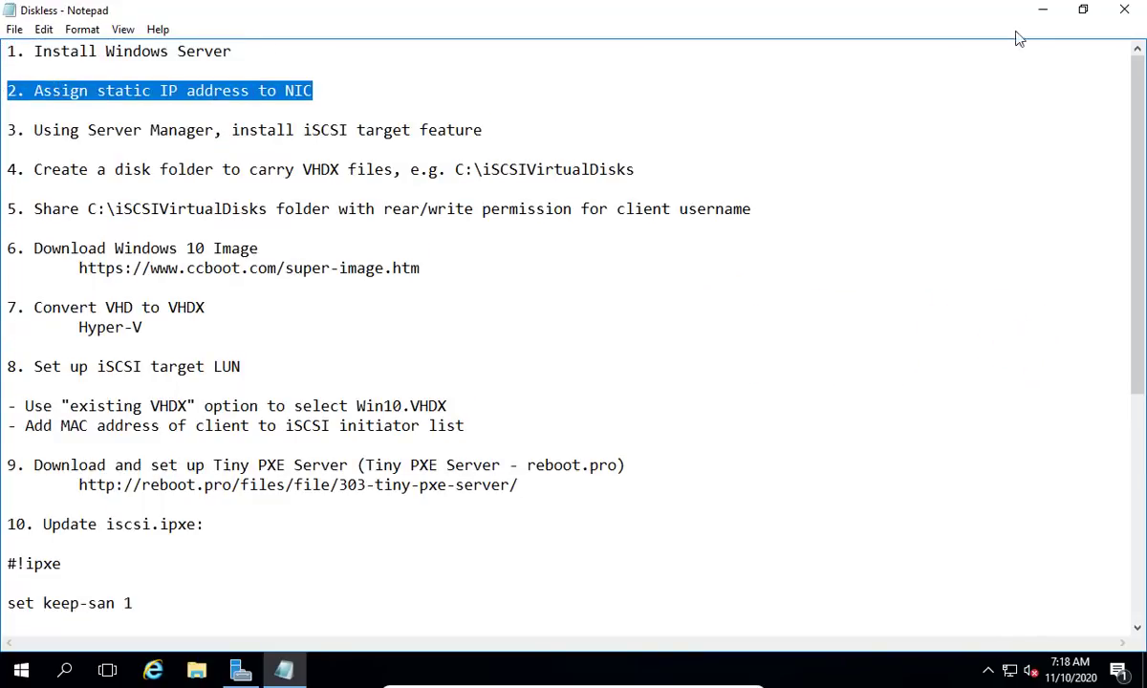
Check the Ethernet adapter's IPv4 properties for a static IP address, gateway and DNS servers, then close the network settings.
click(1043, 9)
right_click(1009, 671)
click(1014, 657)
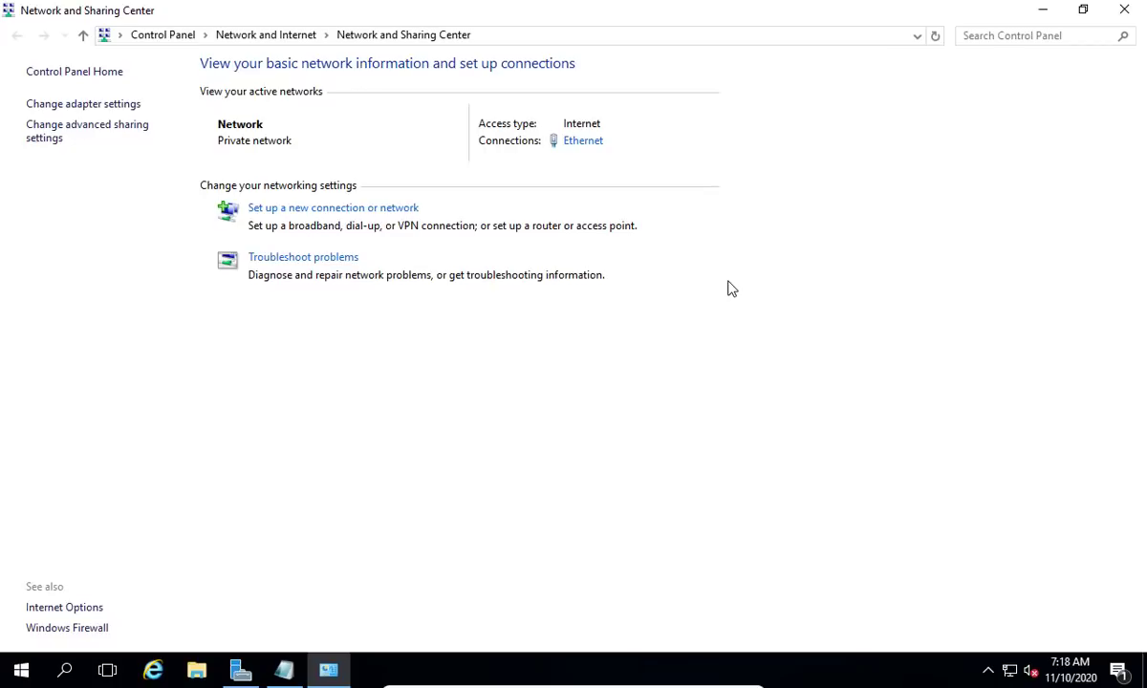
click(585, 142)
click(468, 483)
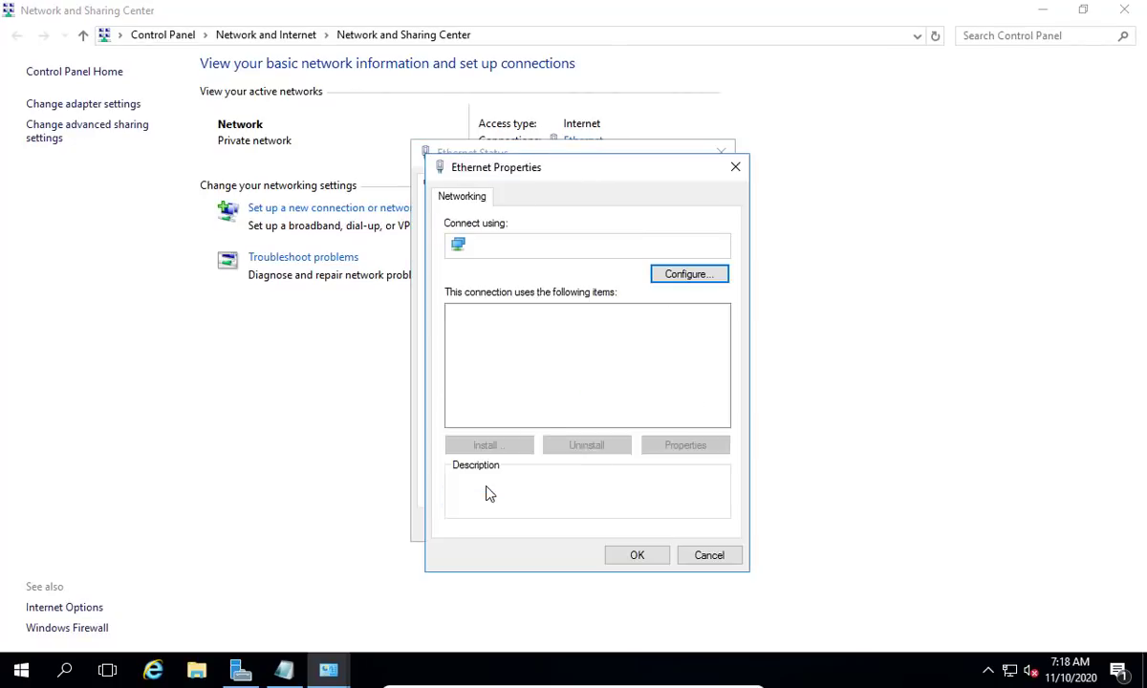
click(554, 358)
click(686, 446)
drag(653, 243, 960, 176)
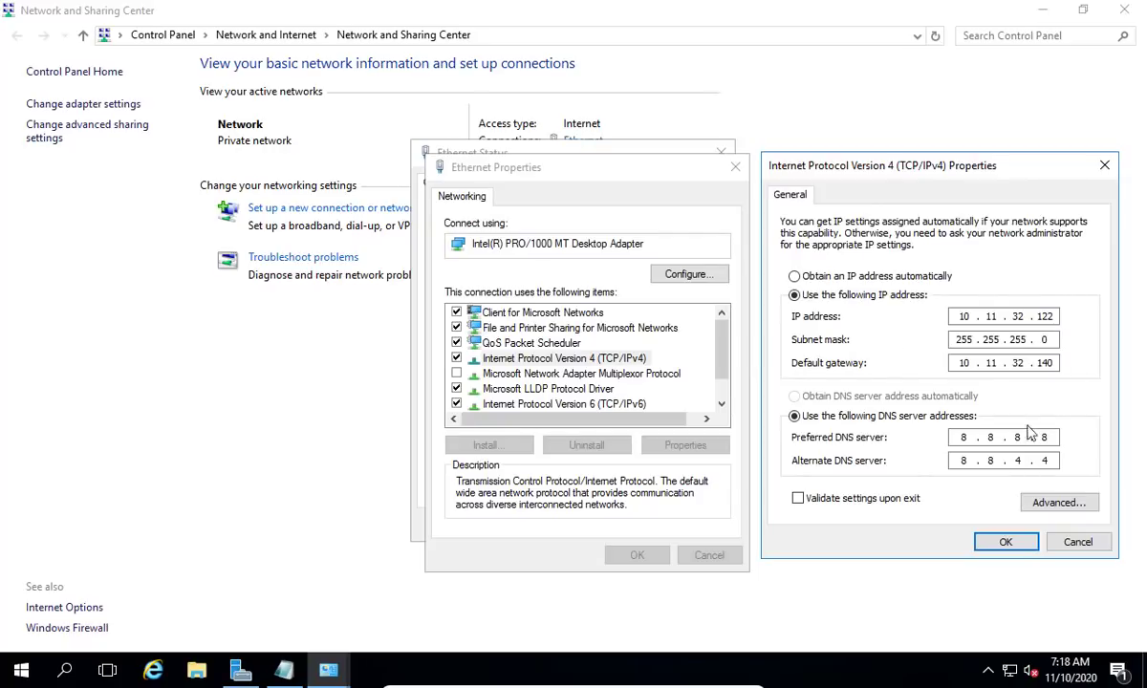
click(1012, 544)
click(640, 555)
click(695, 525)
click(1122, 10)
Following step 3 of the notes, switch to Server Manager and start a role-based Add Roles and Features installation on DisklessServer, up to role selection.
click(284, 670)
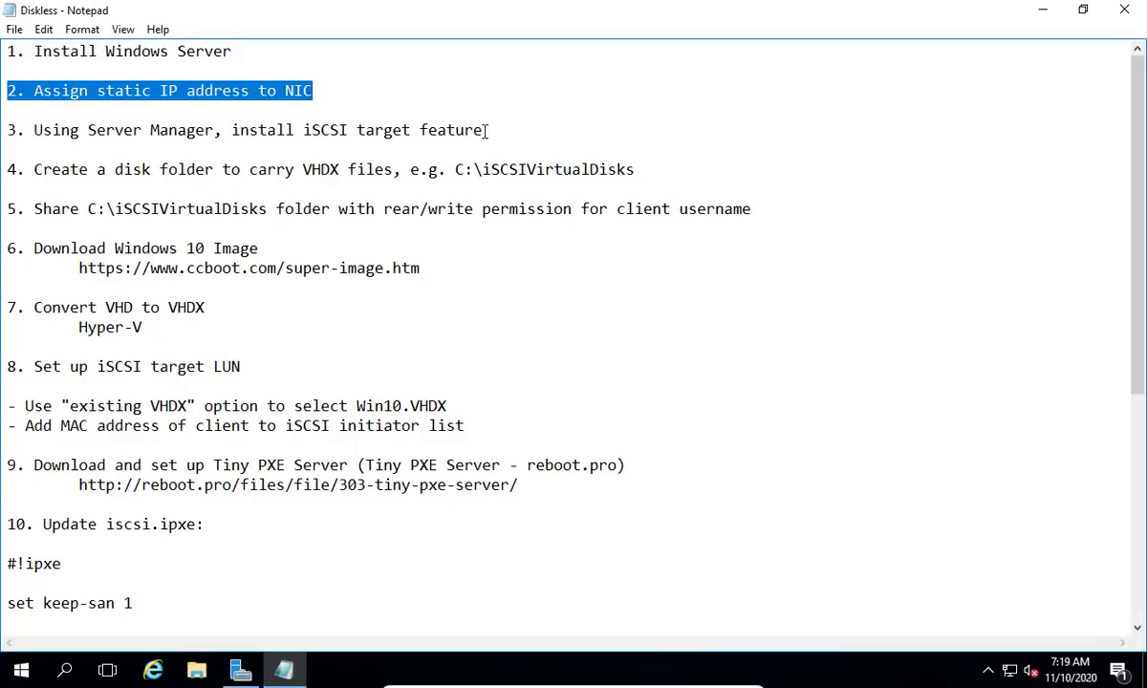
drag(487, 131, 4, 134)
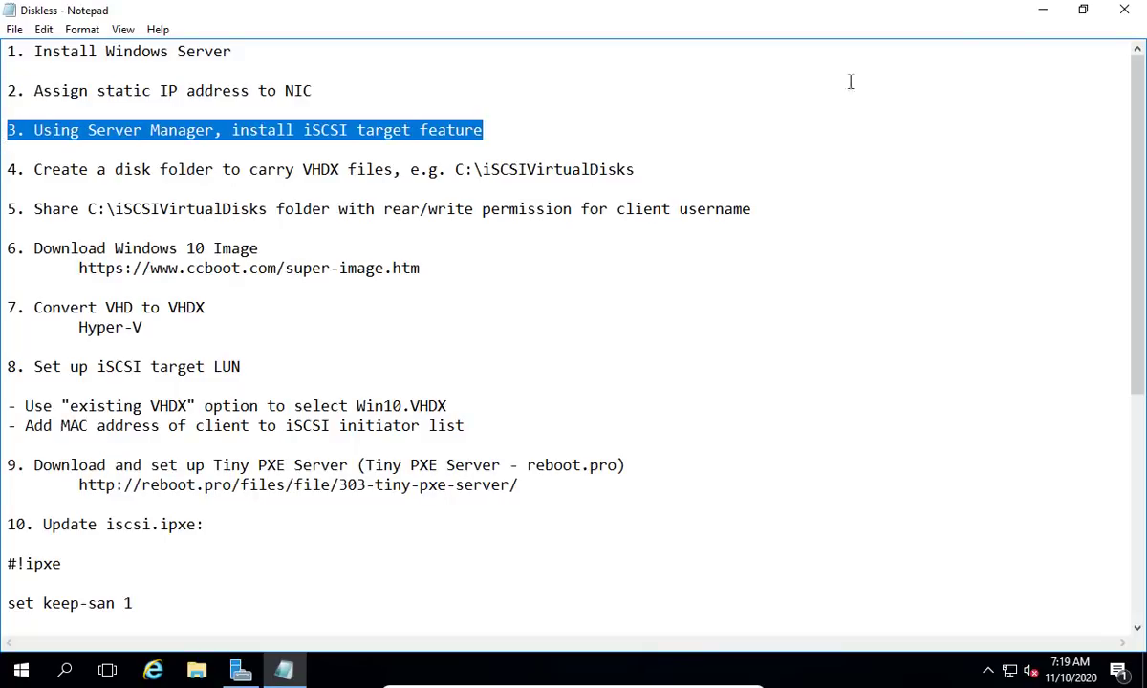
click(1043, 10)
click(240, 670)
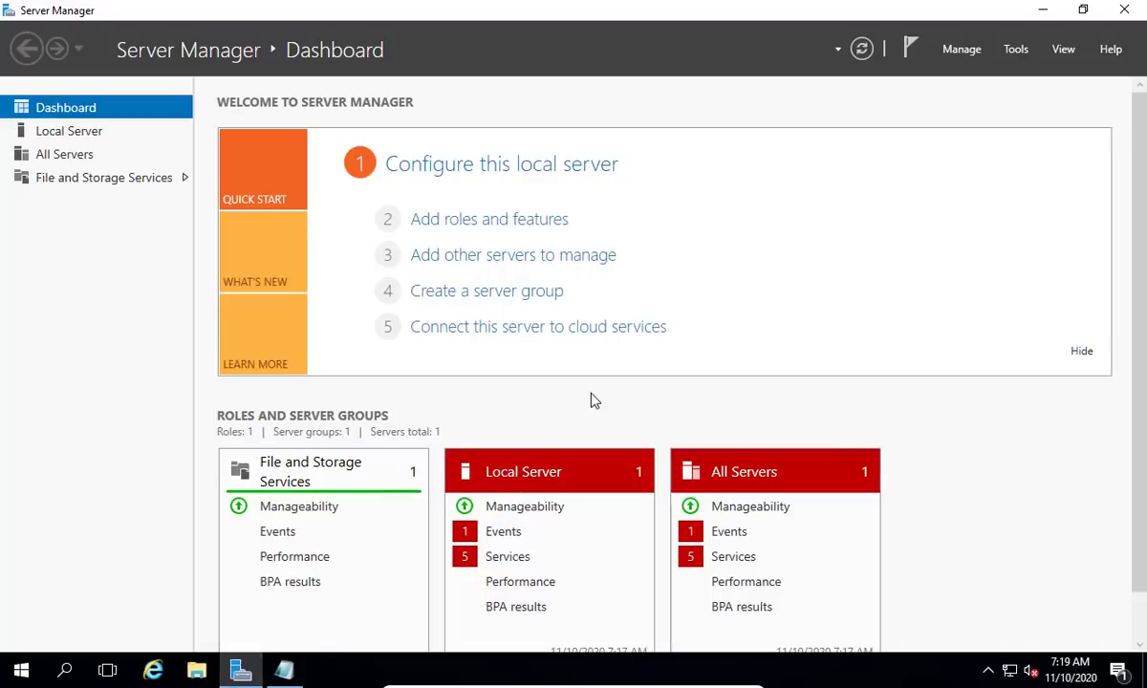
click(966, 50)
click(1048, 82)
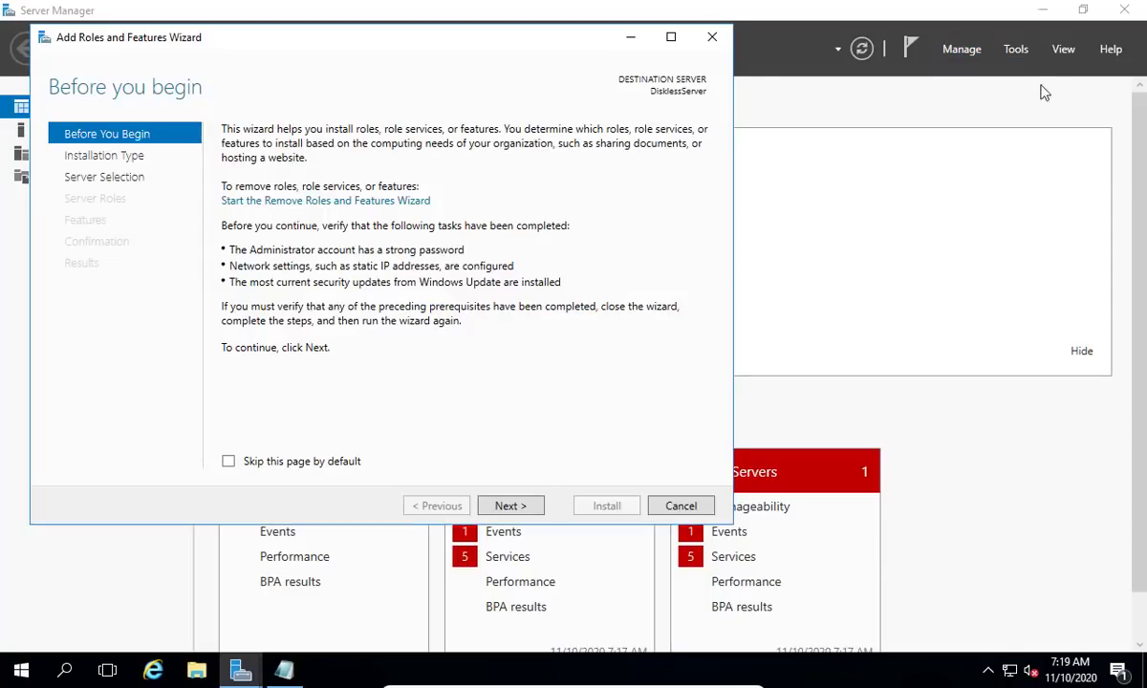
click(521, 514)
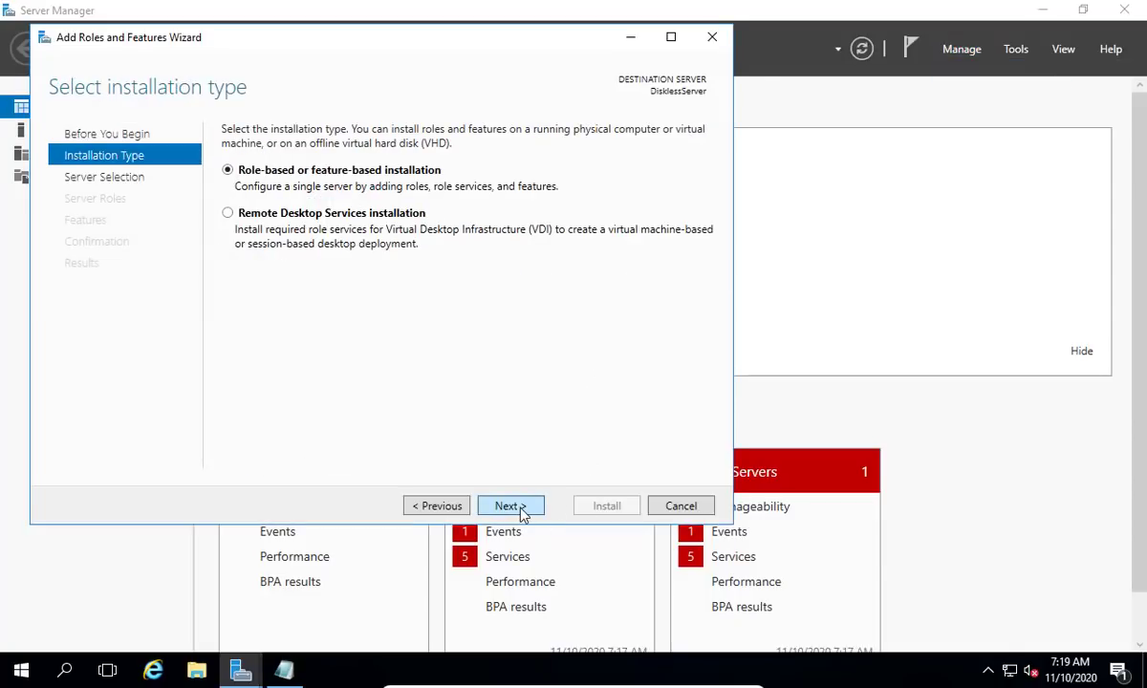
click(522, 514)
click(524, 514)
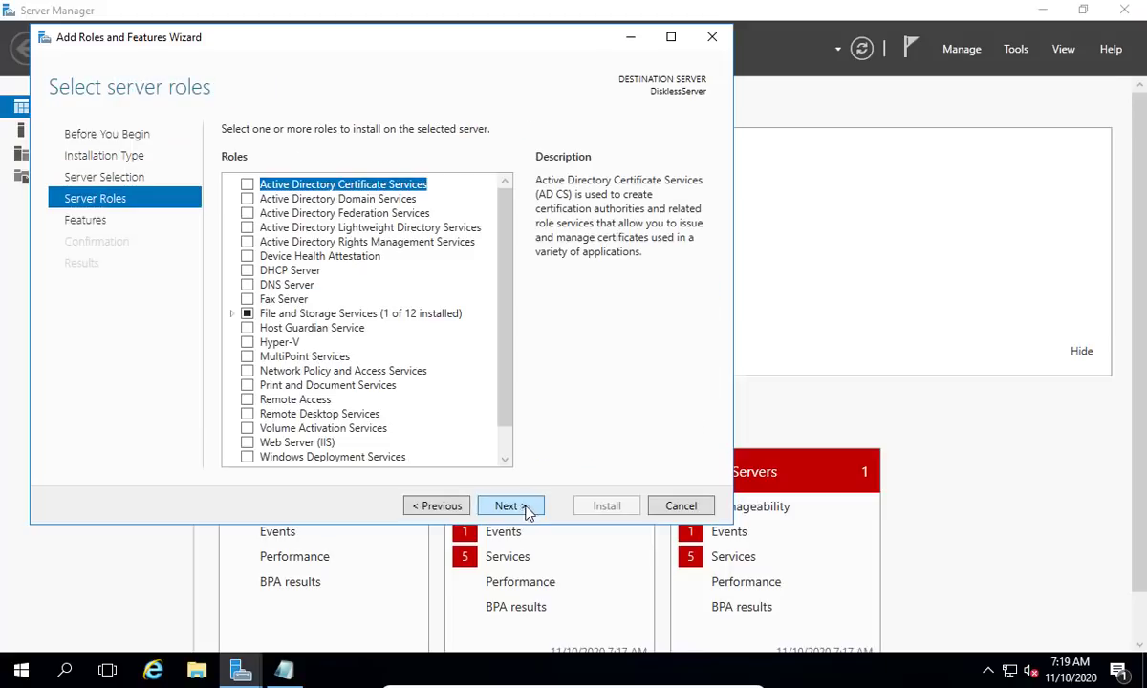
Select the iSCSI Target Server, iSCSI Target Storage Provider and Data Deduplication roles, accepting the required File Server feature.
double_click(364, 314)
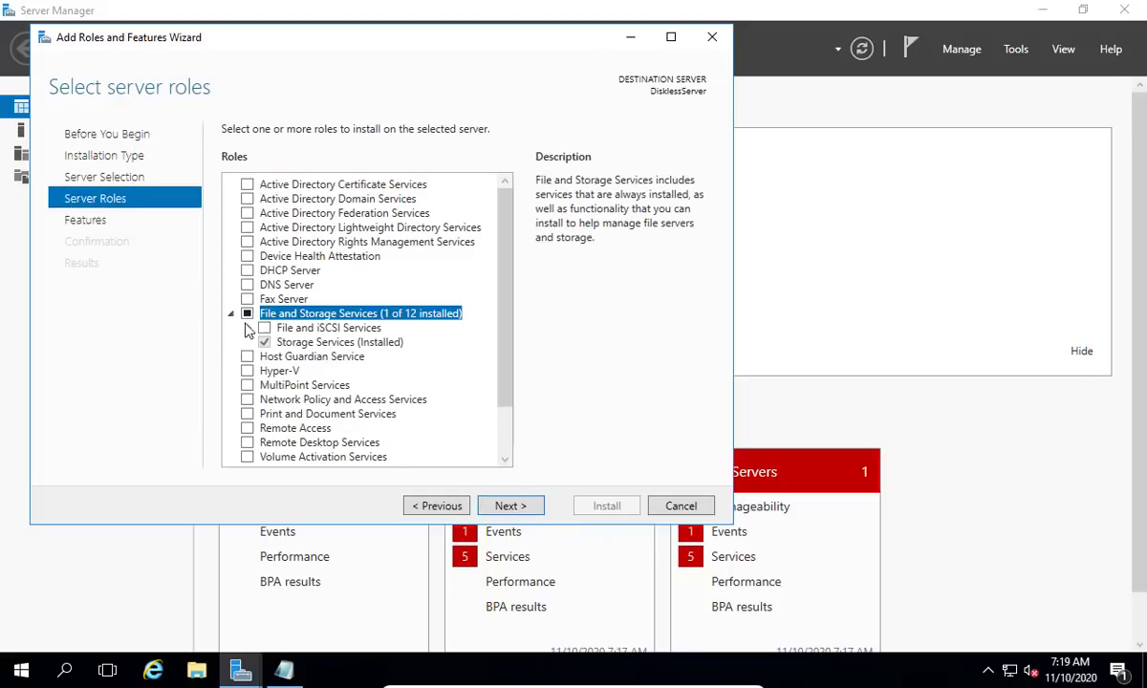
click(250, 328)
scroll(306, 327, down, 3)
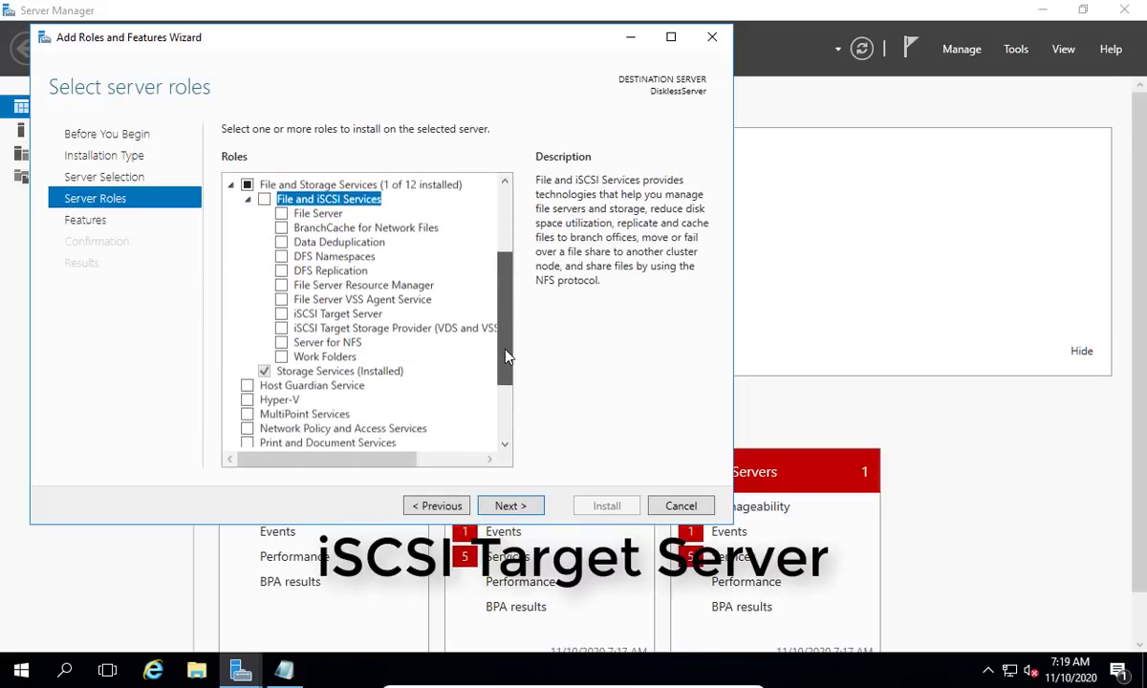
click(281, 314)
click(433, 423)
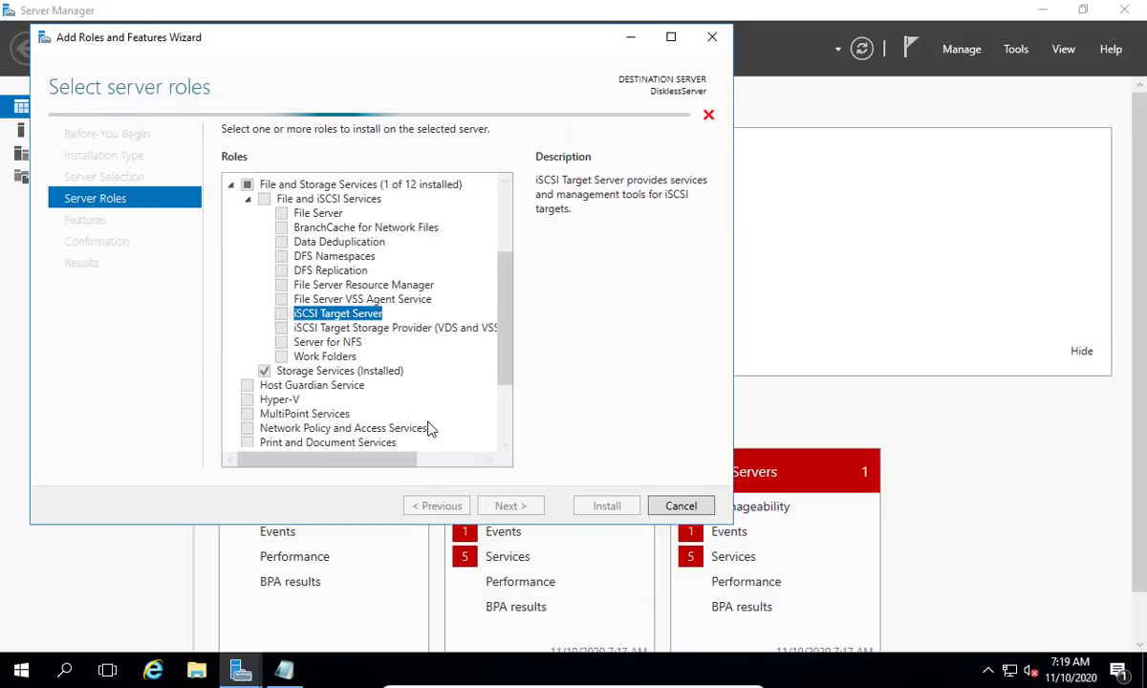
click(281, 328)
click(267, 242)
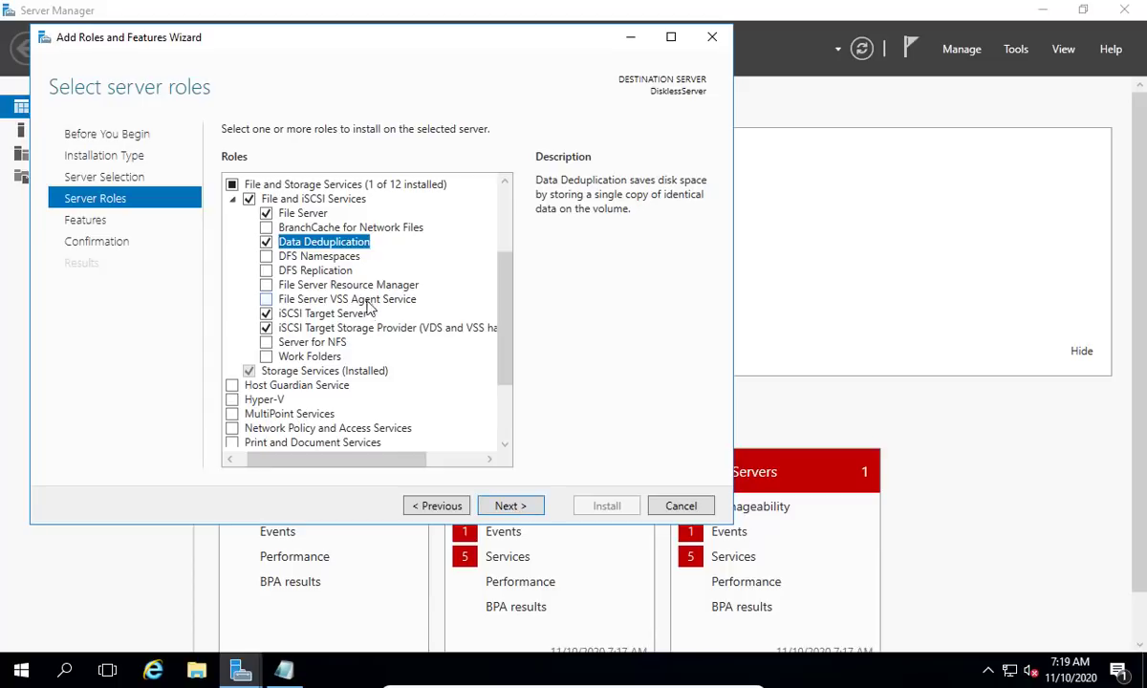
Install the selected roles without adding extra features, then close the wizard and put Server Manager away.
click(529, 509)
click(522, 512)
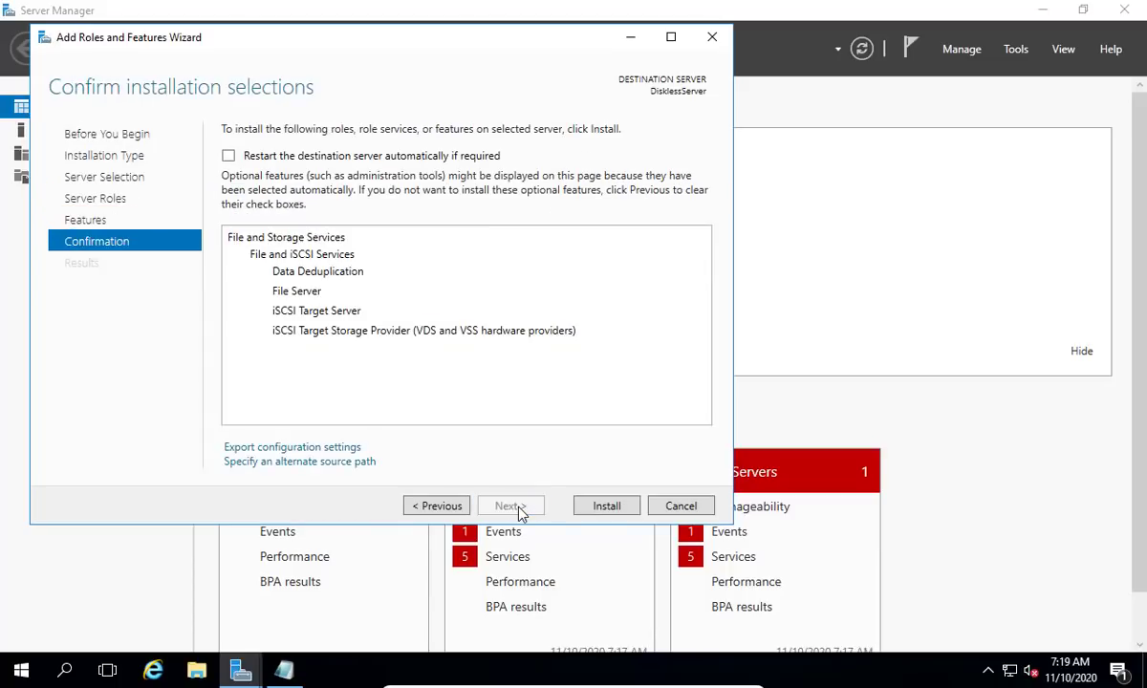
click(608, 506)
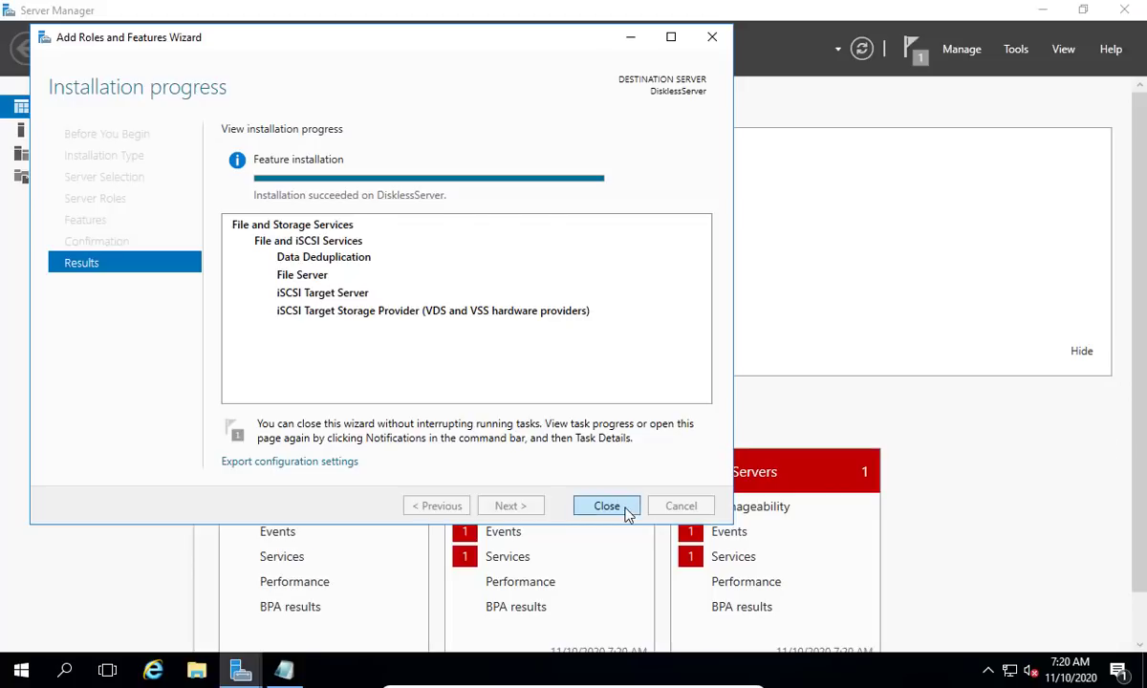
click(626, 505)
click(1042, 14)
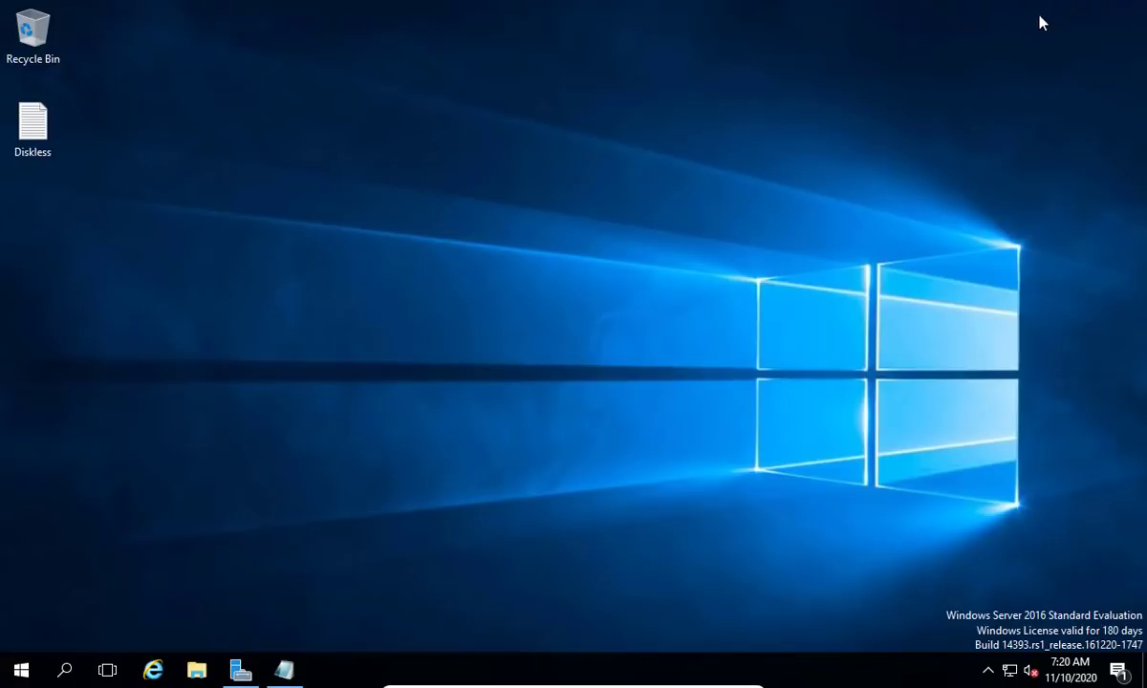
Copy the folder name iSCSIVirtualDisks from step 4 of the Diskless notes.
click(285, 670)
drag(16, 167, 484, 170)
right_click(484, 169)
click(546, 227)
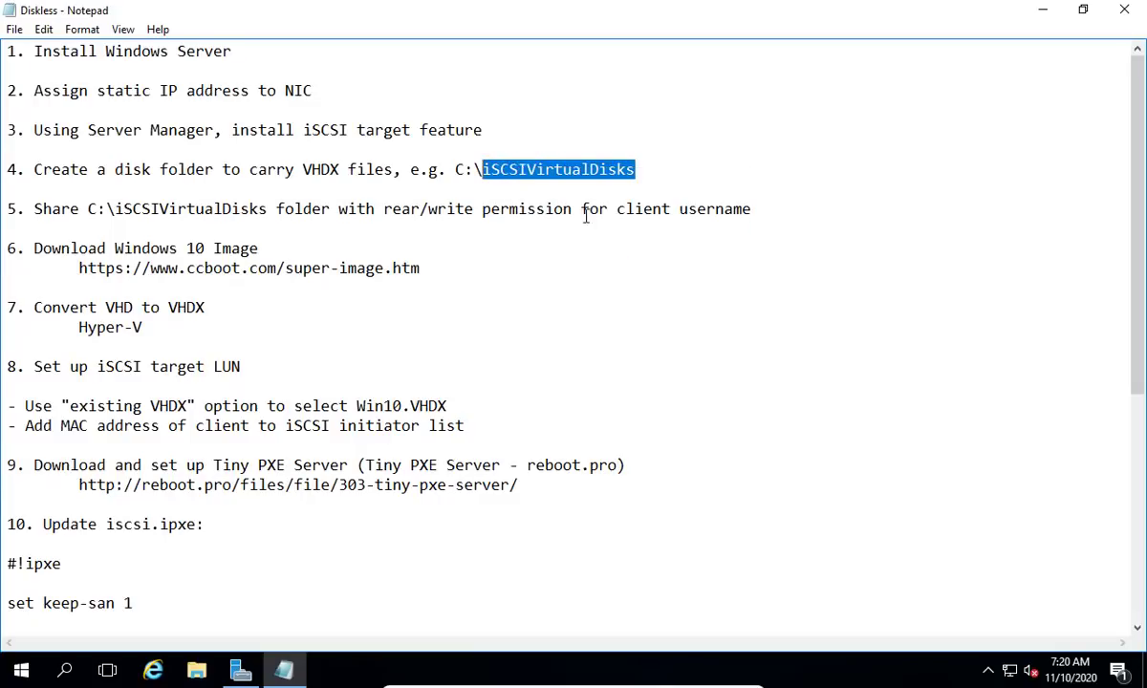
Create a folder named iSCSIVirtualDisks in the root of Local Disk (C:) in File Explorer.
click(1043, 11)
click(196, 670)
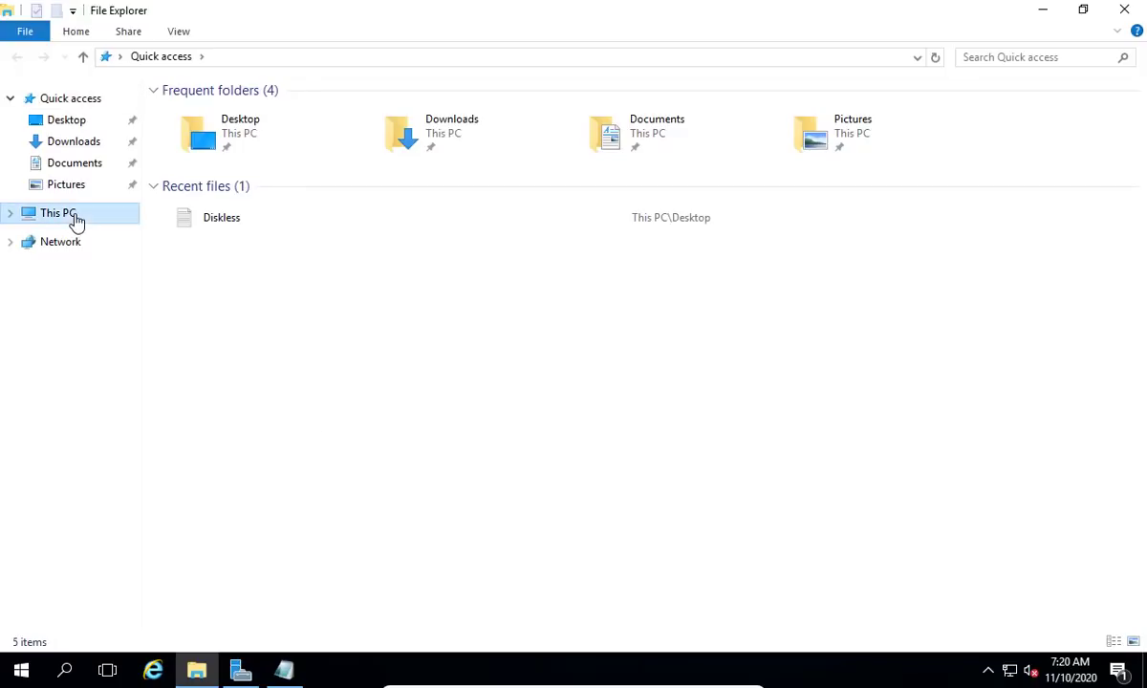
click(77, 220)
double_click(218, 265)
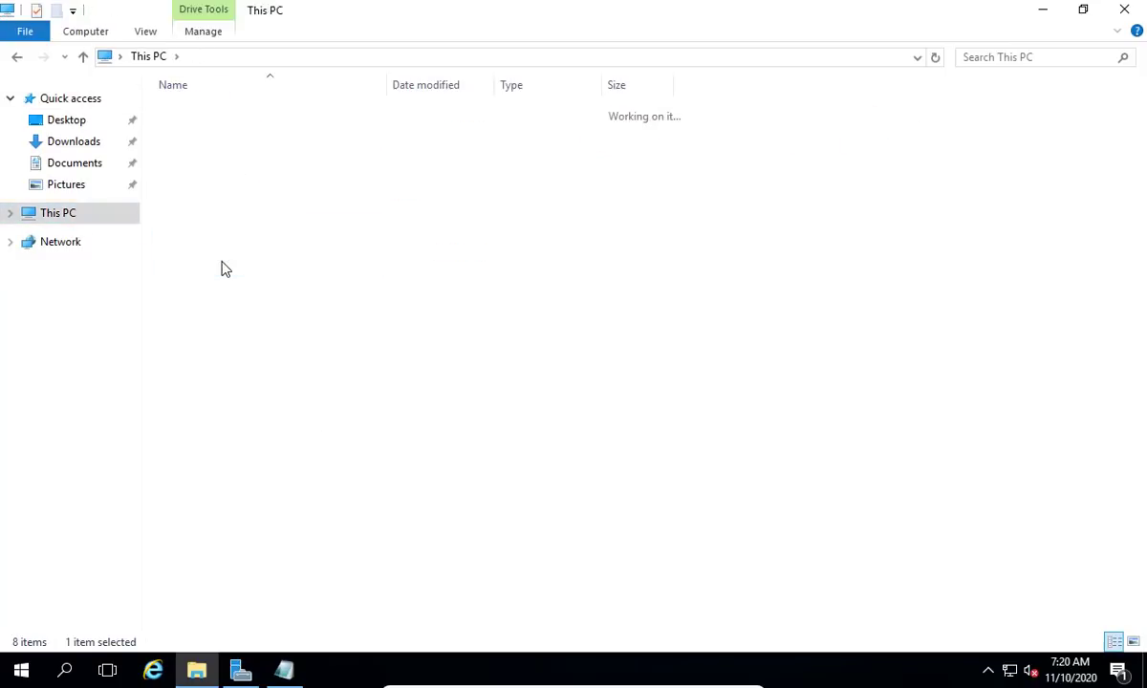
right_click(235, 265)
mouse_move(328, 440)
click(449, 438)
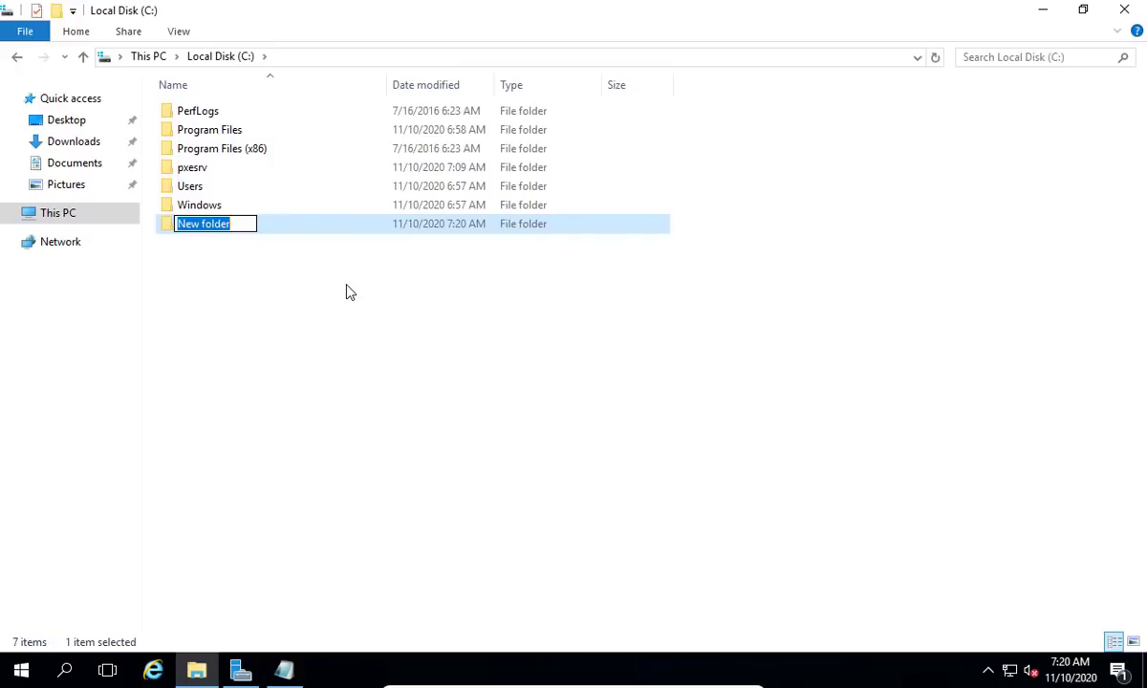
text(iSCSIVirtualDisks)
key(Return)
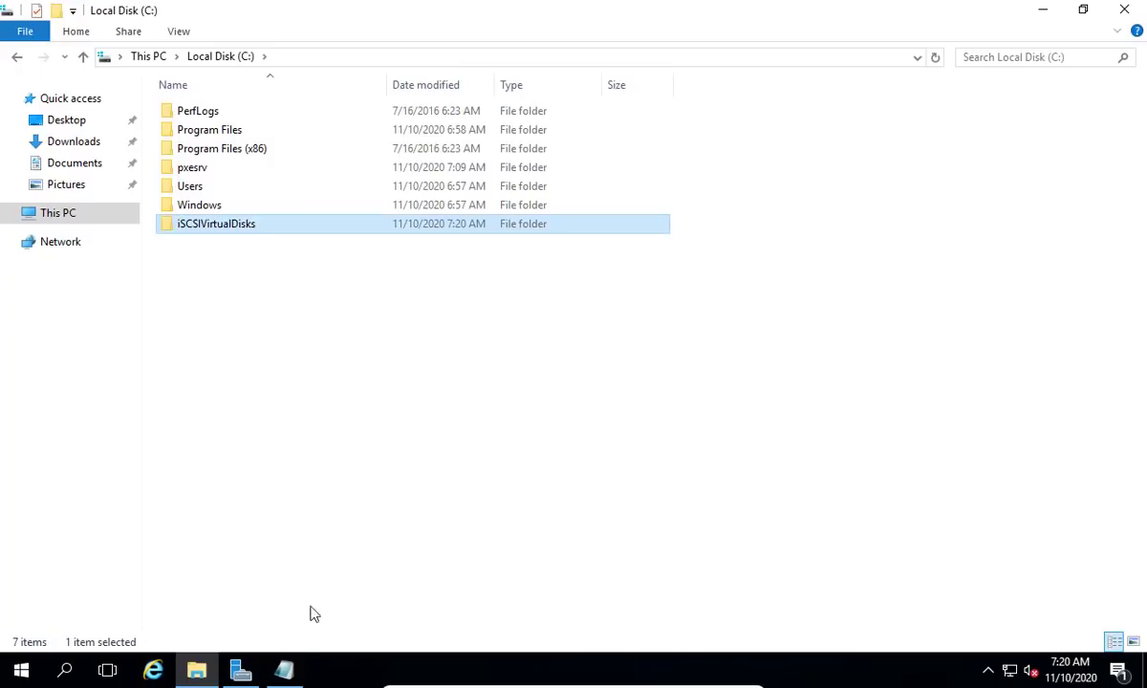
Following step 5 of the notes, share the iSCSIVirtualDisks folder with the Administrator account at Read/Write permission.
click(286, 672)
drag(8, 208, 758, 218)
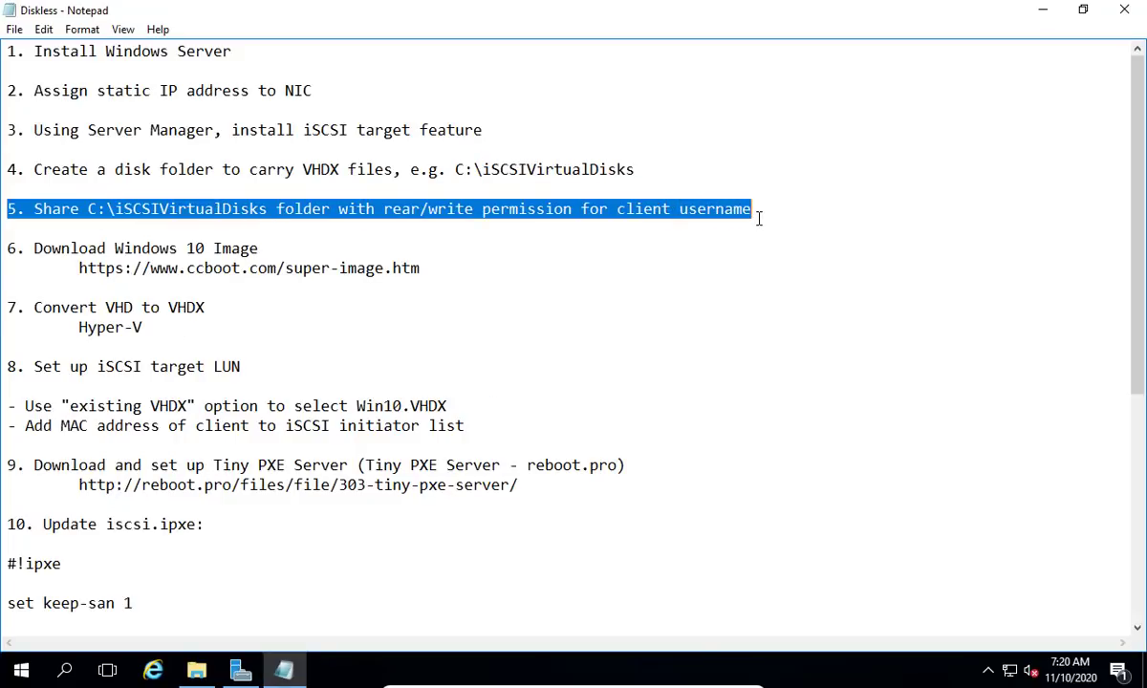
click(1044, 10)
right_click(206, 232)
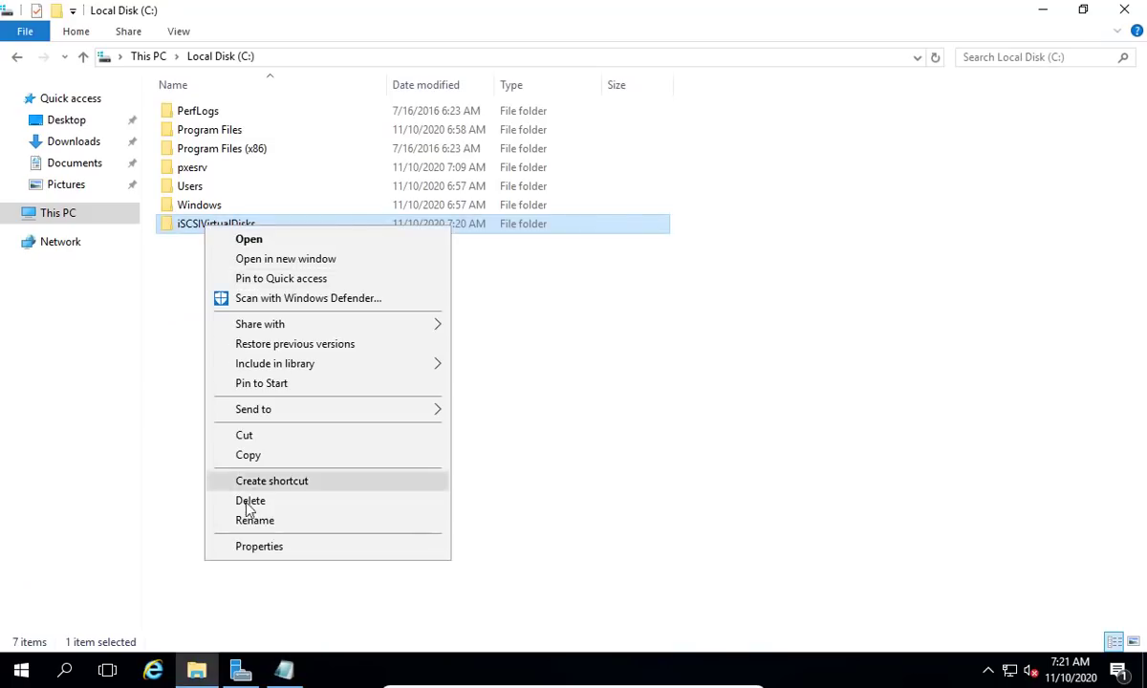
click(249, 543)
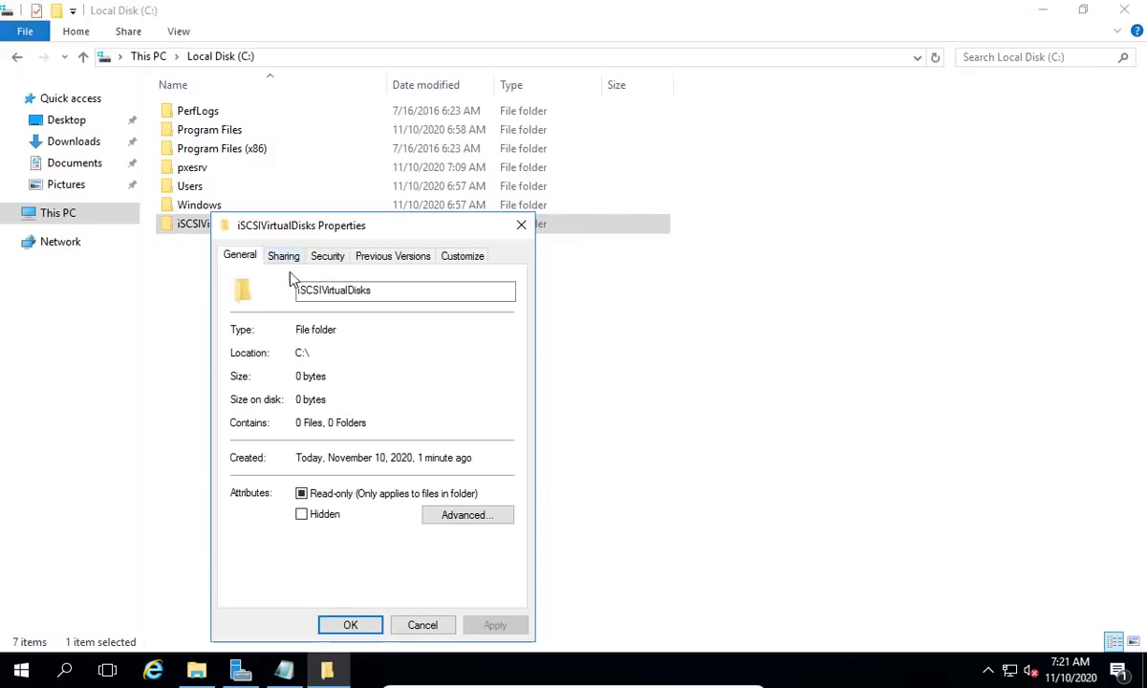
click(281, 256)
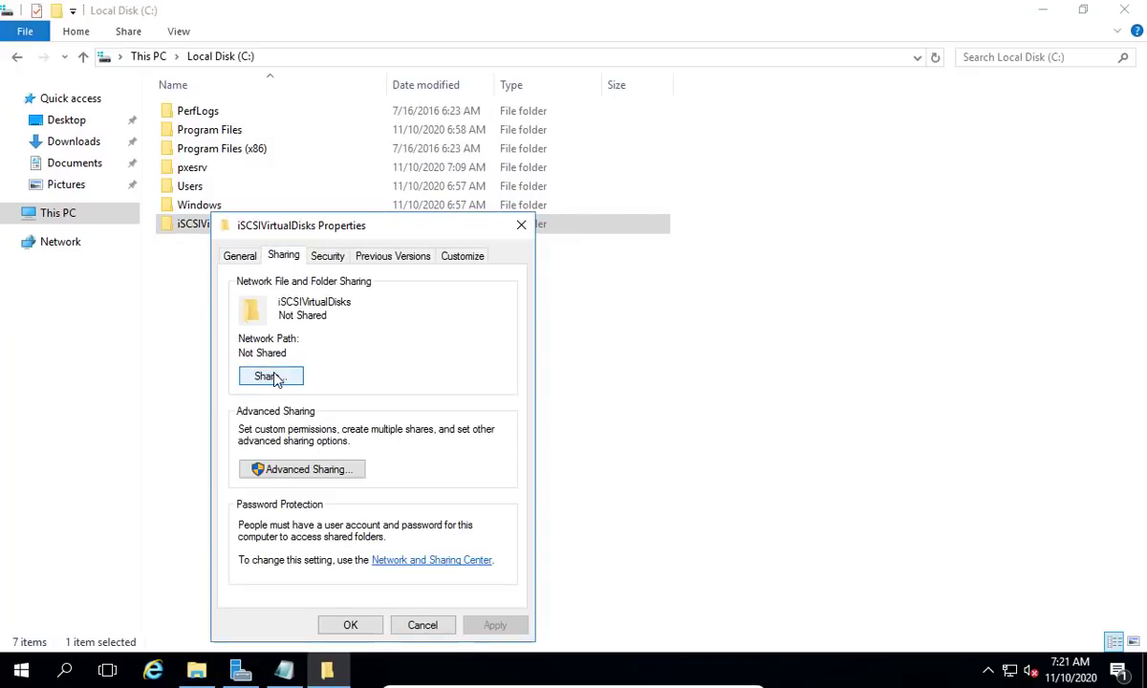
click(272, 377)
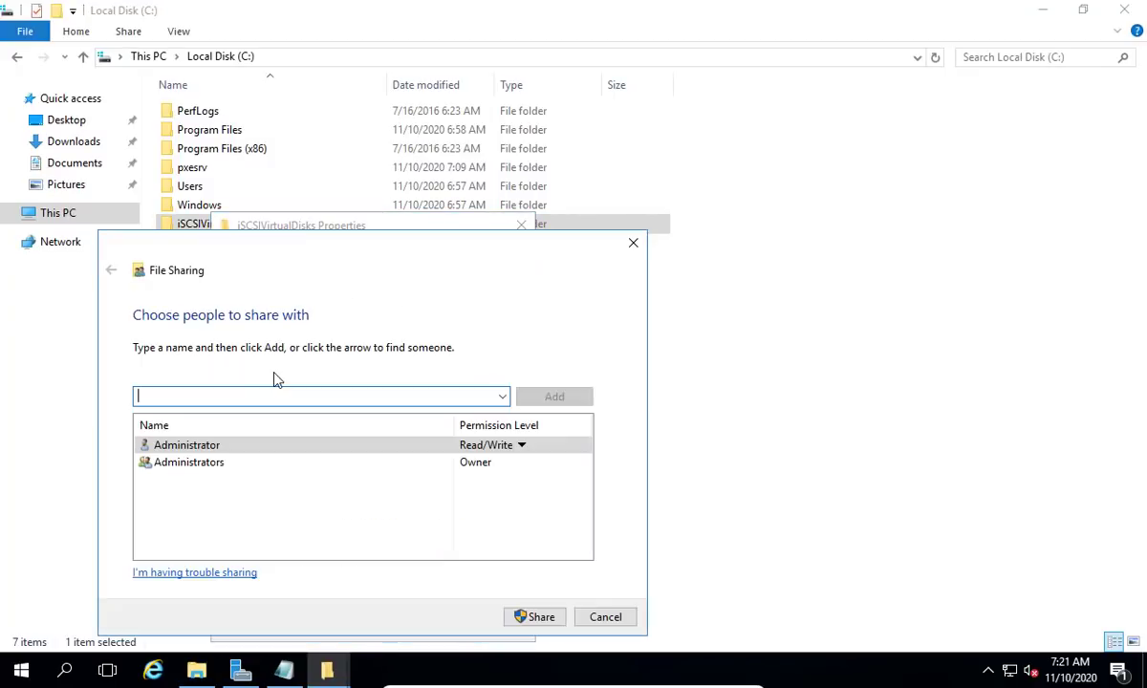
click(507, 450)
click(561, 481)
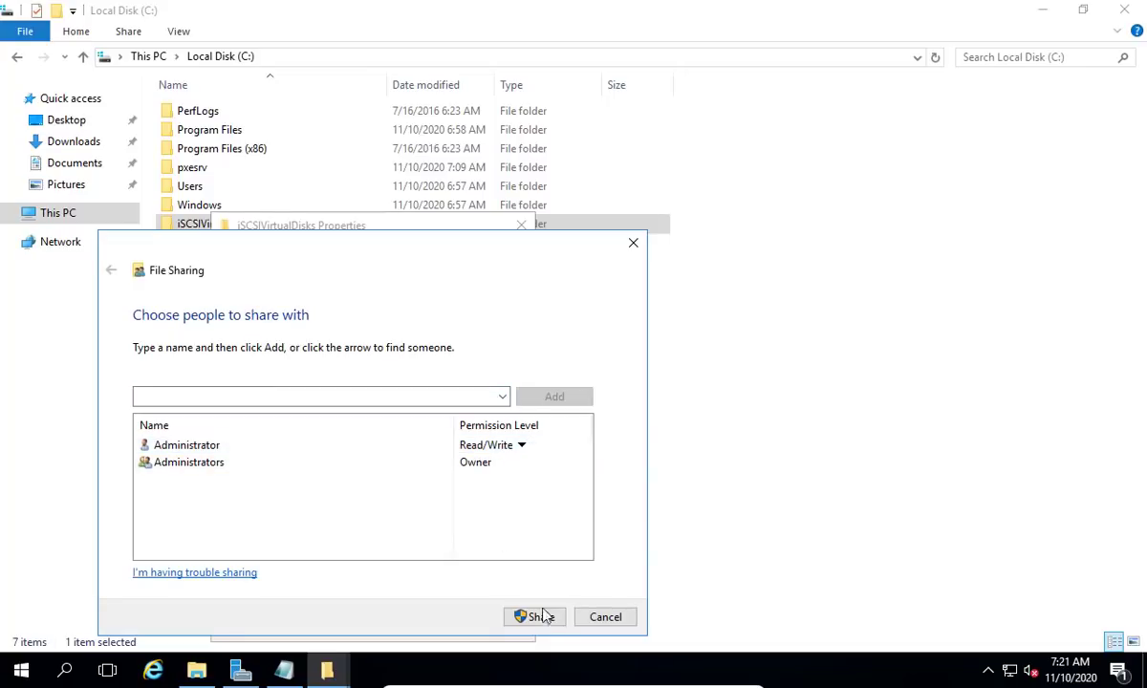
click(540, 617)
click(602, 617)
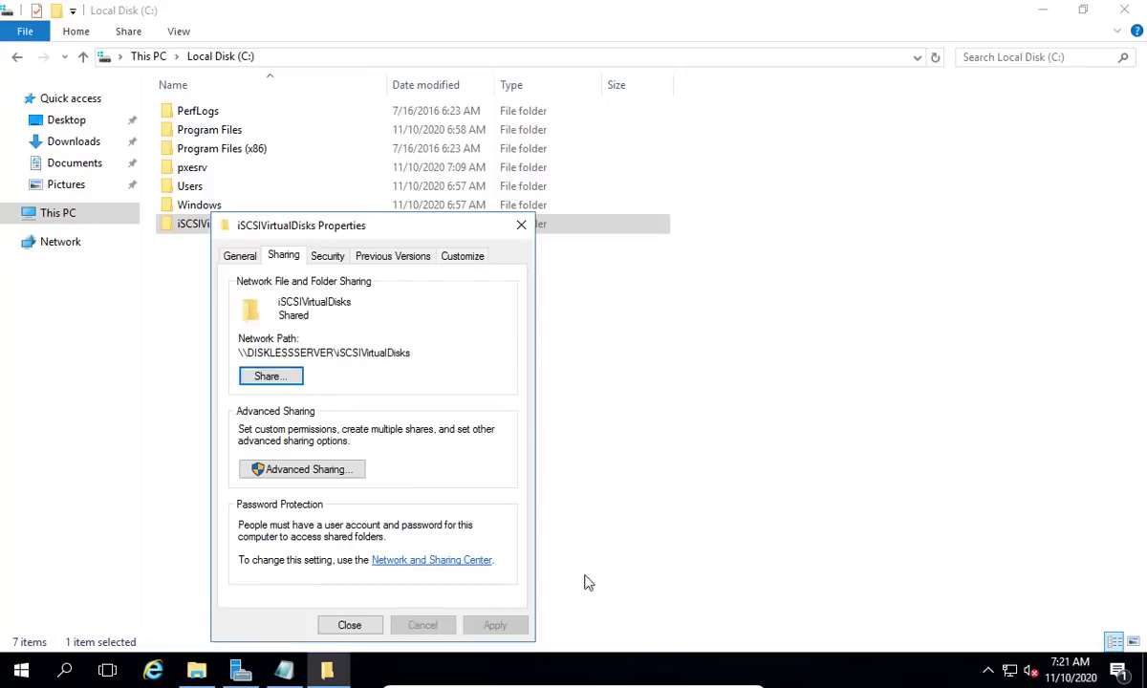
click(348, 627)
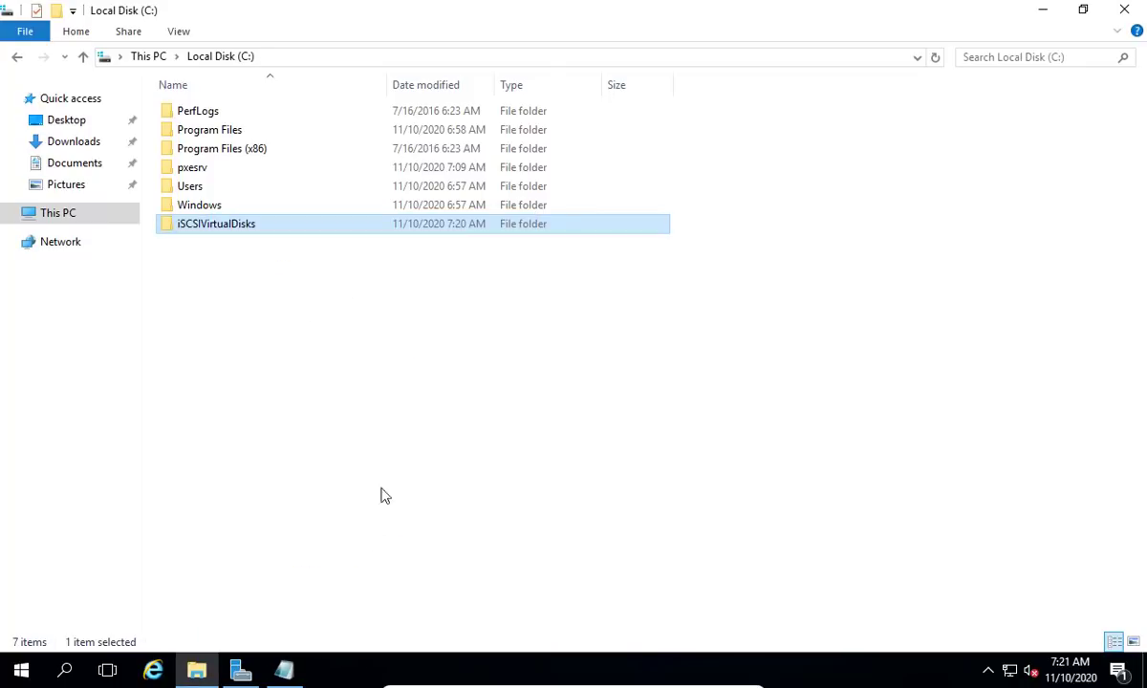
key(alt+Tab)
drag(5, 246, 430, 336)
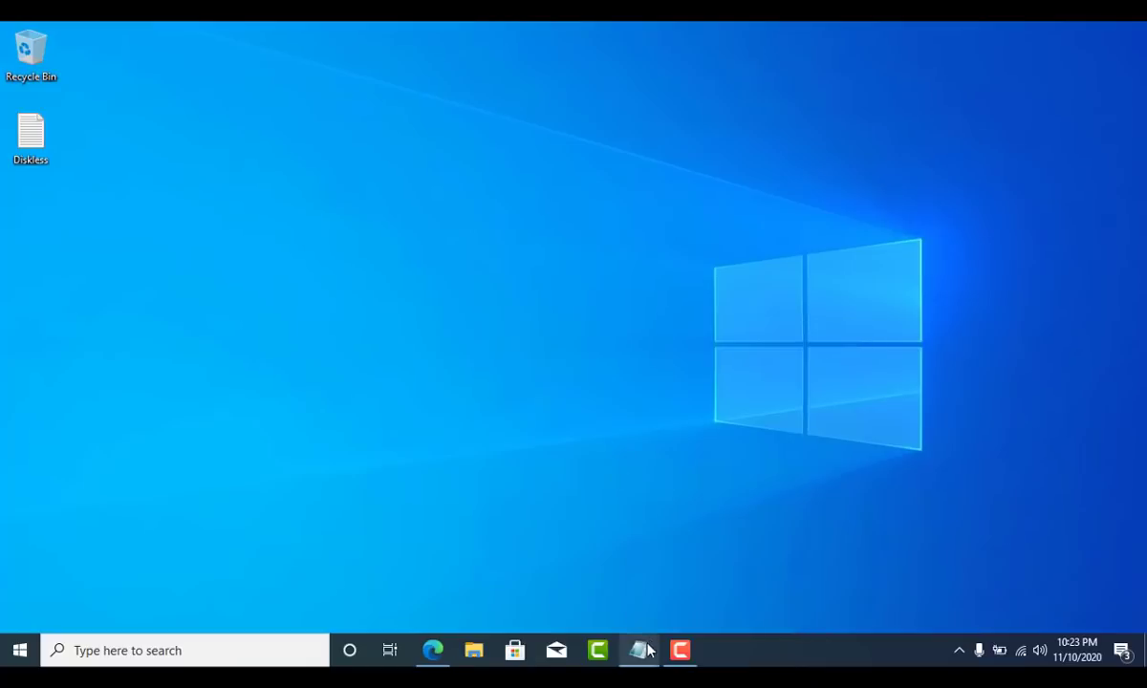
click(639, 650)
drag(6, 250, 131, 325)
drag(74, 270, 413, 267)
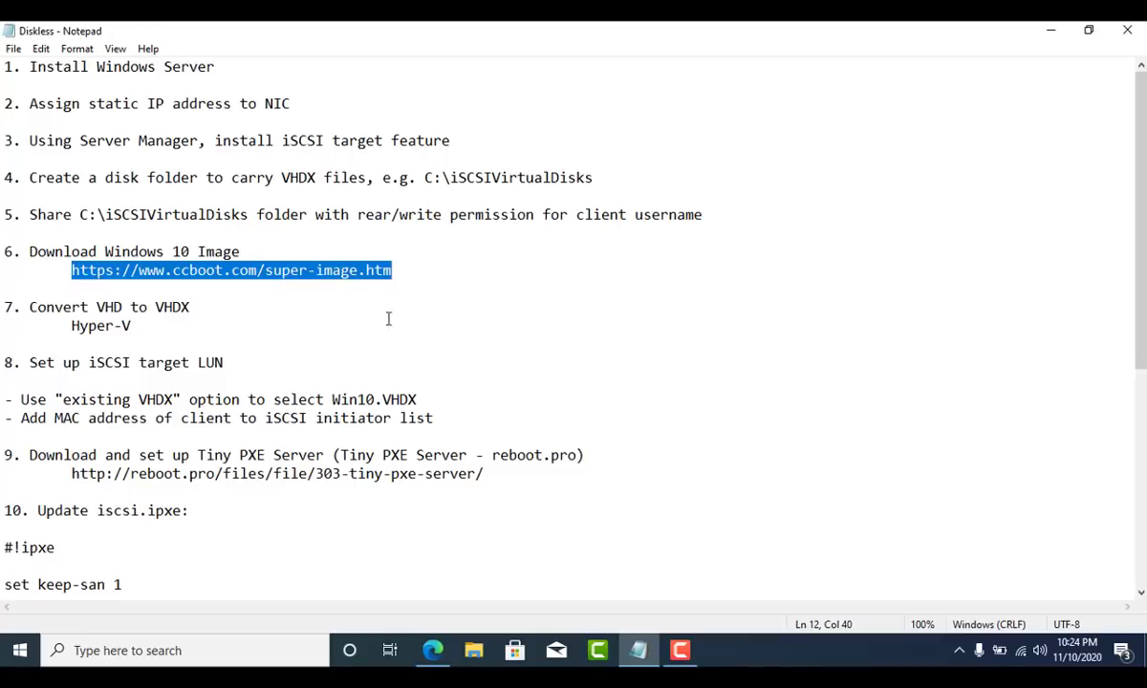
click(433, 650)
drag(411, 64, 158, 67)
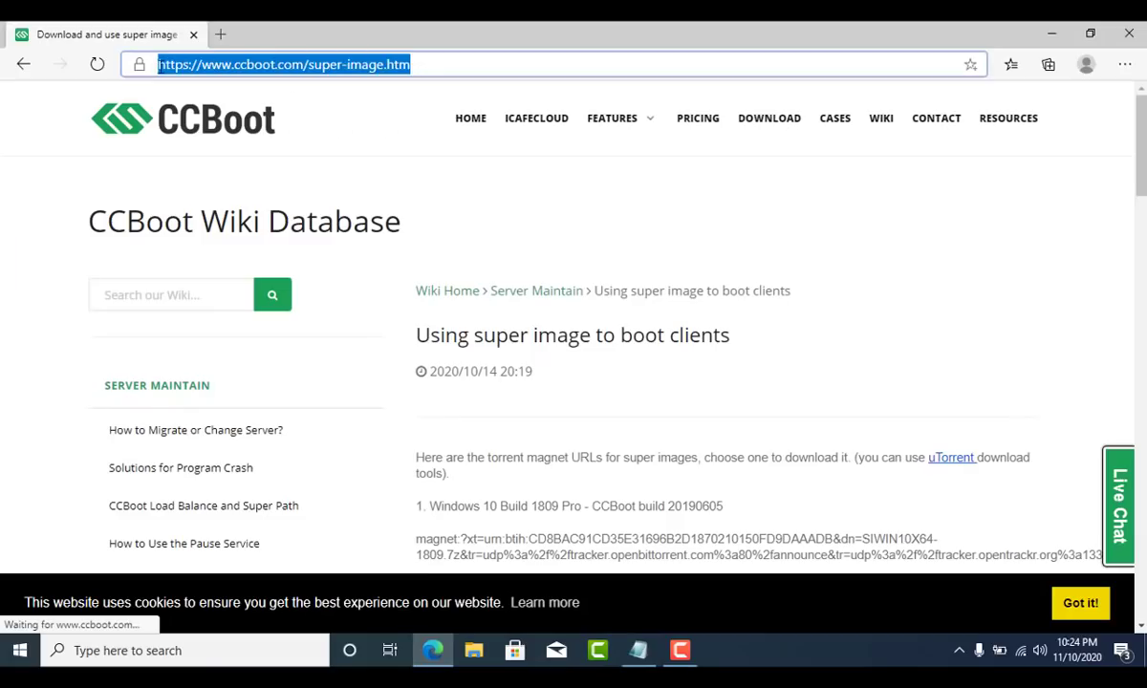
Locate the Windows 10 Build 1809 Pro entry on the CCBoot super image page and clear the browser and notes from view.
click(437, 217)
scroll(438, 217, down, 3)
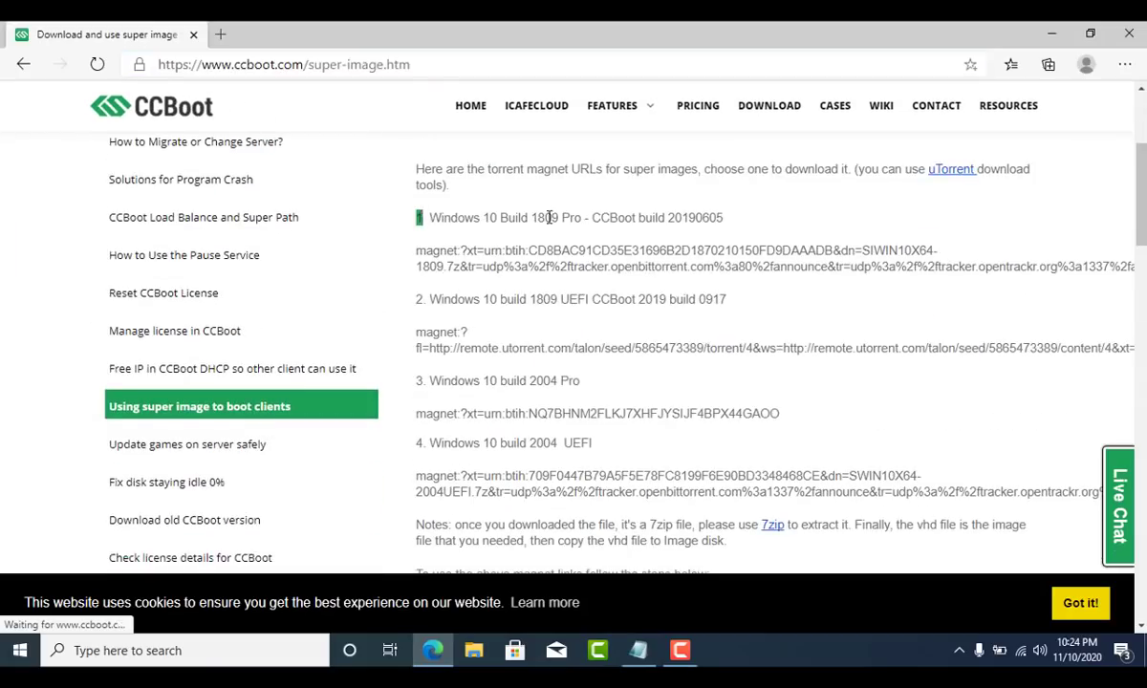
triple_click(456, 217)
click(1052, 33)
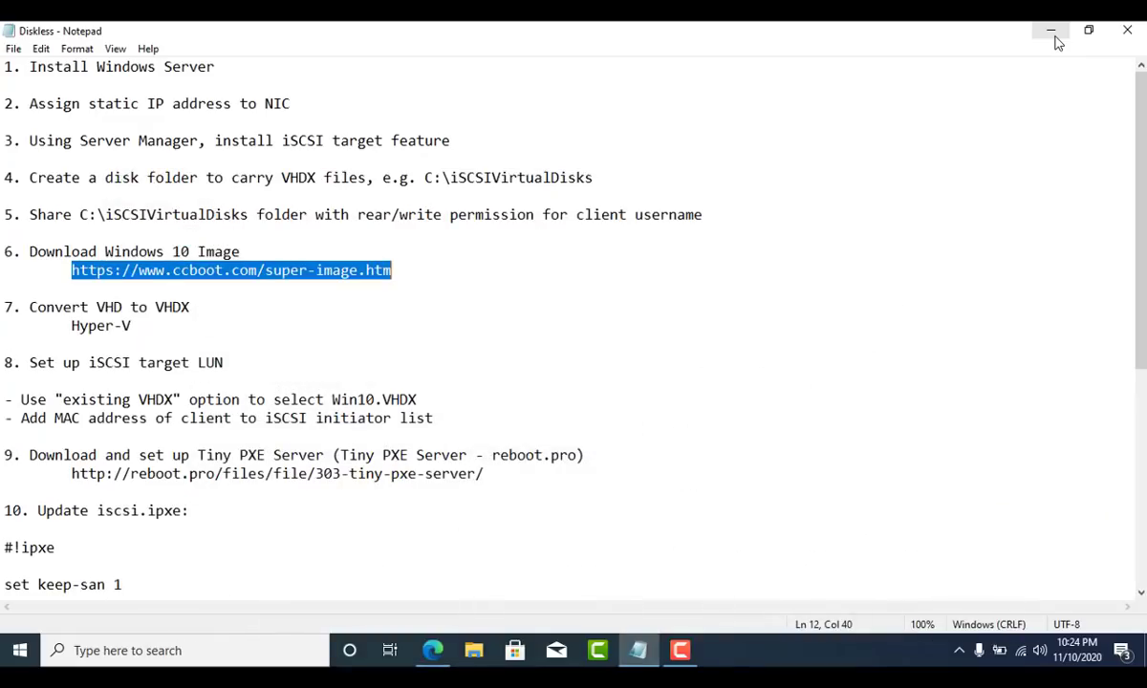
click(1051, 33)
In File Explorer, extract SIWIN10X64-1809.7z on New Volume (D:) with 7-Zip into a subfolder named SIWIN10X64-1809.
click(473, 652)
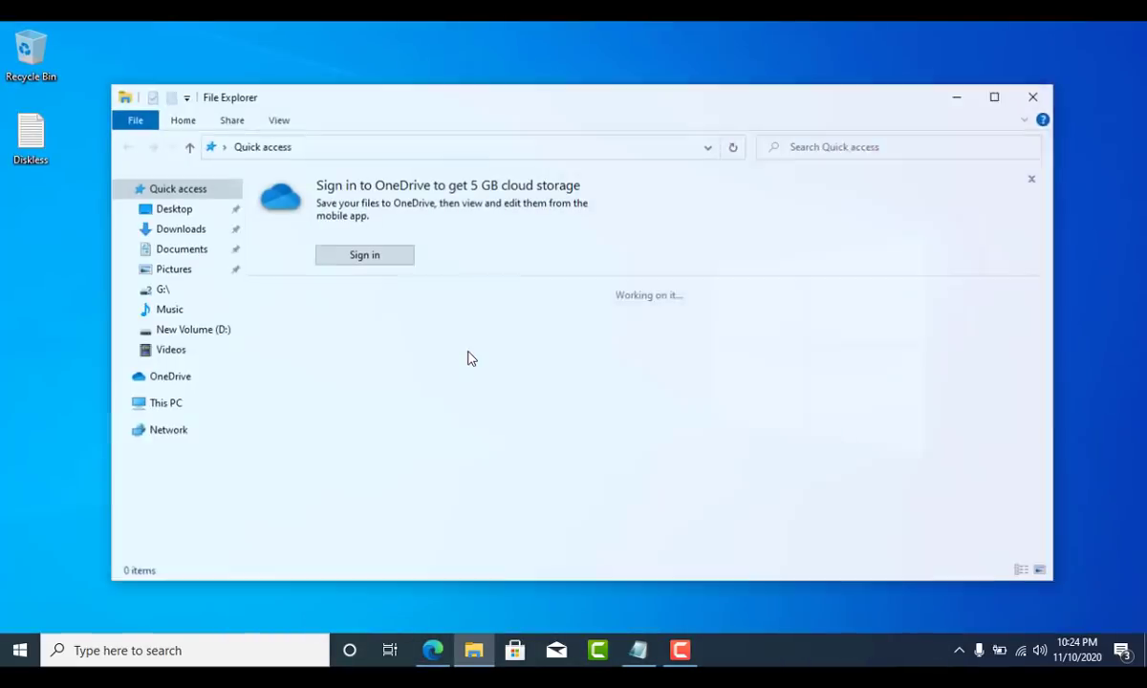
click(996, 95)
click(57, 335)
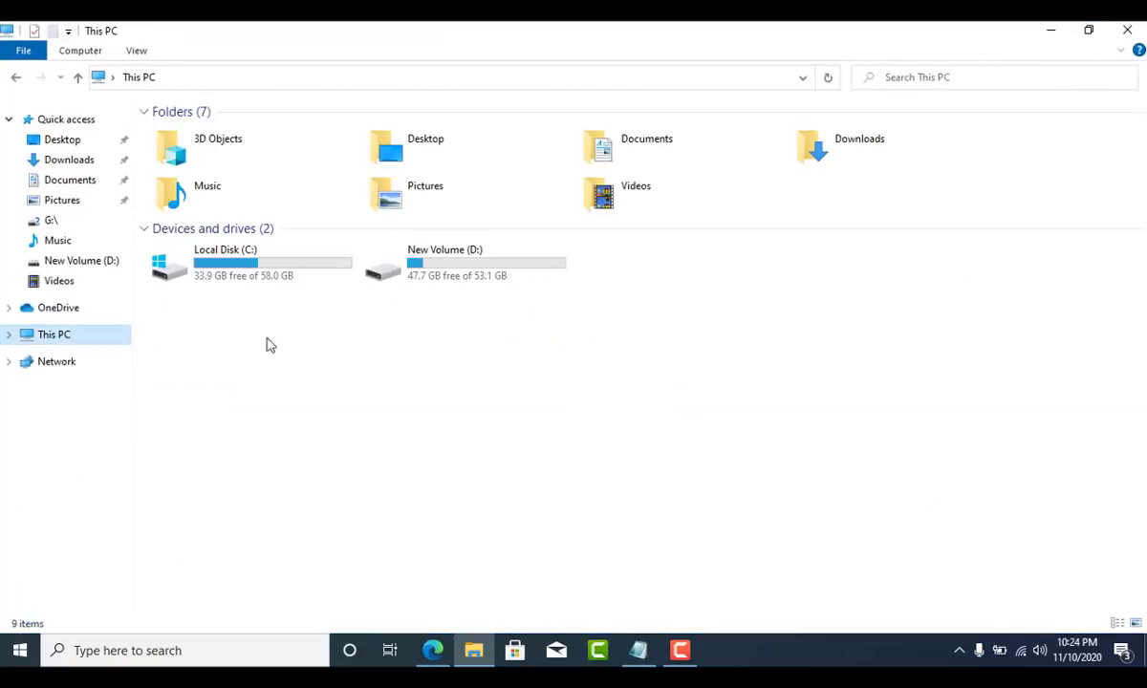
double_click(507, 277)
click(223, 138)
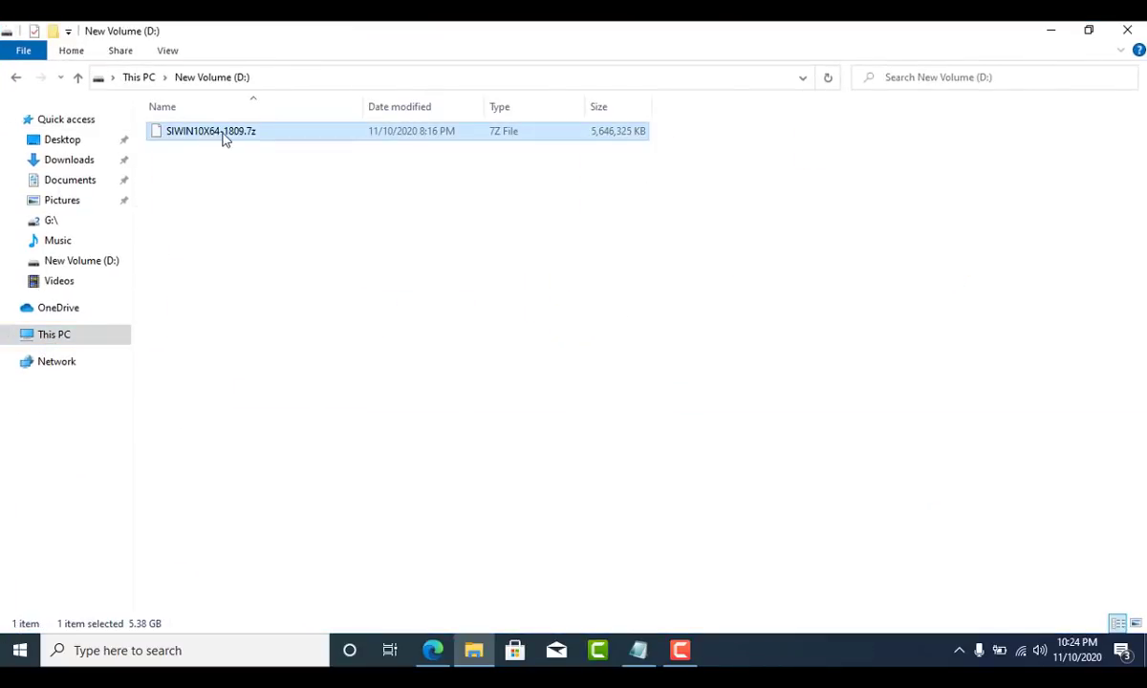
right_click(222, 138)
mouse_move(277, 182)
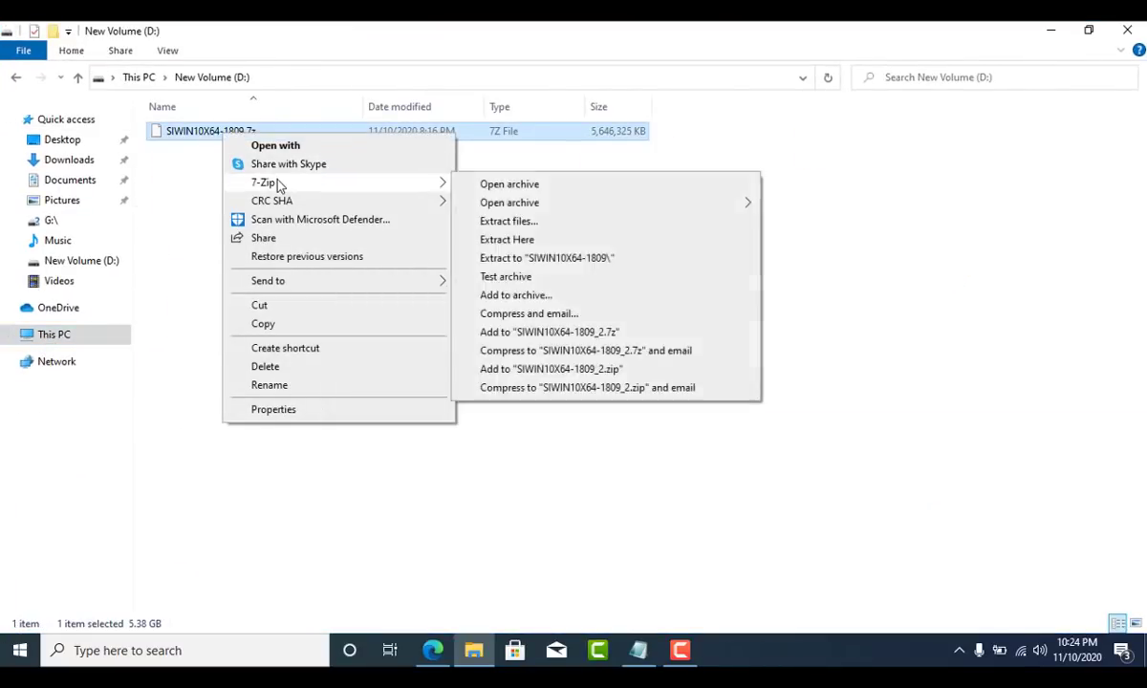
click(545, 258)
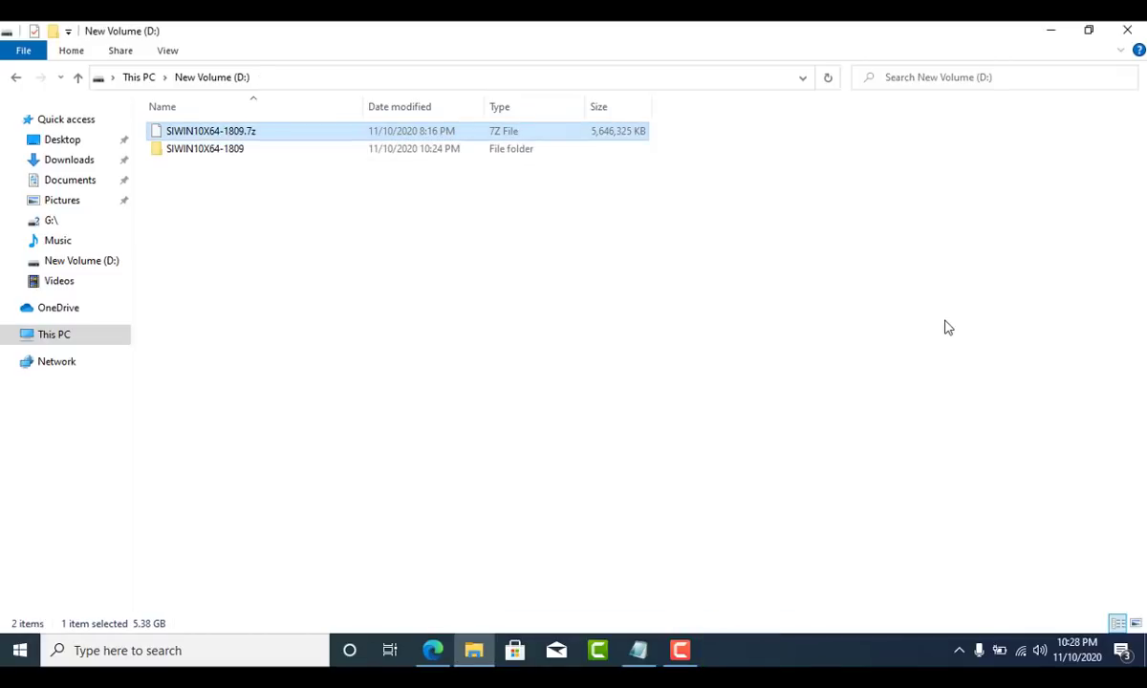
Inspect the hard disk image file in the extracted SIWIN10X64-1809 folder, and put away File Explorer and the browser.
double_click(197, 149)
click(215, 136)
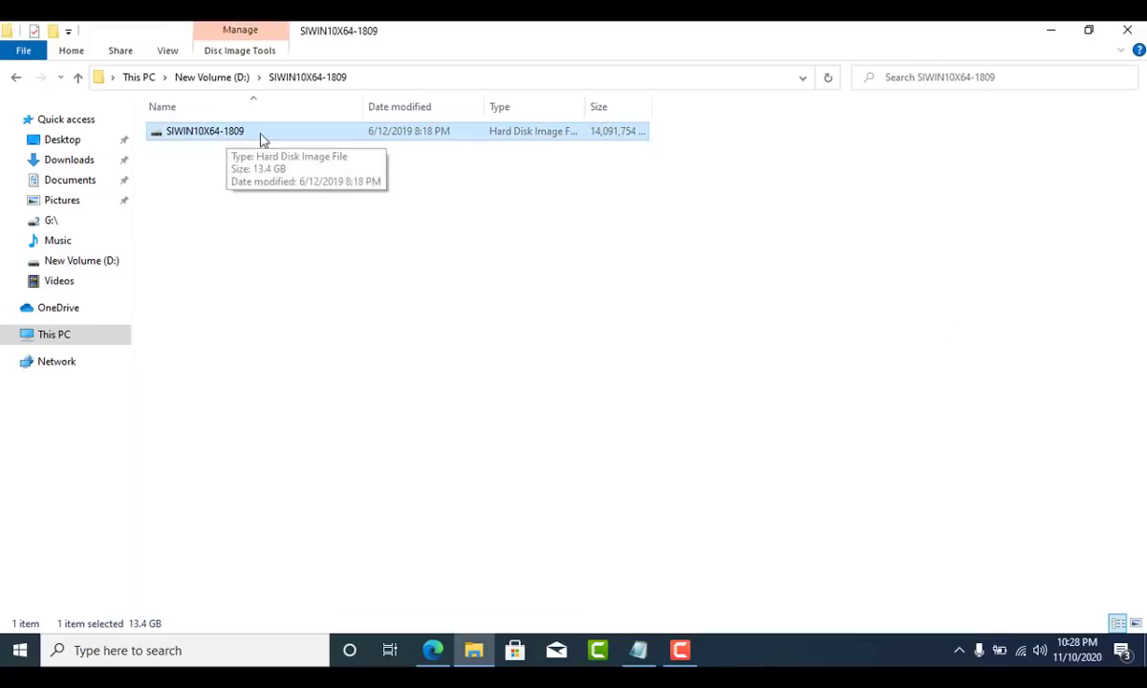
click(1051, 30)
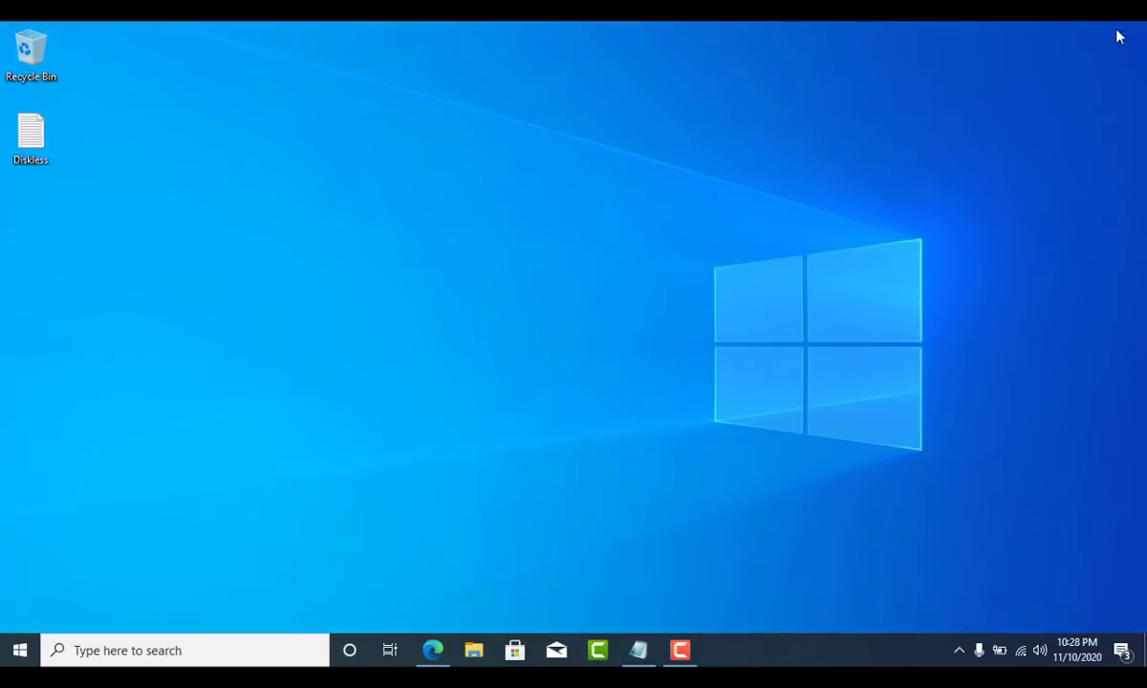
click(433, 650)
click(1057, 35)
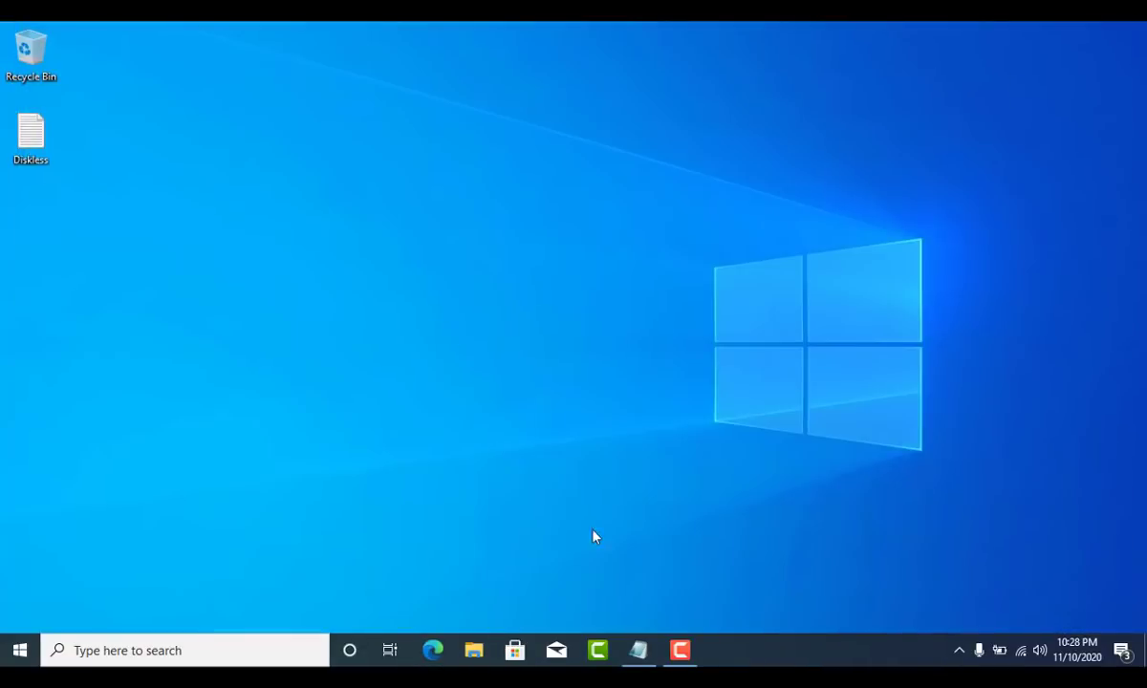
Review step 7 of the Diskless notes on converting VHD to VHDX with Hyper-V.
click(639, 650)
drag(188, 330, 4, 296)
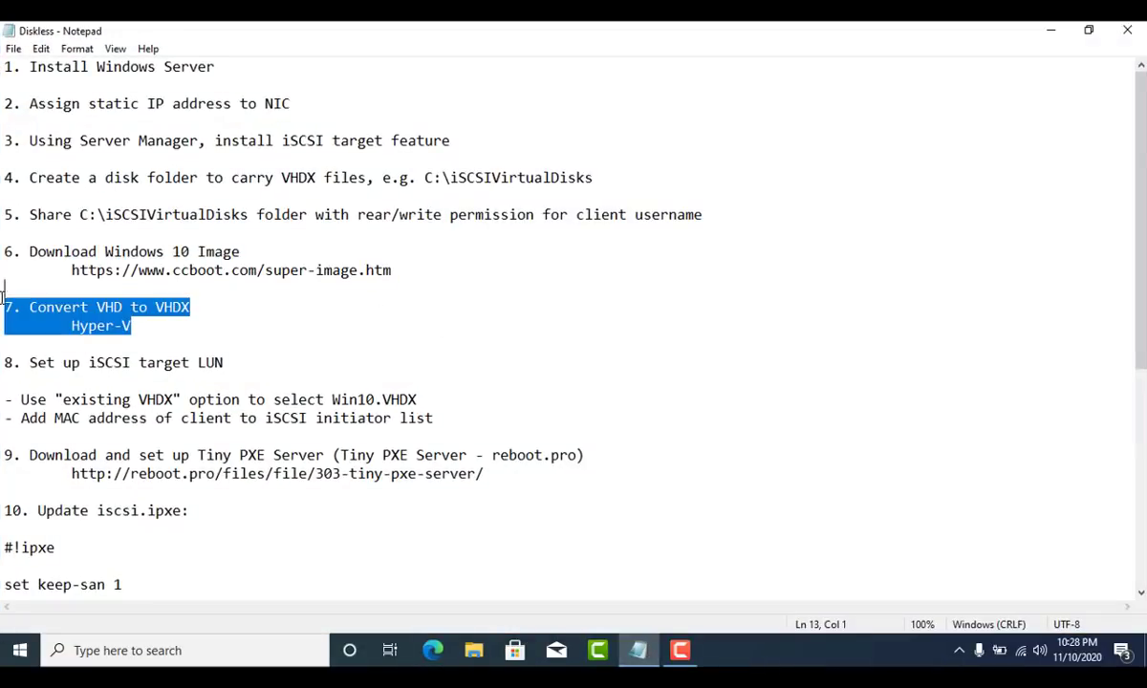
click(1049, 36)
Open Programs and Features from the Apps section of Windows Settings and maximize it, closing Settings.
click(19, 650)
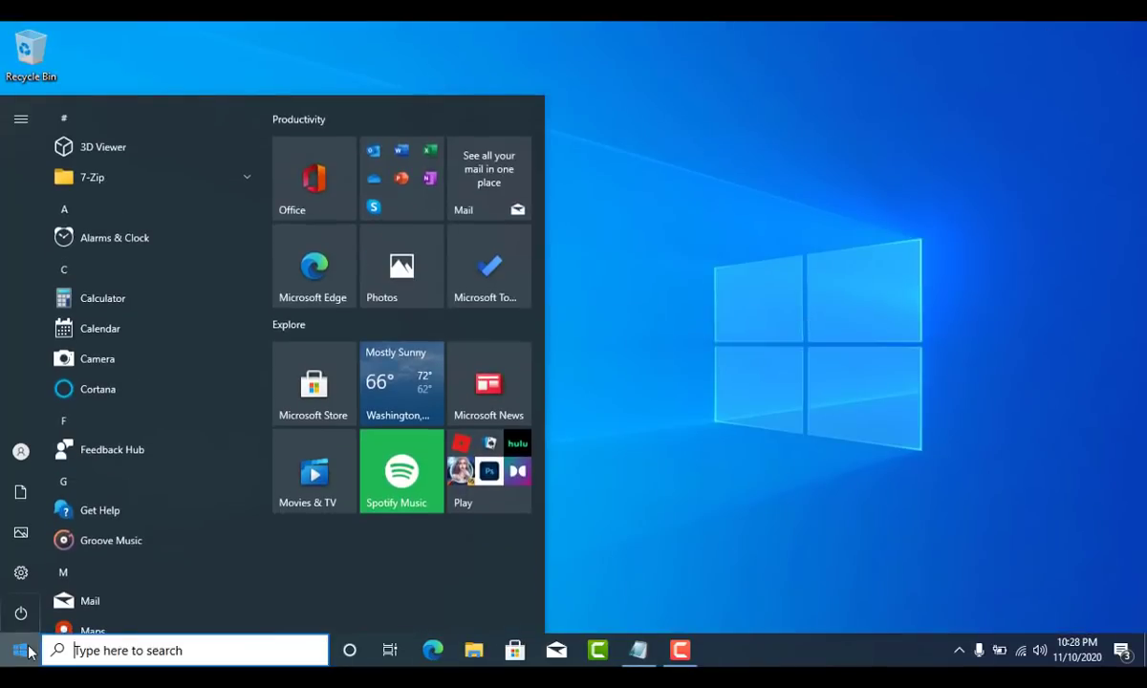
click(17, 579)
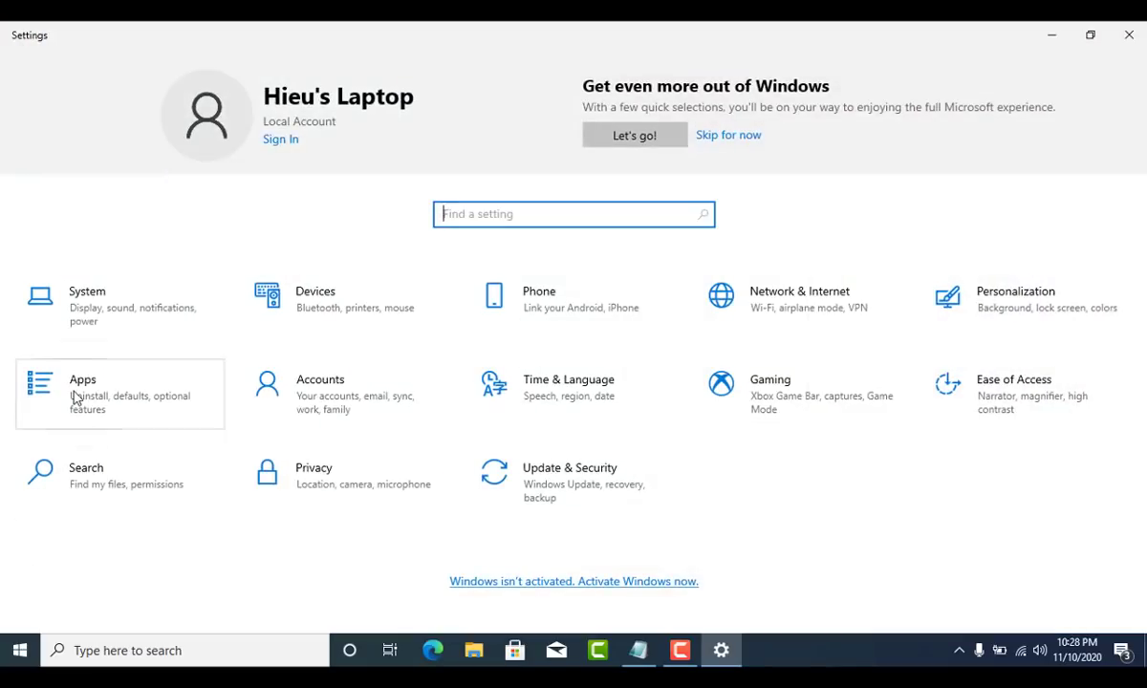
click(76, 397)
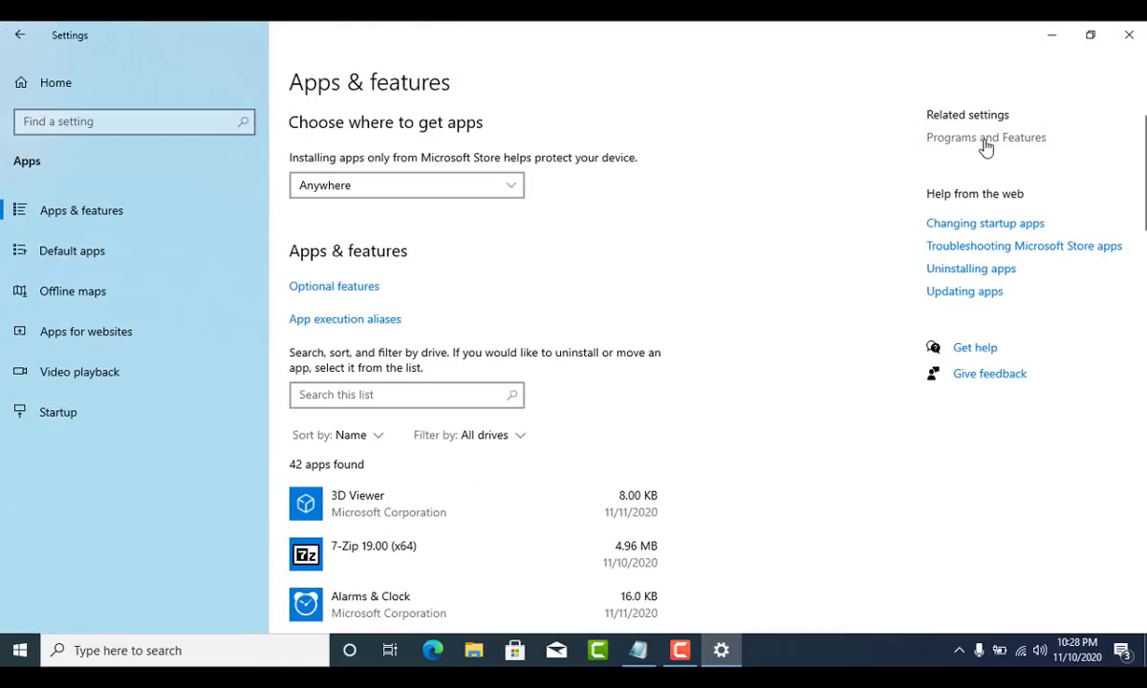
click(985, 141)
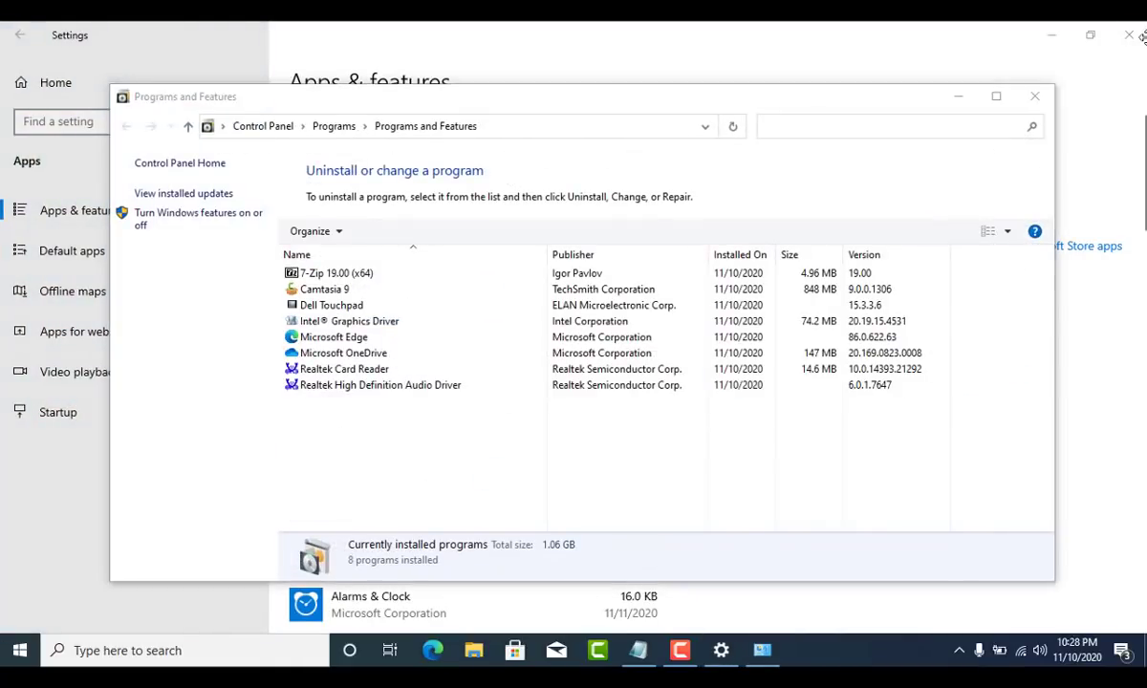
click(1129, 35)
click(996, 95)
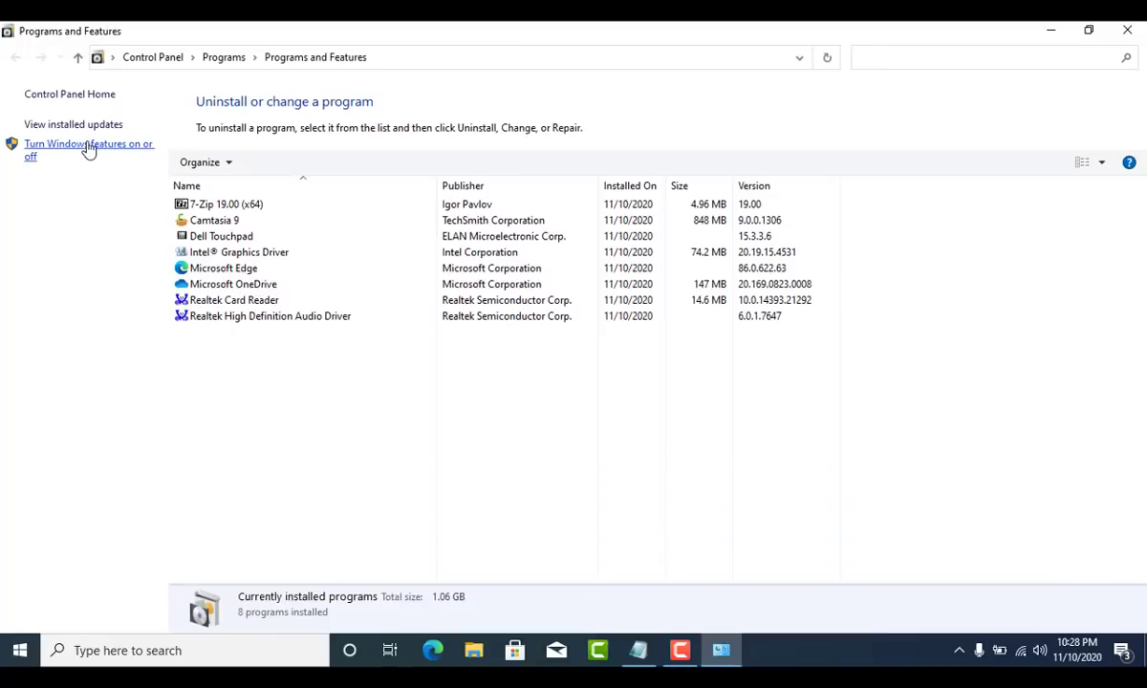
Turn on the Hyper-V Windows feature and restart the PC to complete its installation.
click(88, 150)
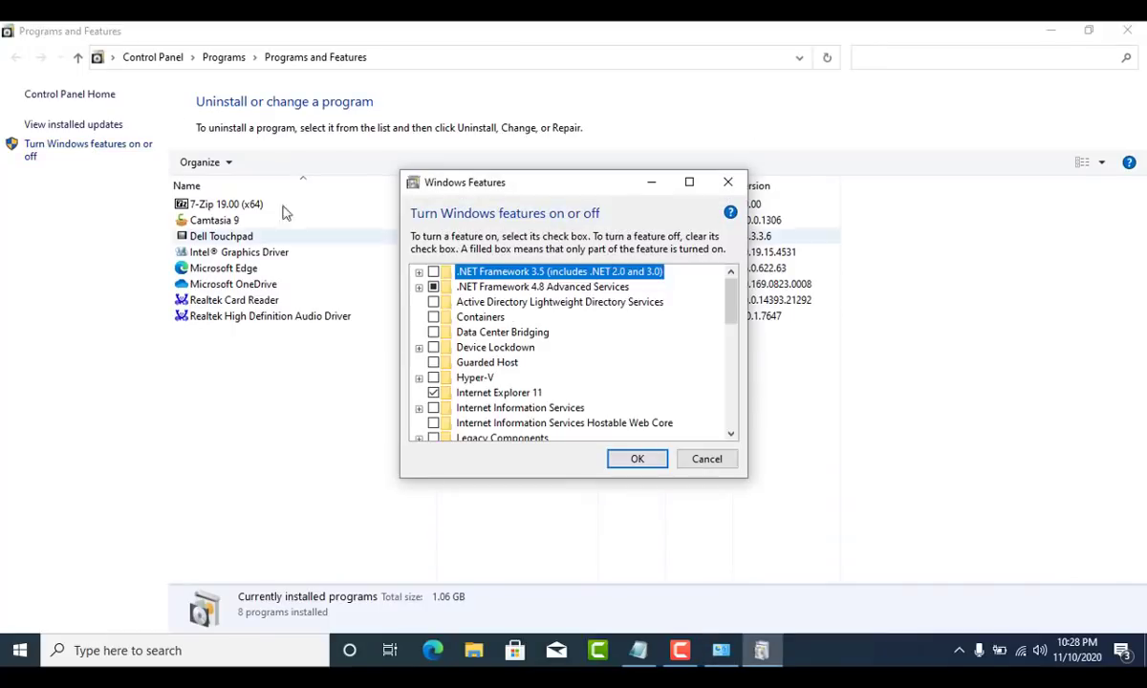
click(433, 378)
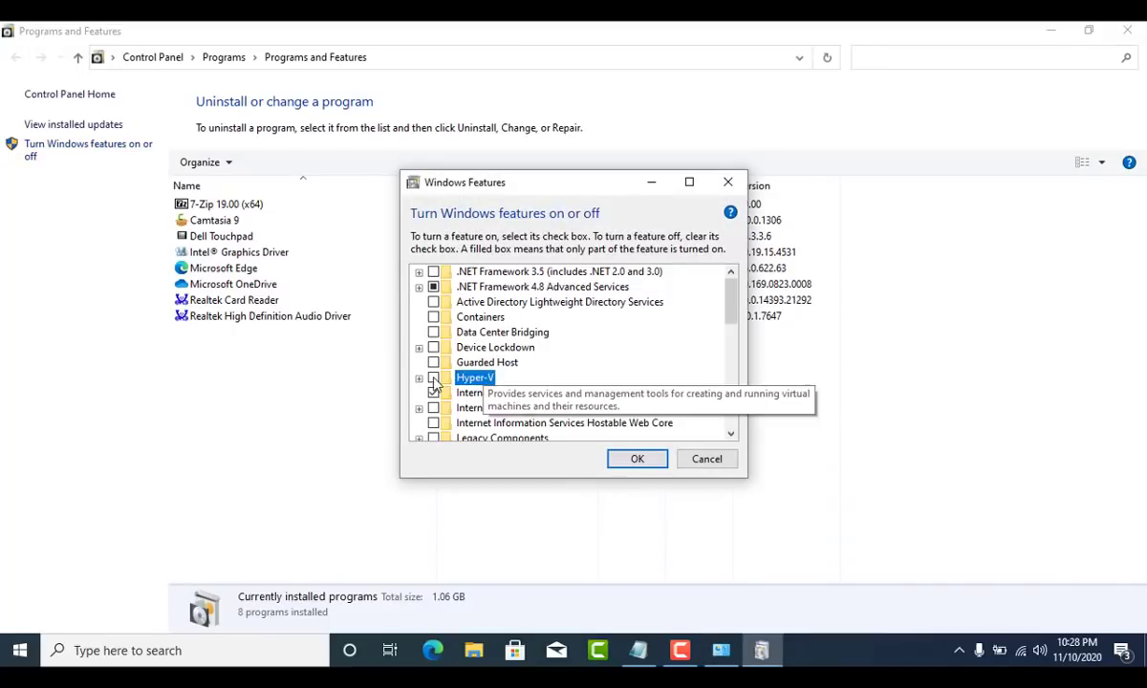
click(637, 459)
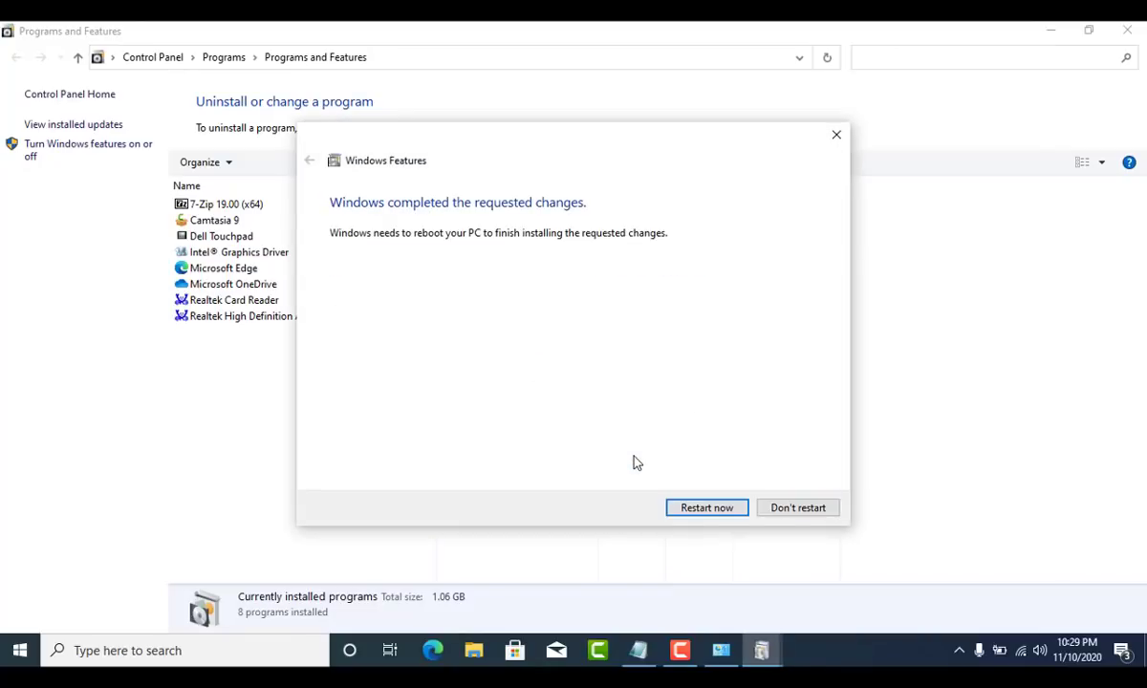
click(1126, 32)
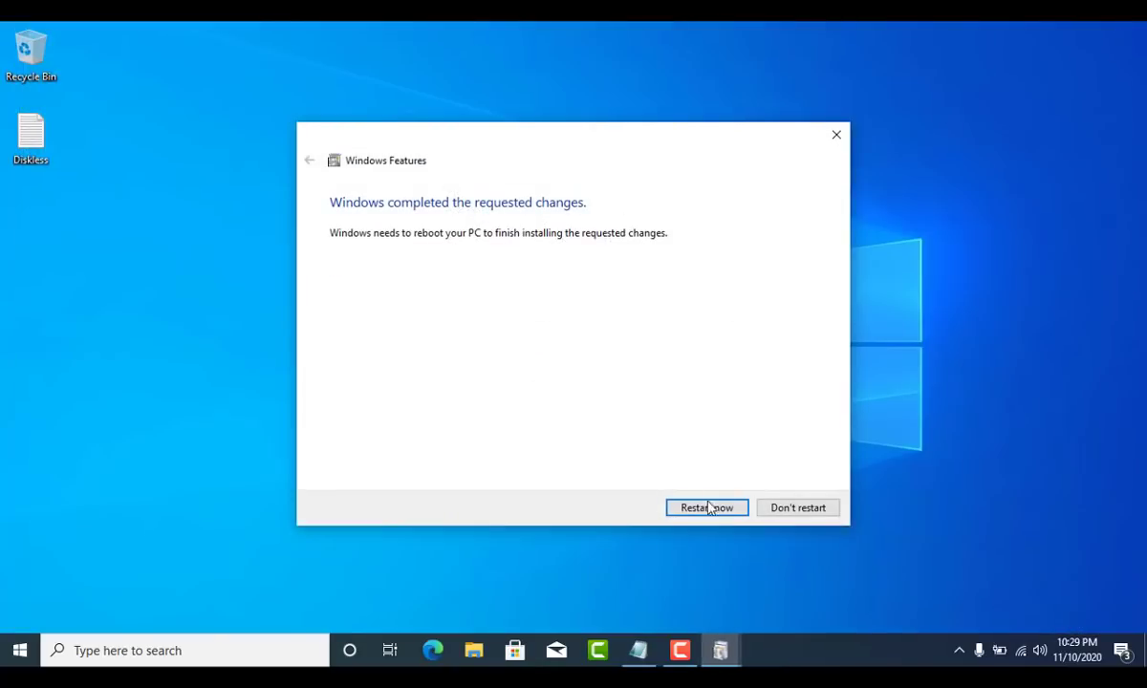
click(707, 507)
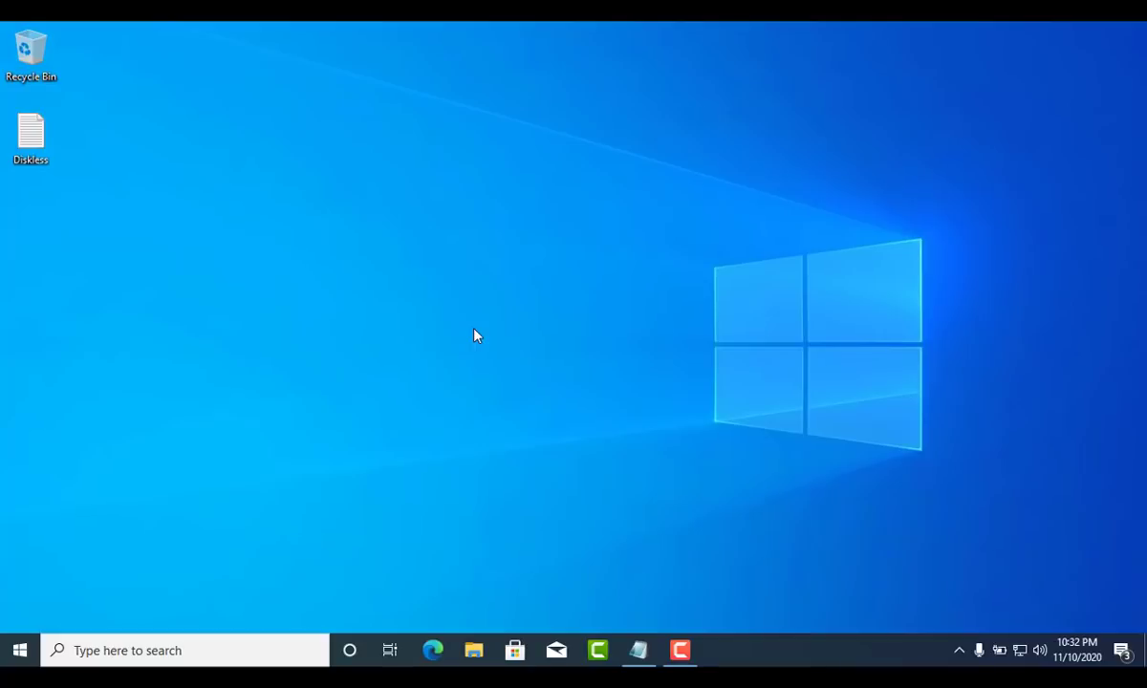
Recheck step 7 in the Diskless notes and launch Hyper-V Manager.
click(639, 650)
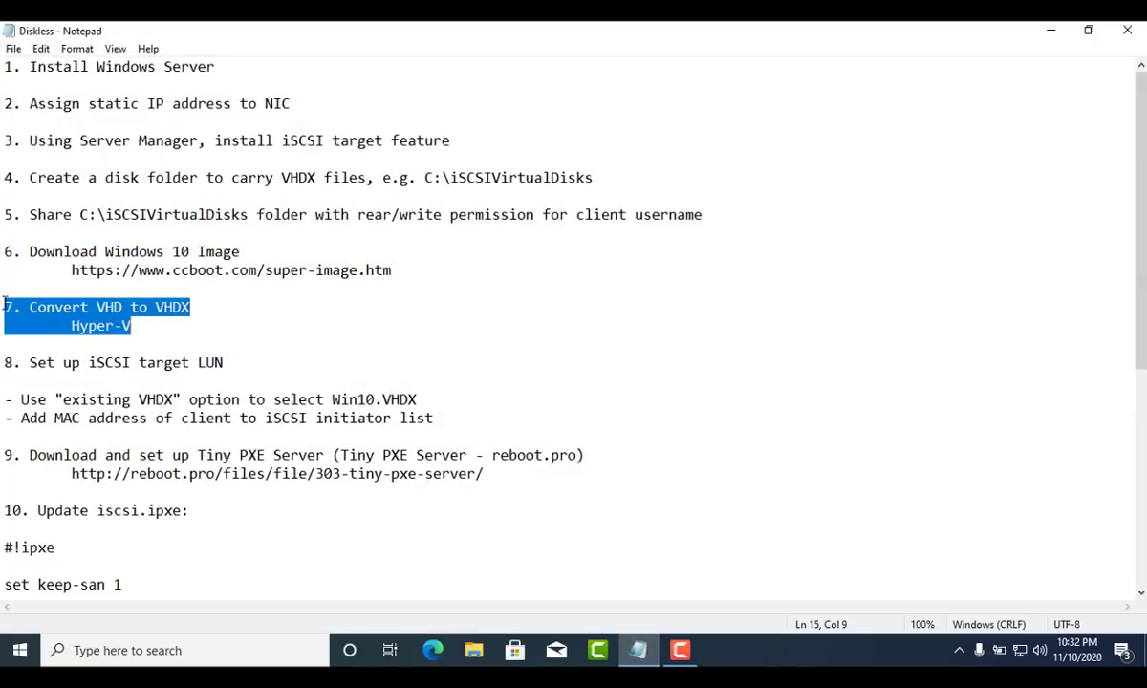
key(super+d)
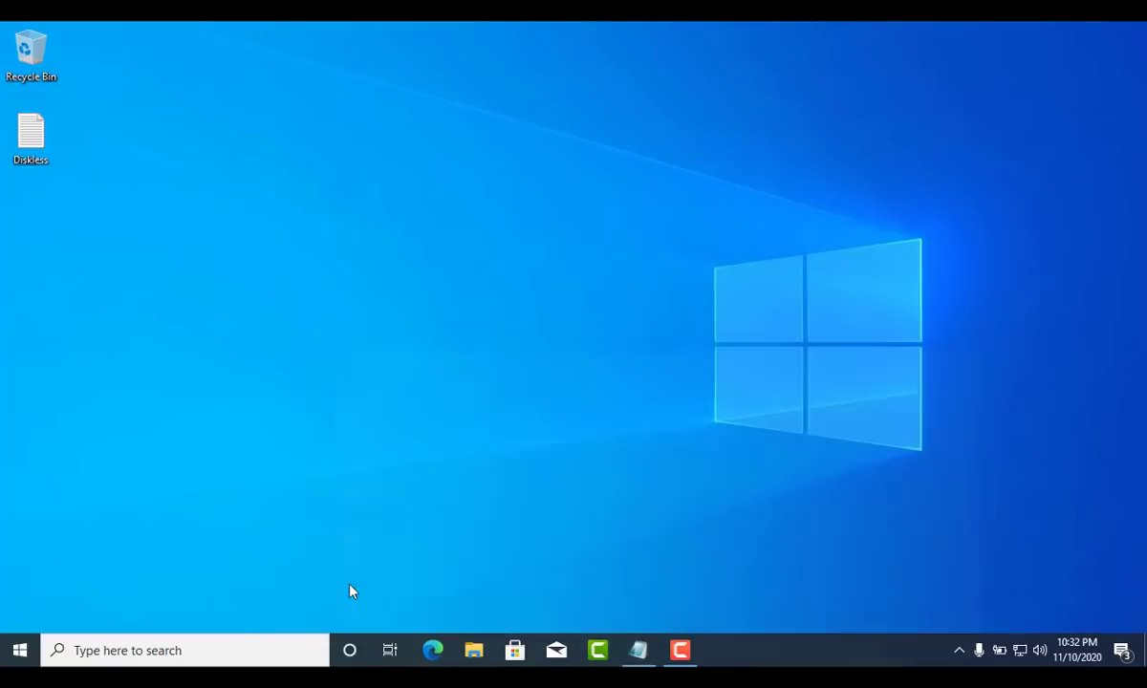
click(232, 656)
text(hy)
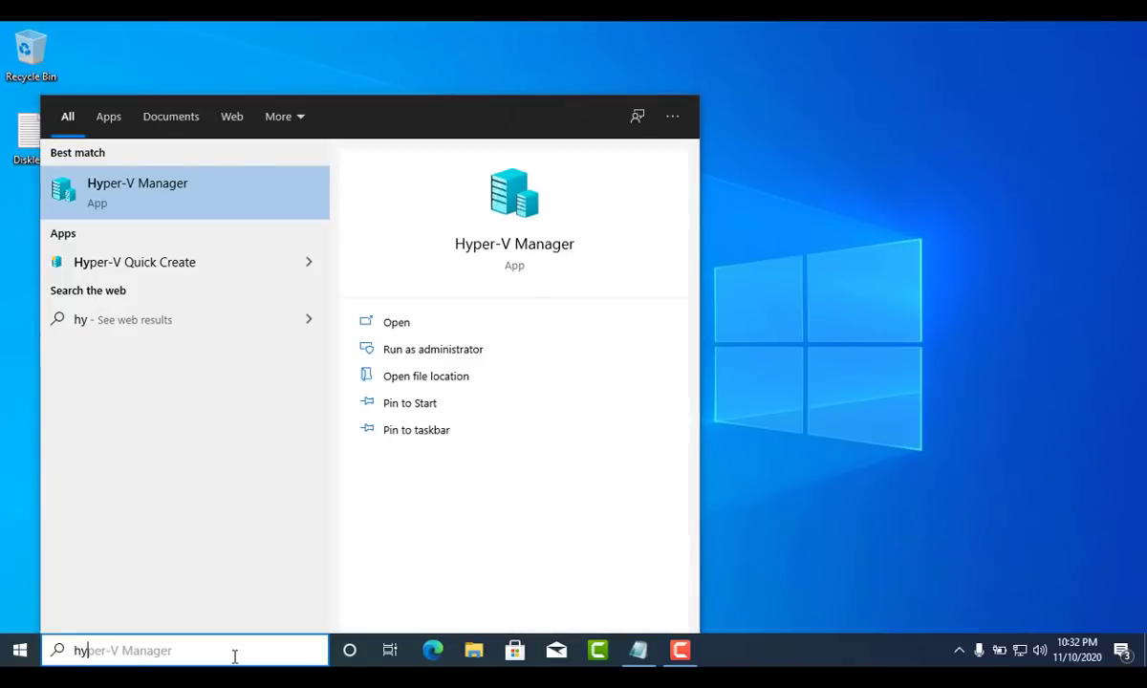
click(494, 196)
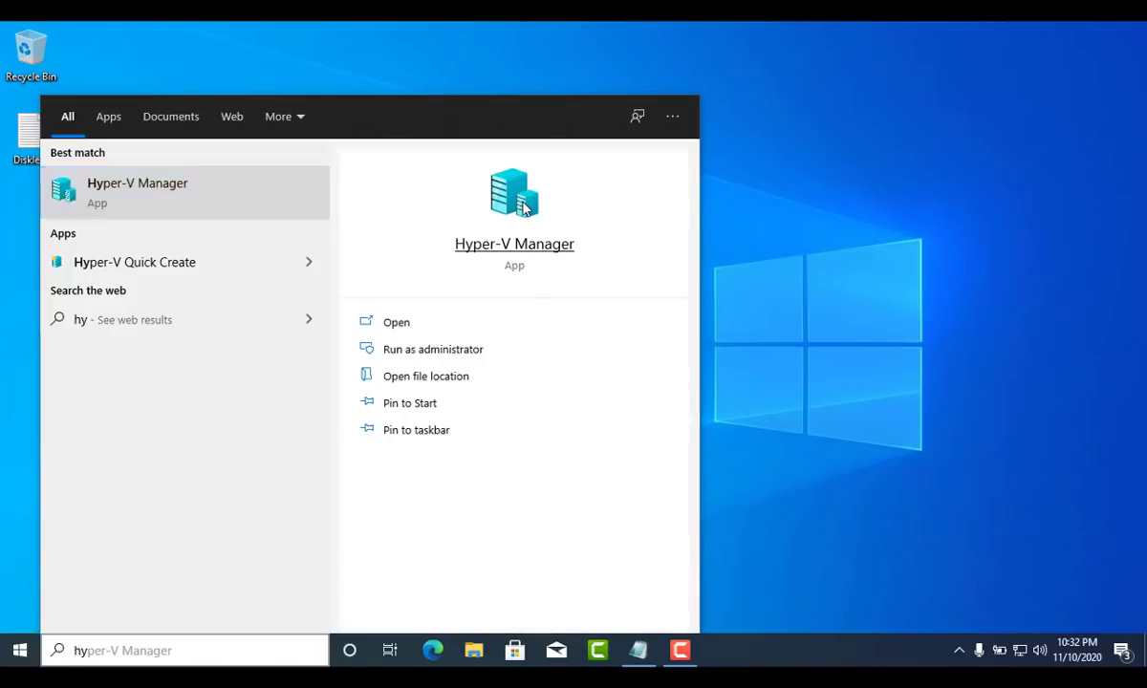
Start editing a disk on the local Hyper-V server and choose D:\SIWIN10X64-1809\SIWIN10X64-1809.VHD as the virtual hard disk.
right_click(108, 114)
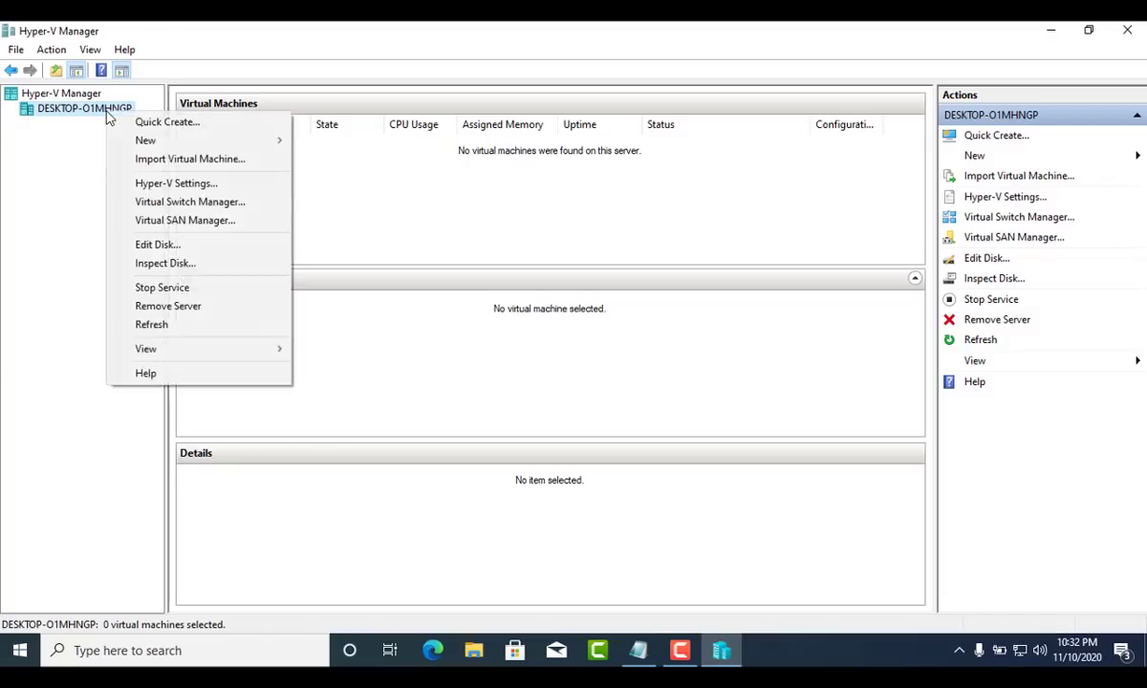
click(163, 246)
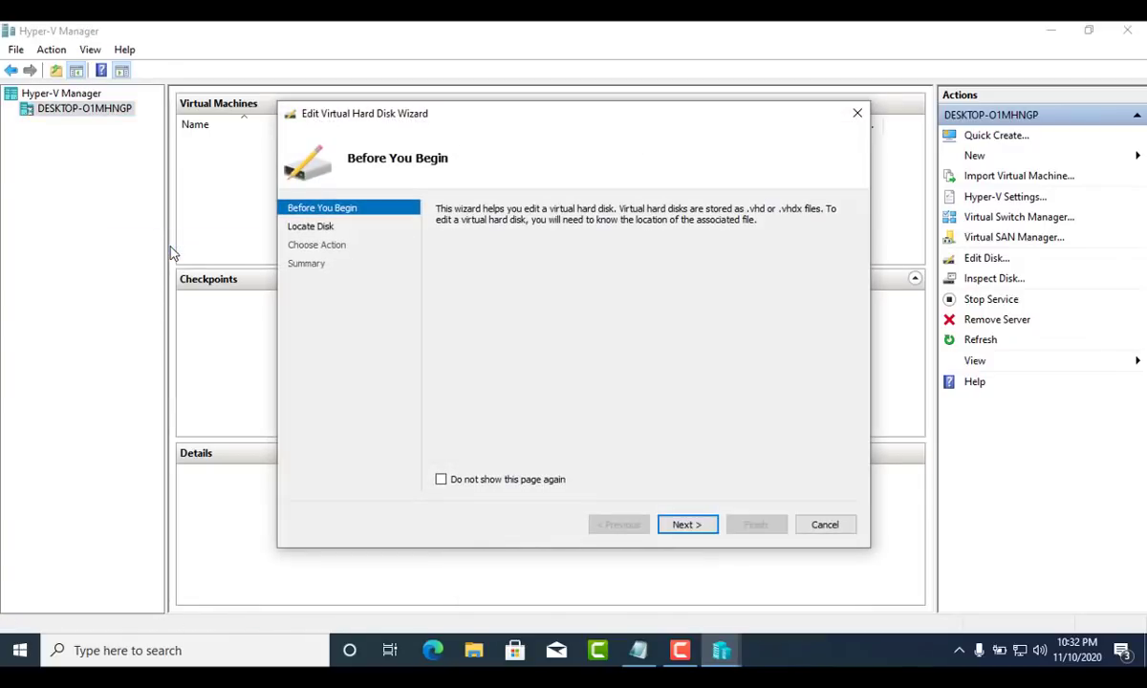
click(694, 527)
click(828, 239)
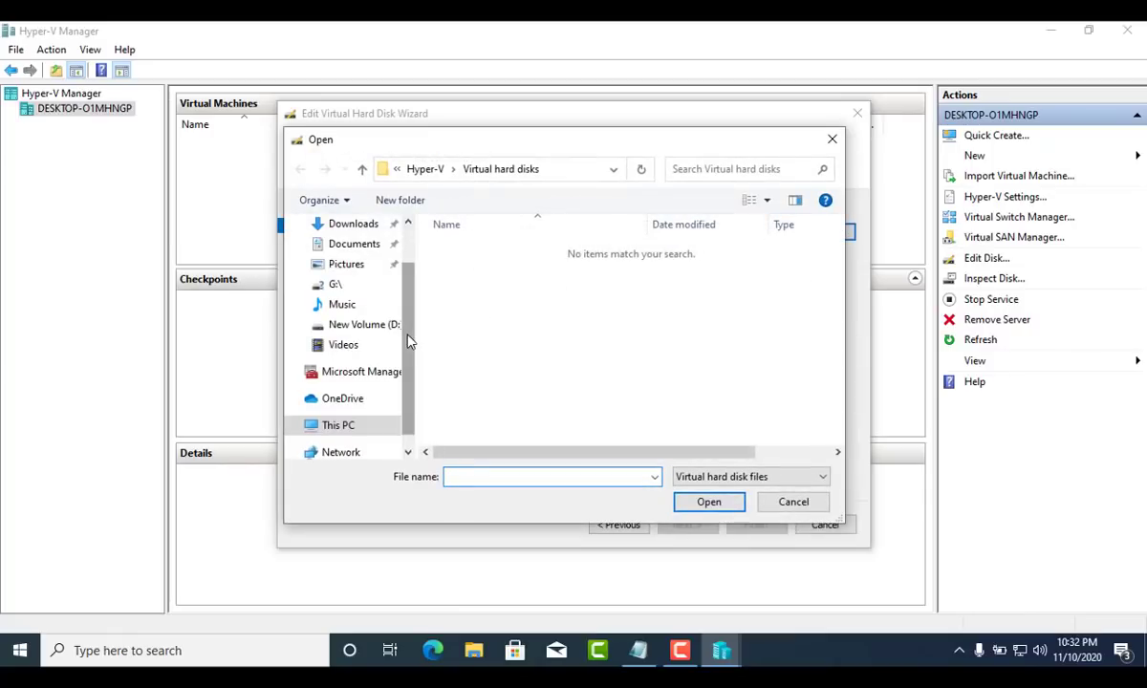
click(371, 330)
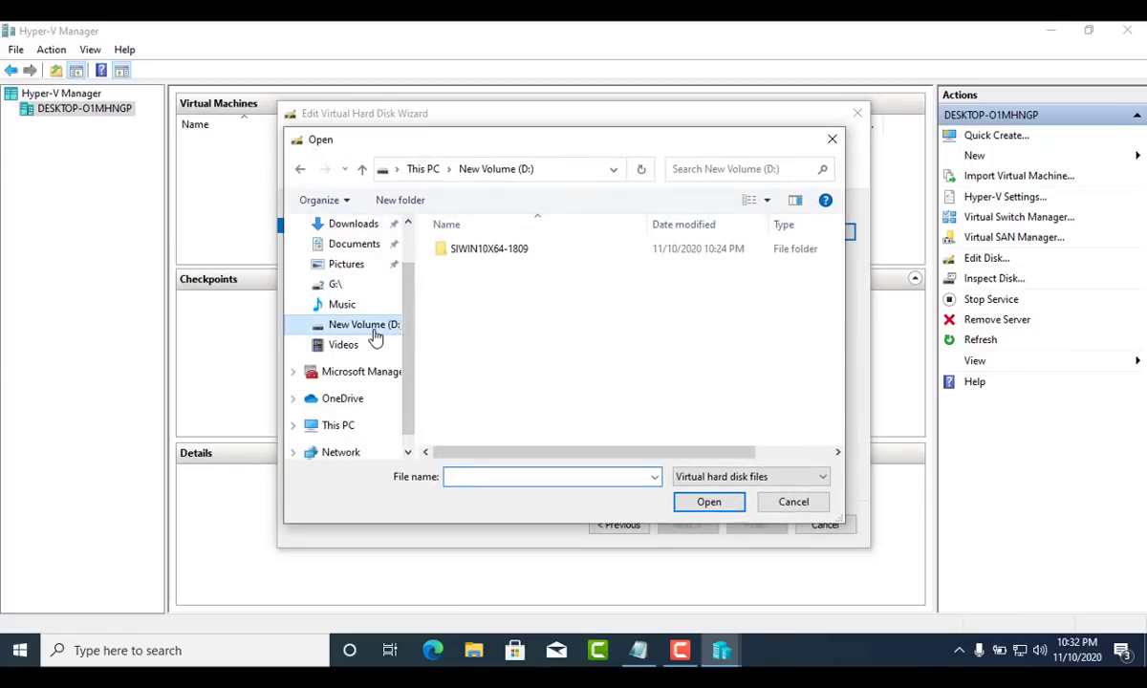
double_click(469, 253)
click(478, 256)
click(709, 501)
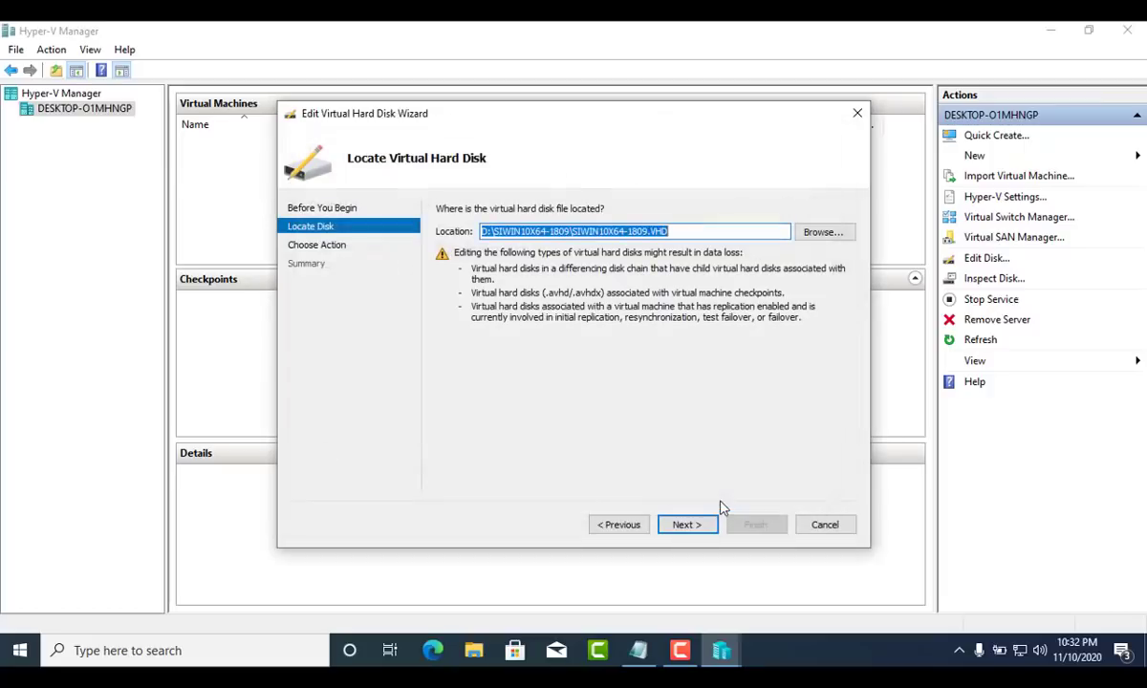
click(686, 529)
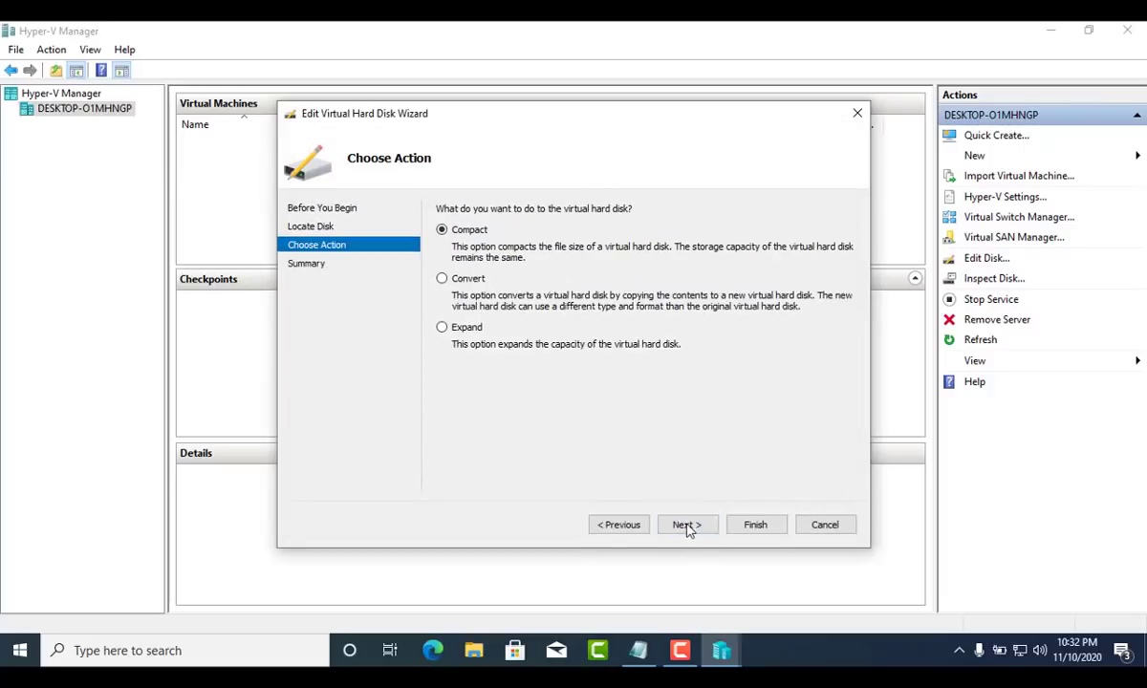
Set the virtual hard disk to be converted to VHDX format as a dynamically expanding disk.
click(480, 283)
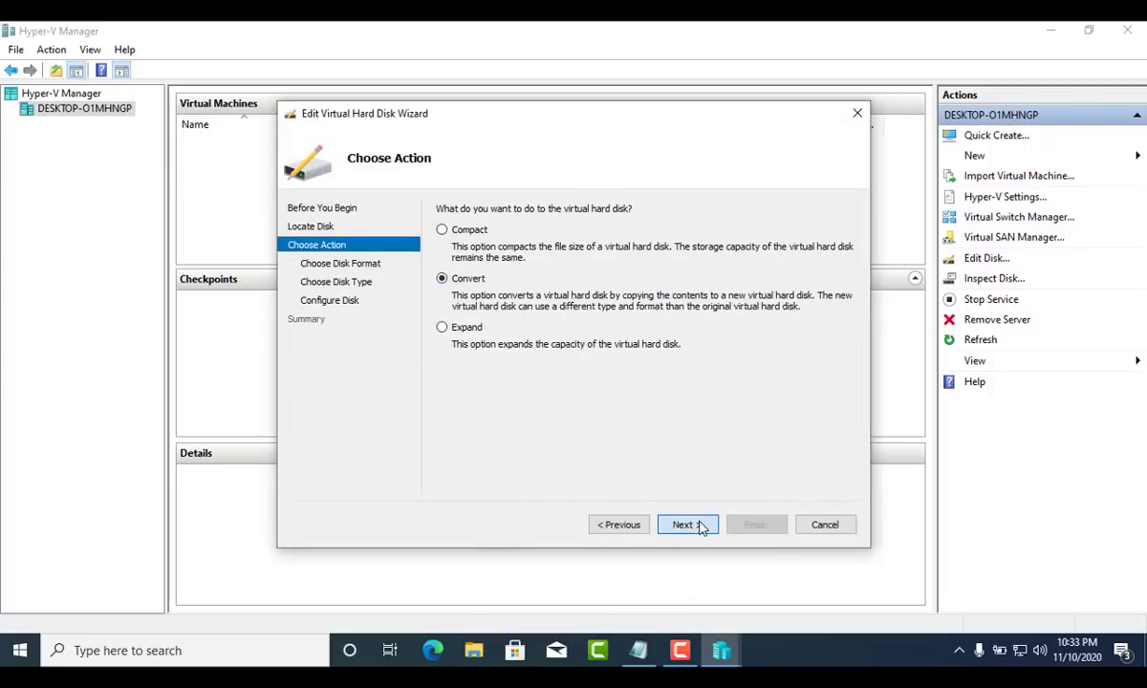
click(699, 525)
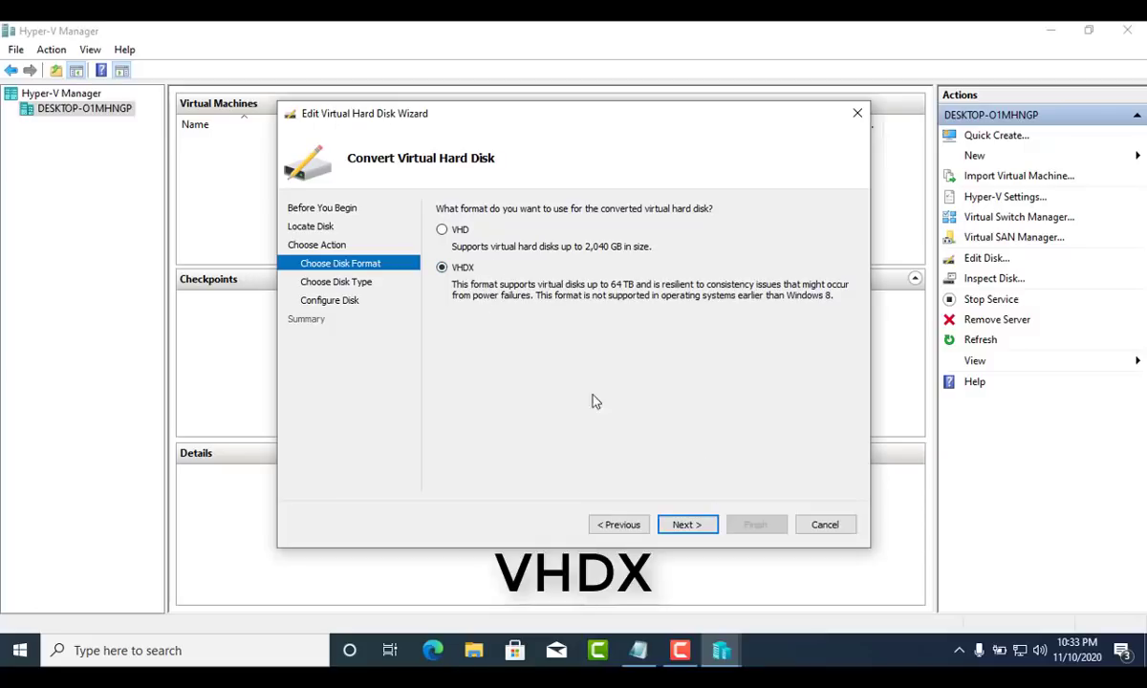
click(693, 525)
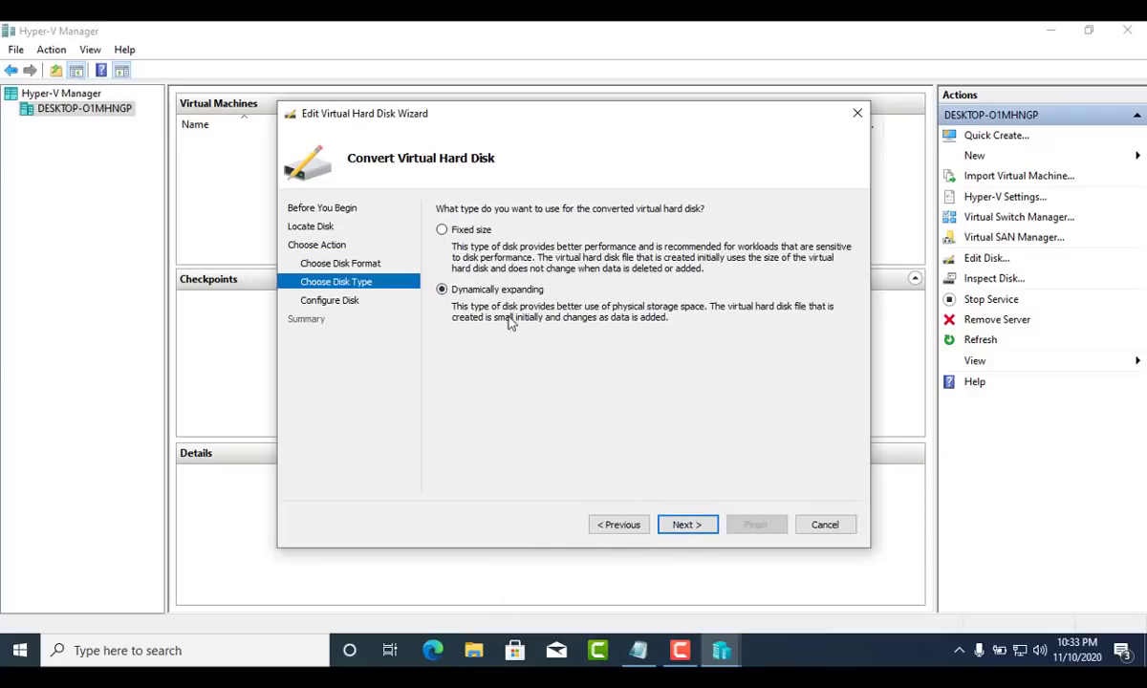
click(686, 526)
Name the converted disk Win10 on the D: drive, run the conversion and close Hyper-V Manager.
click(817, 232)
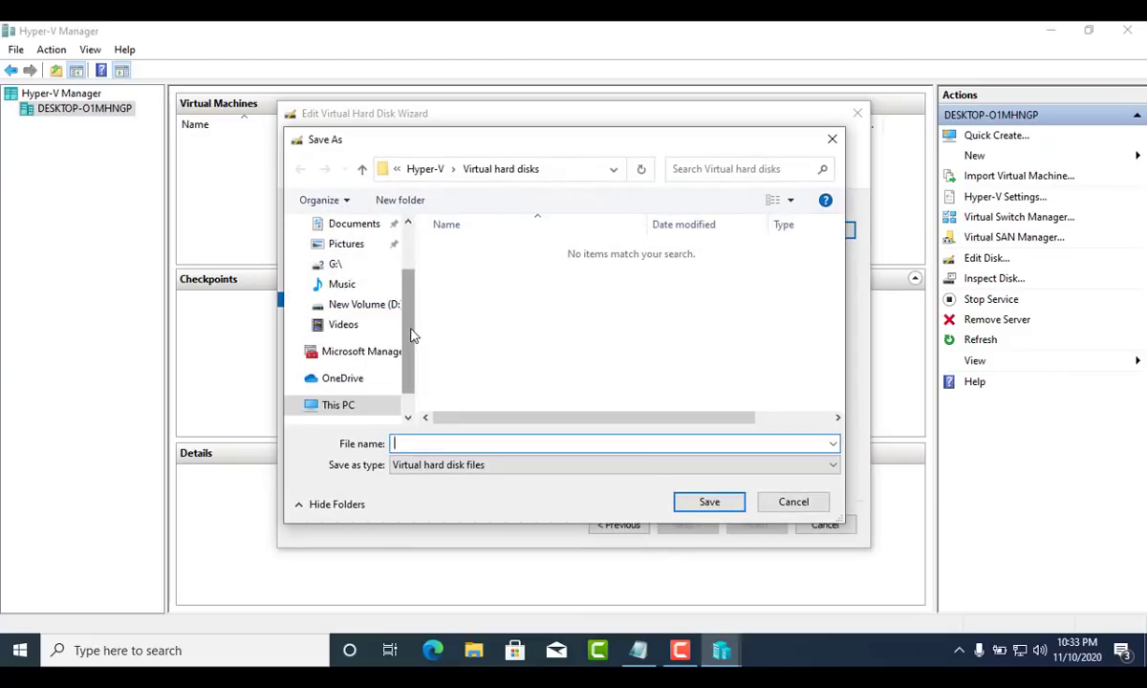
scroll(413, 334, down, 2)
click(354, 371)
drag(834, 291, 834, 375)
double_click(588, 411)
click(562, 442)
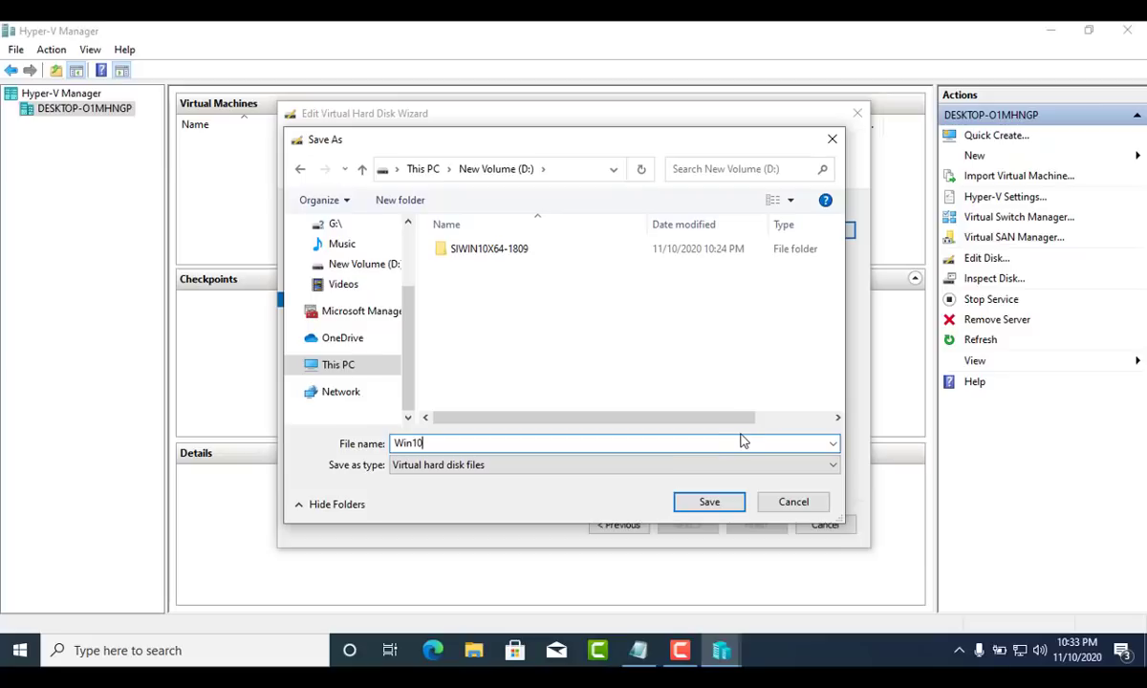
click(710, 502)
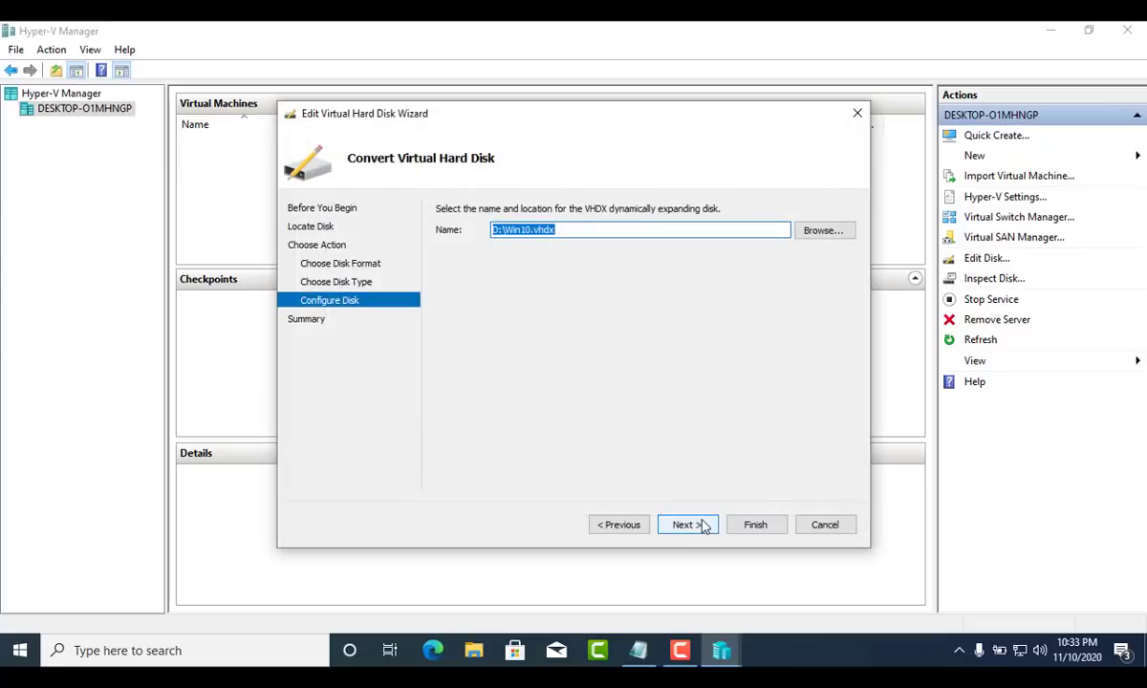
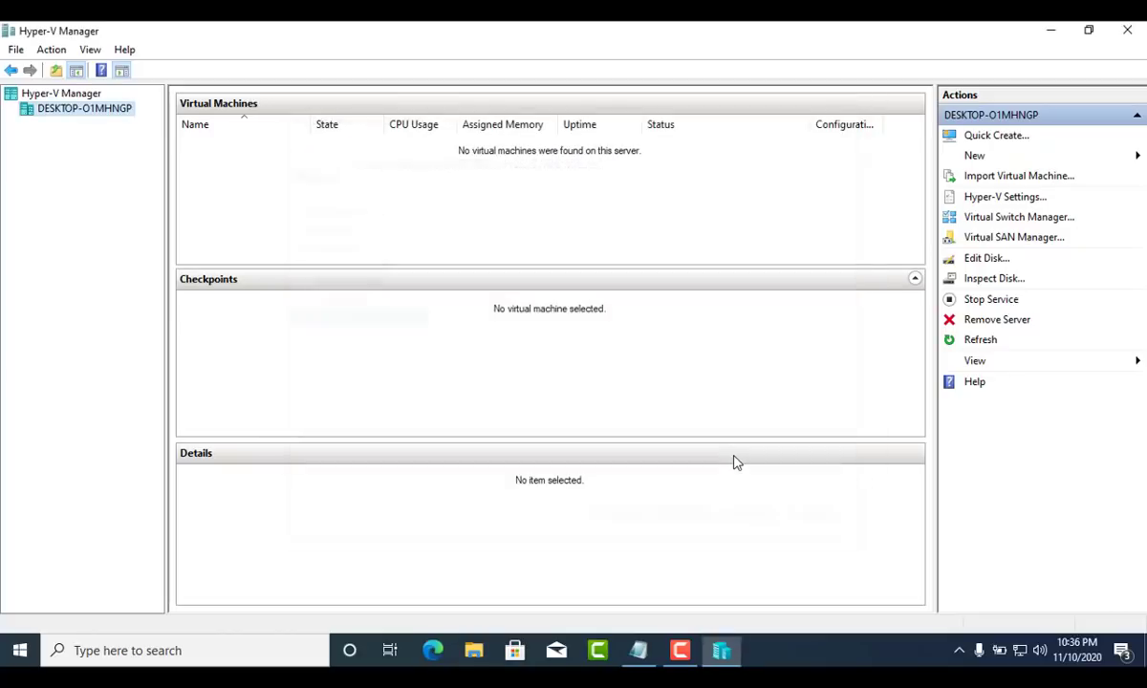
click(1126, 29)
Check the file name and extension of the Win10 disk image on the D: drive in its properties.
click(473, 651)
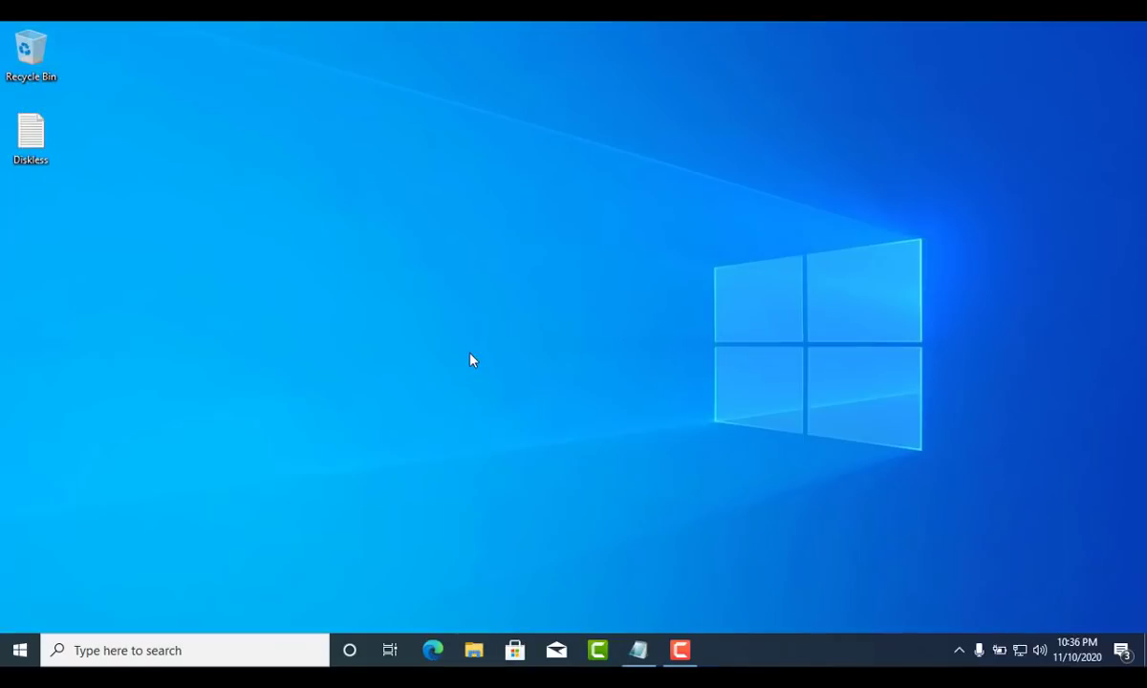
click(60, 341)
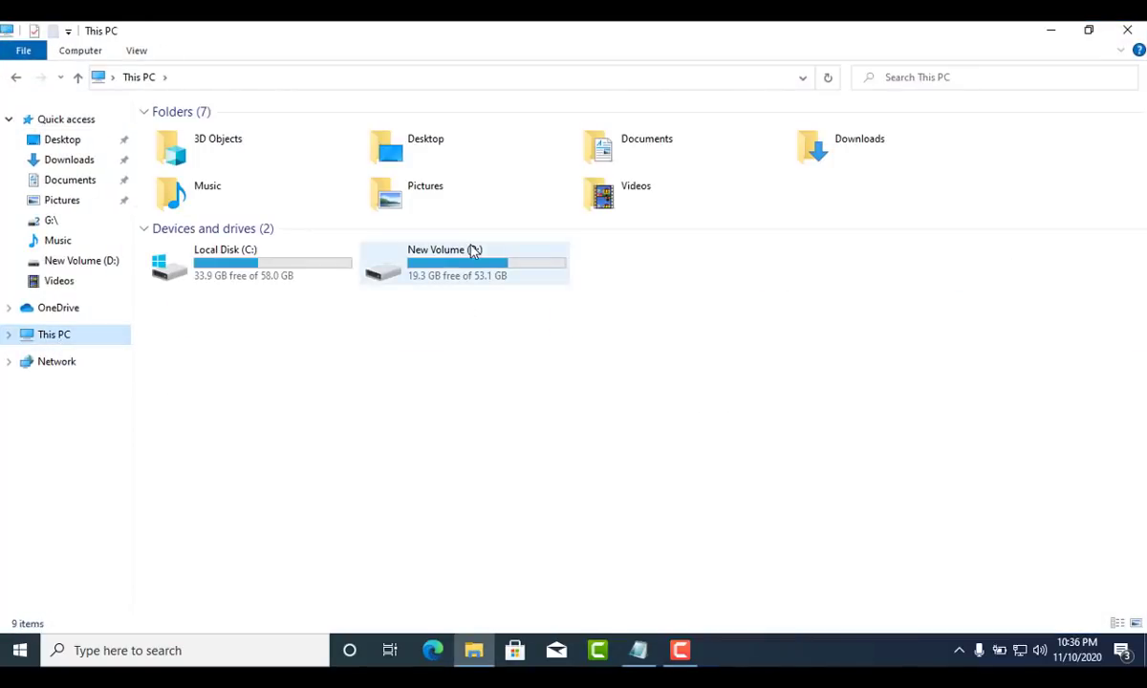
double_click(472, 250)
click(229, 168)
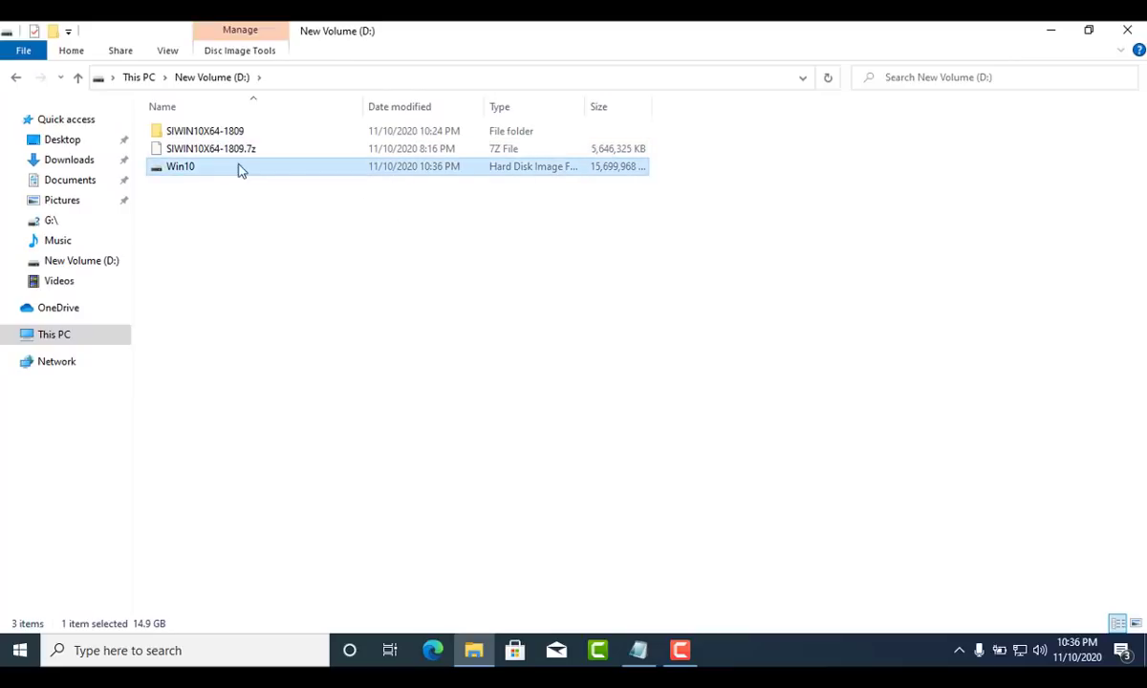
right_click(221, 173)
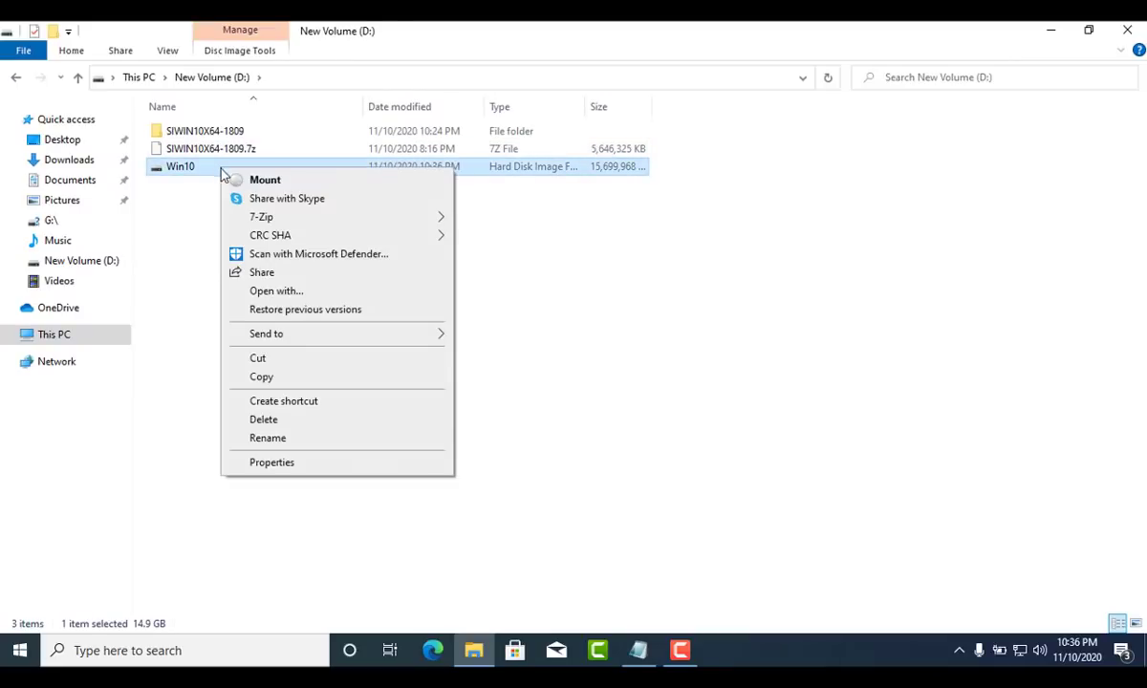
click(307, 464)
drag(418, 277, 308, 277)
click(435, 578)
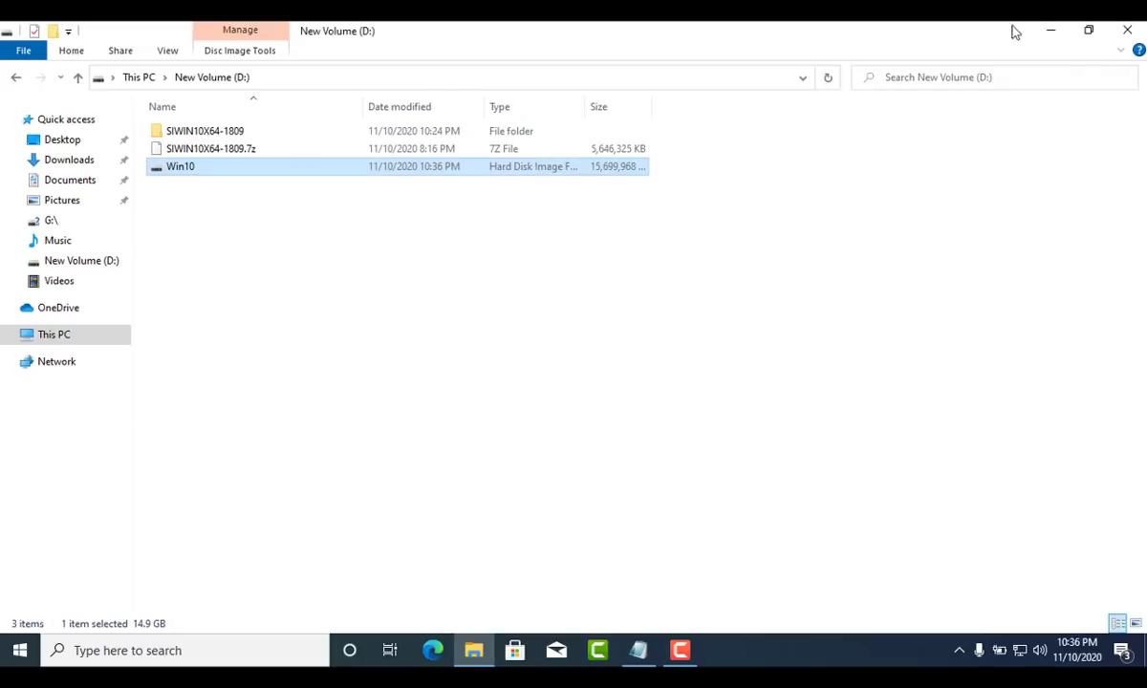
click(1053, 31)
Open Command Prompt and maximize its window.
click(231, 654)
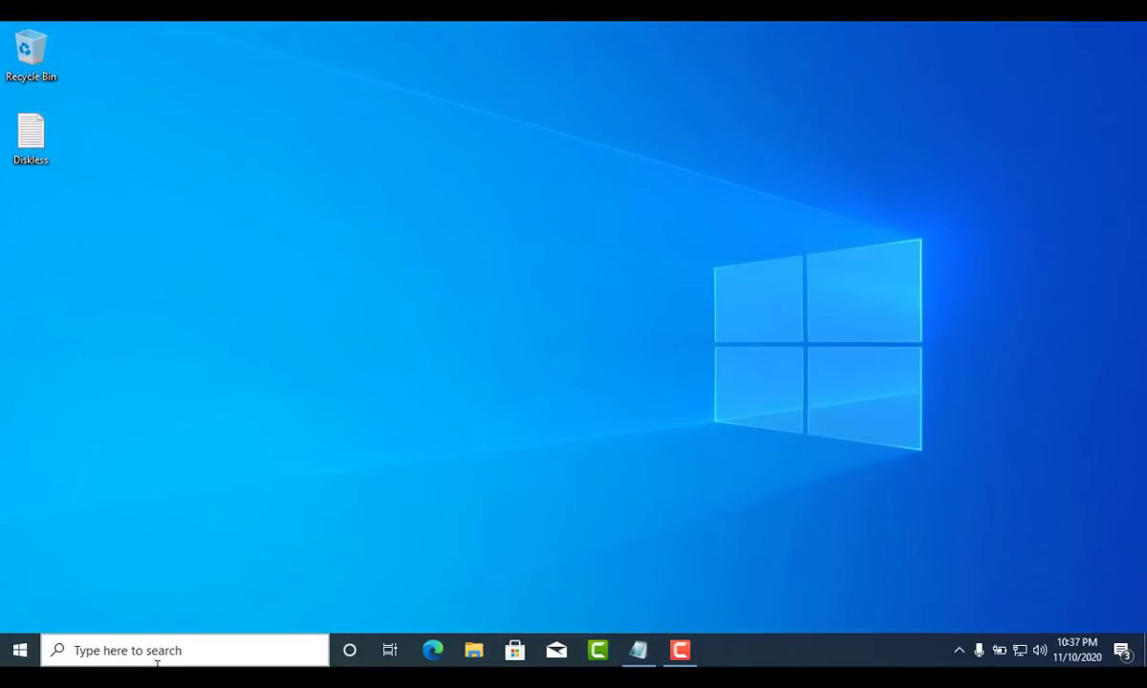
text(cmd)
key(Return)
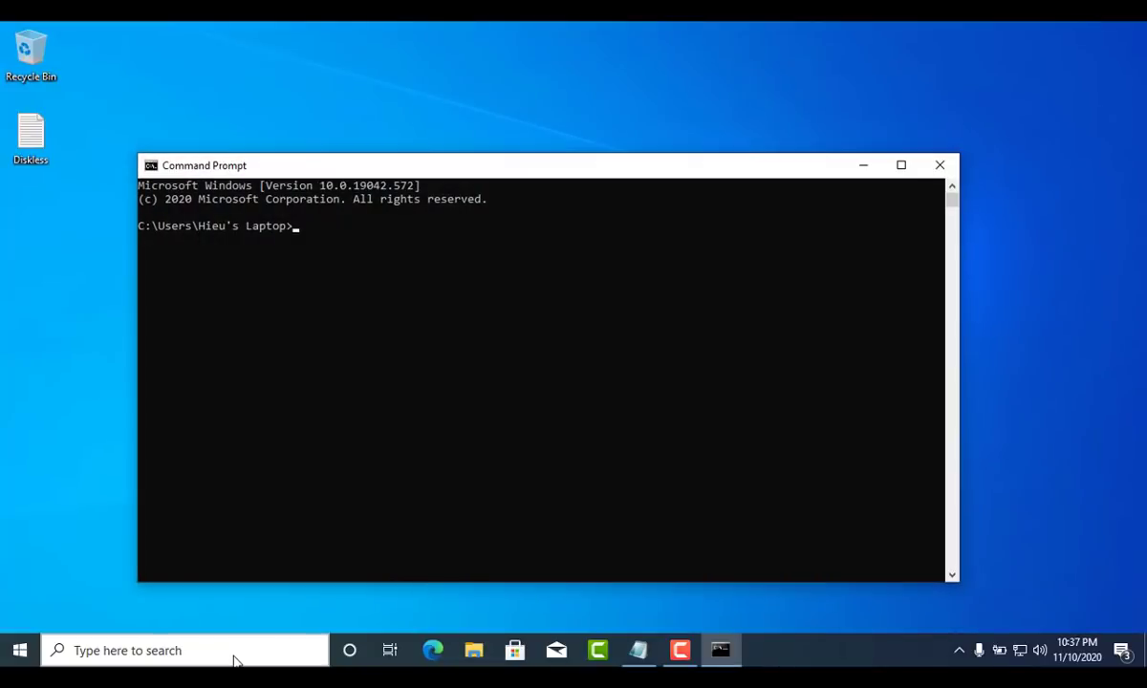
key(super+Up)
Map \\10.11.32.122\iscsivirtualdisks to drive z: with net use, entering user name Administrator and the account password, and close Command Prompt.
text(net use)
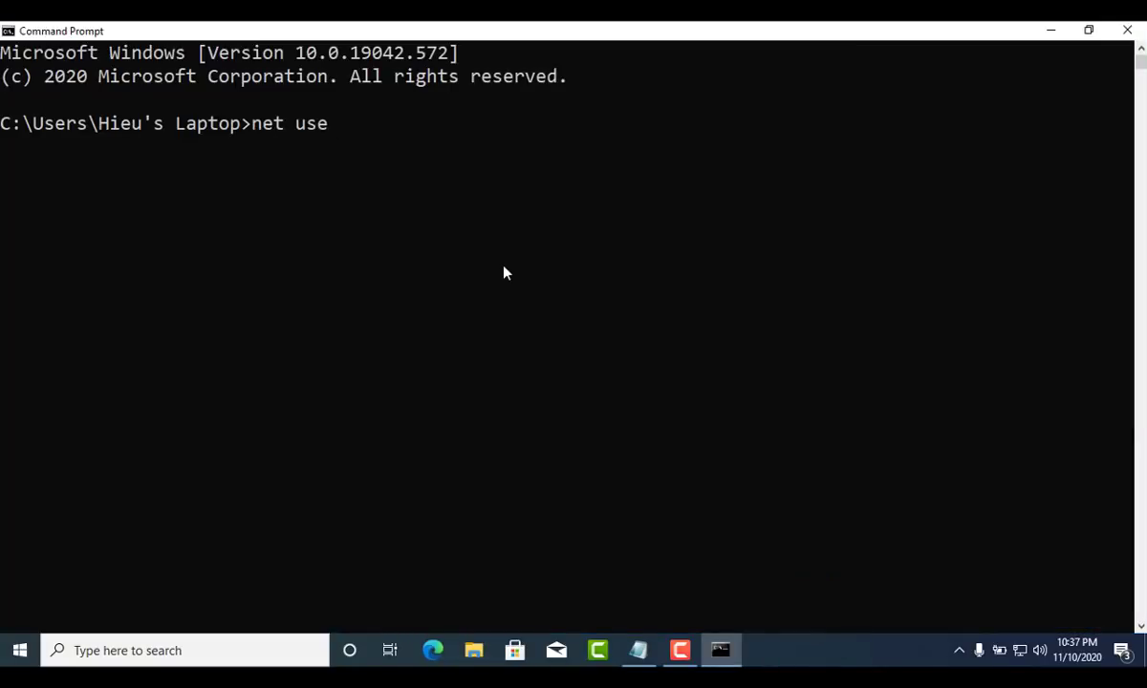
text( z: \\10.11.32.122\)
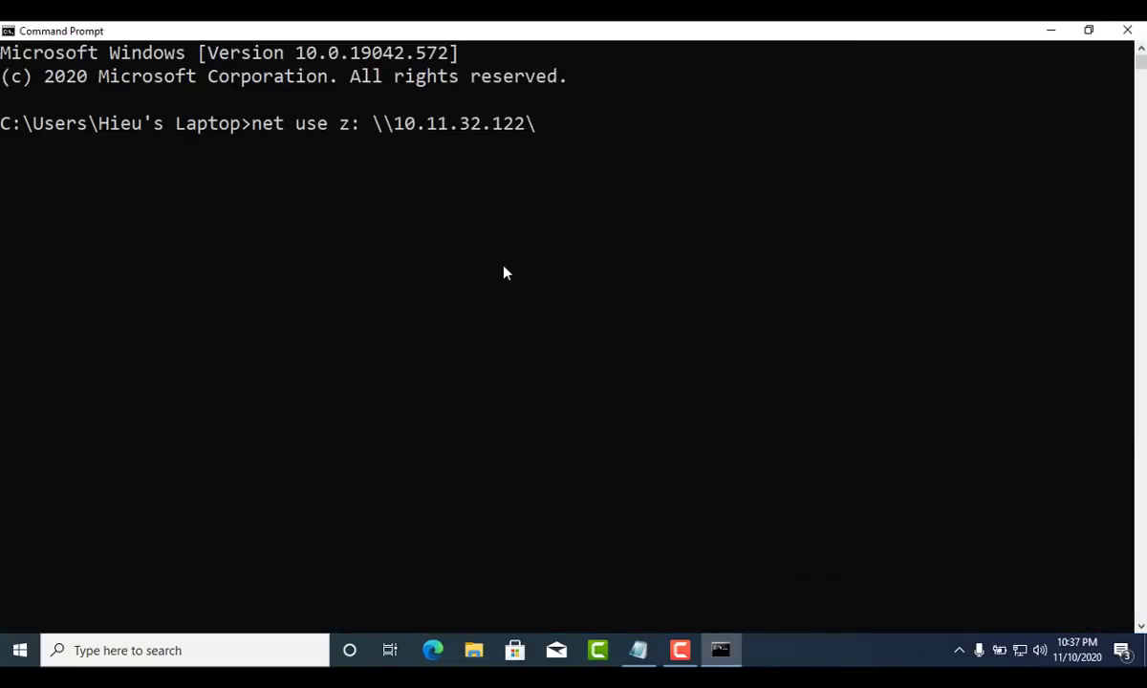
text(iscsivirtualdisk)
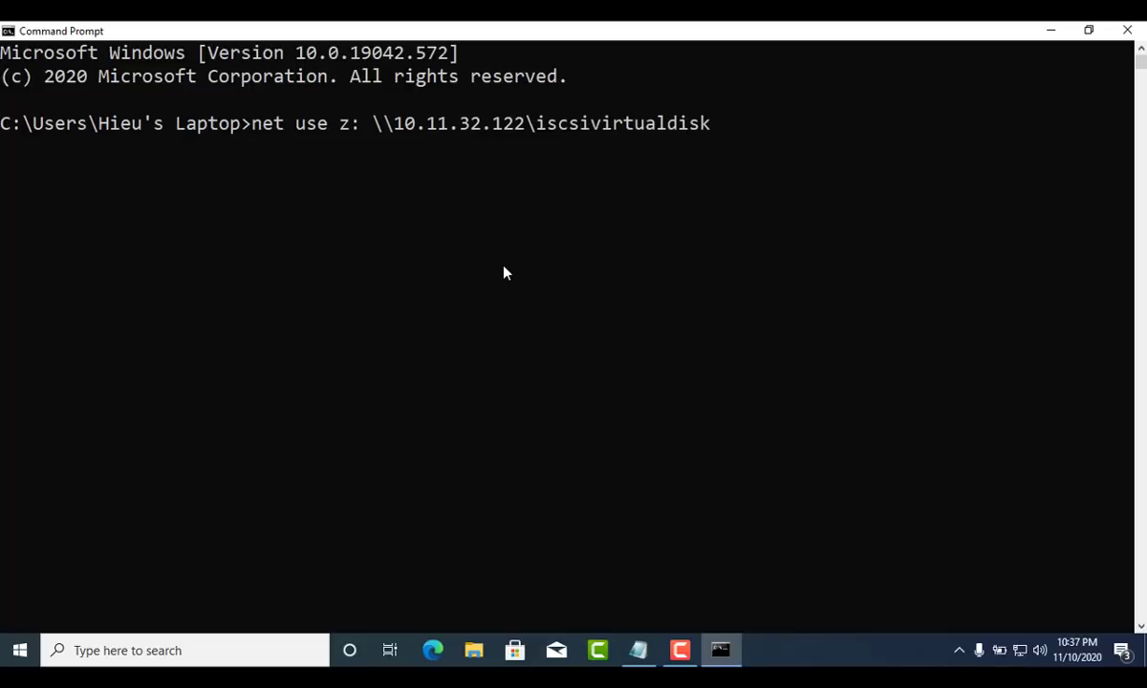
text(s)
key(Return)
text(Administrator)
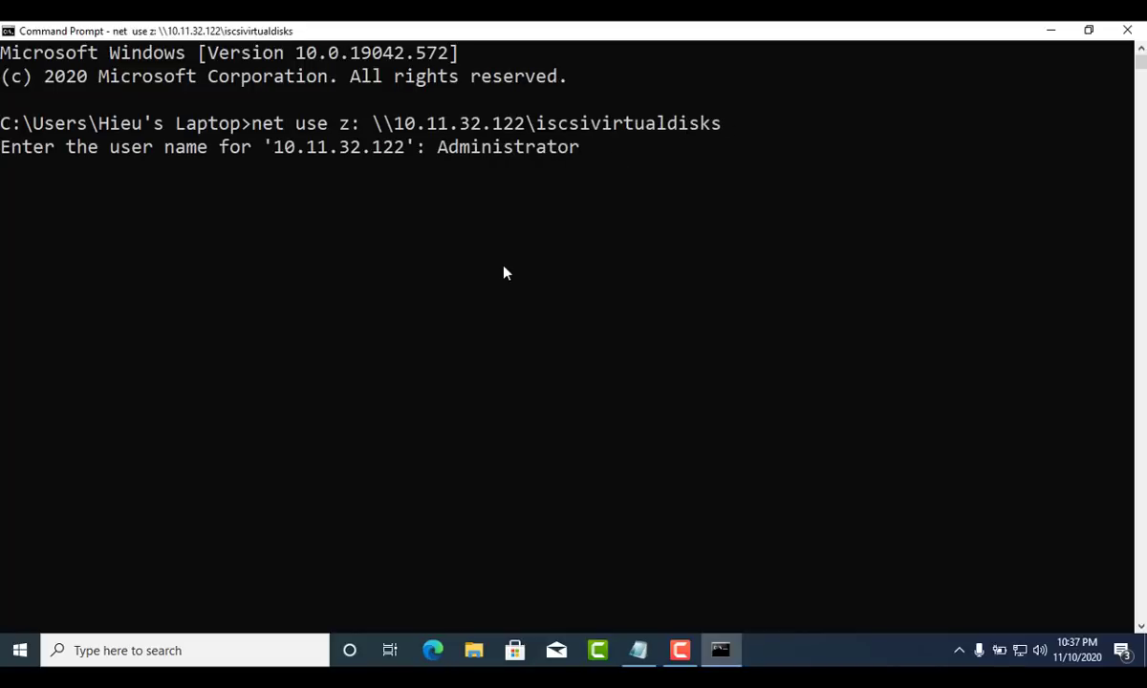
key(Return)
key(Return)
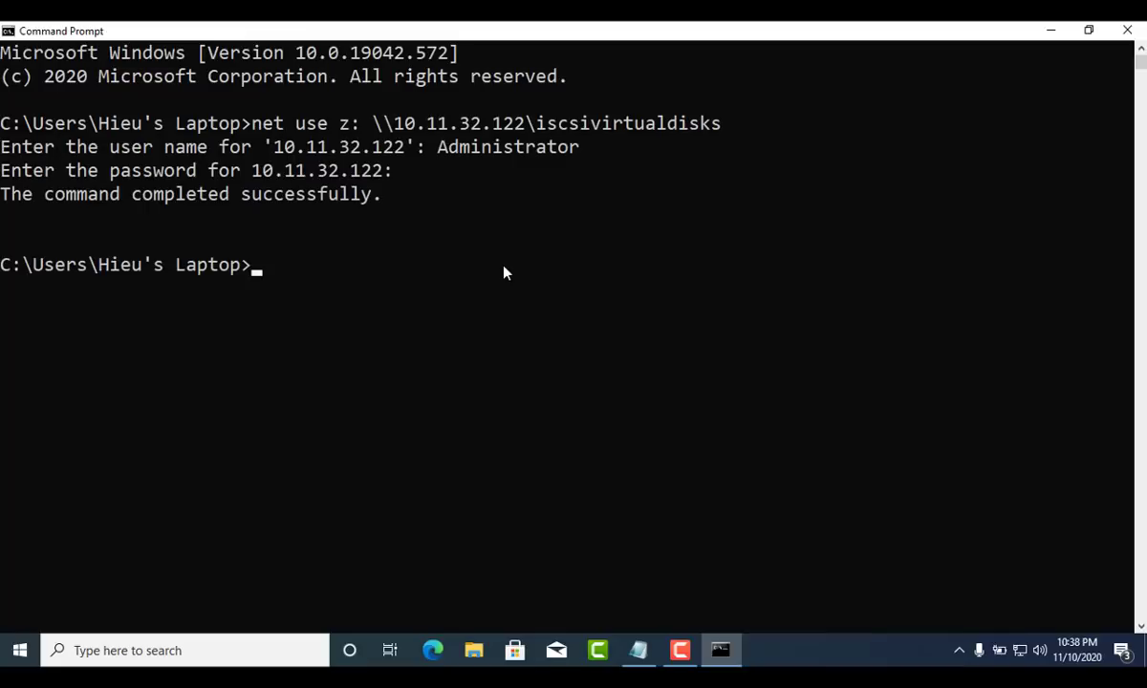
drag(6, 194, 371, 199)
click(1127, 30)
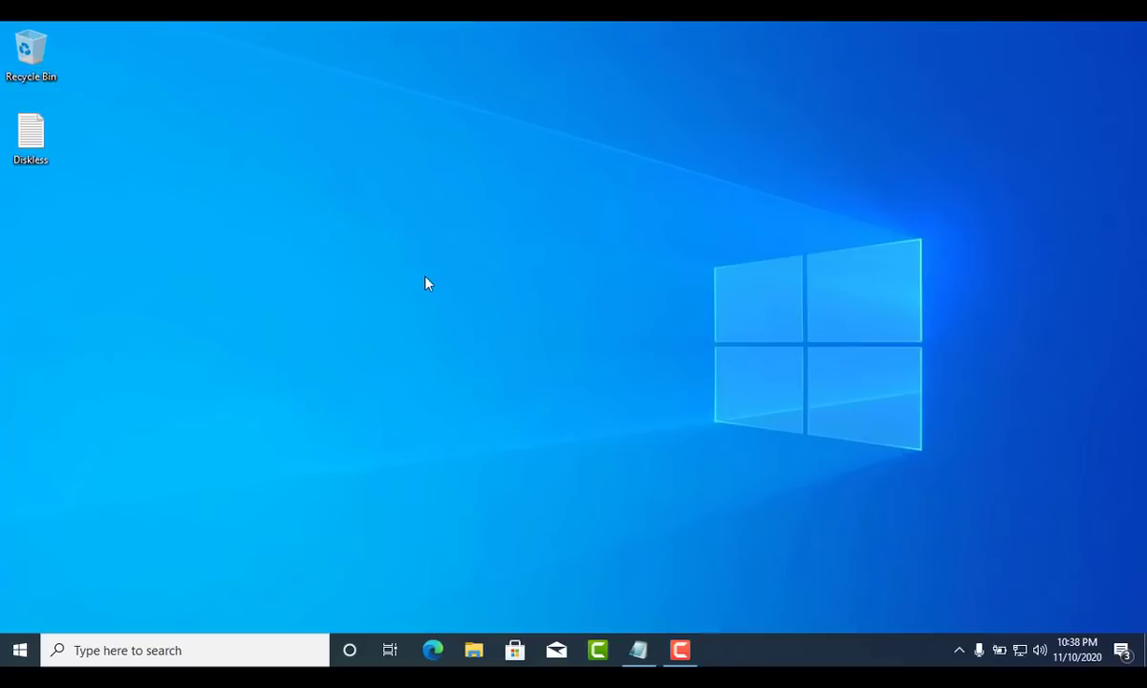
Copy the Win10 disk image from the D: drive into the mapped iscsivirtualdisks network drive (Z:).
key(super+e)
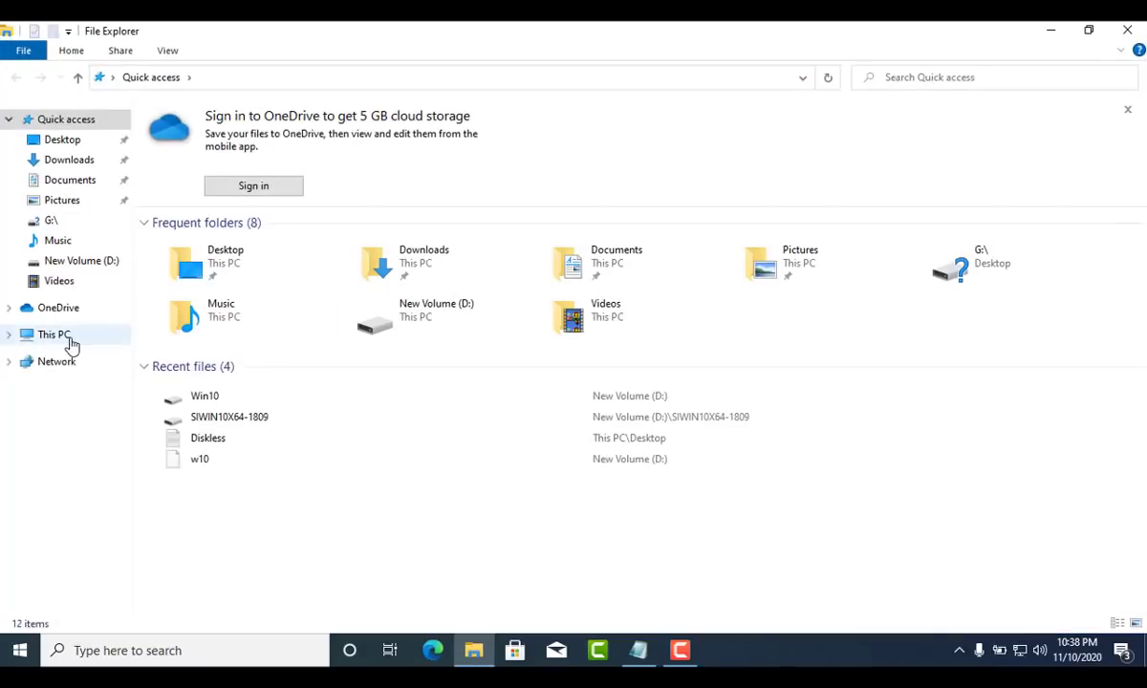
click(69, 341)
click(230, 344)
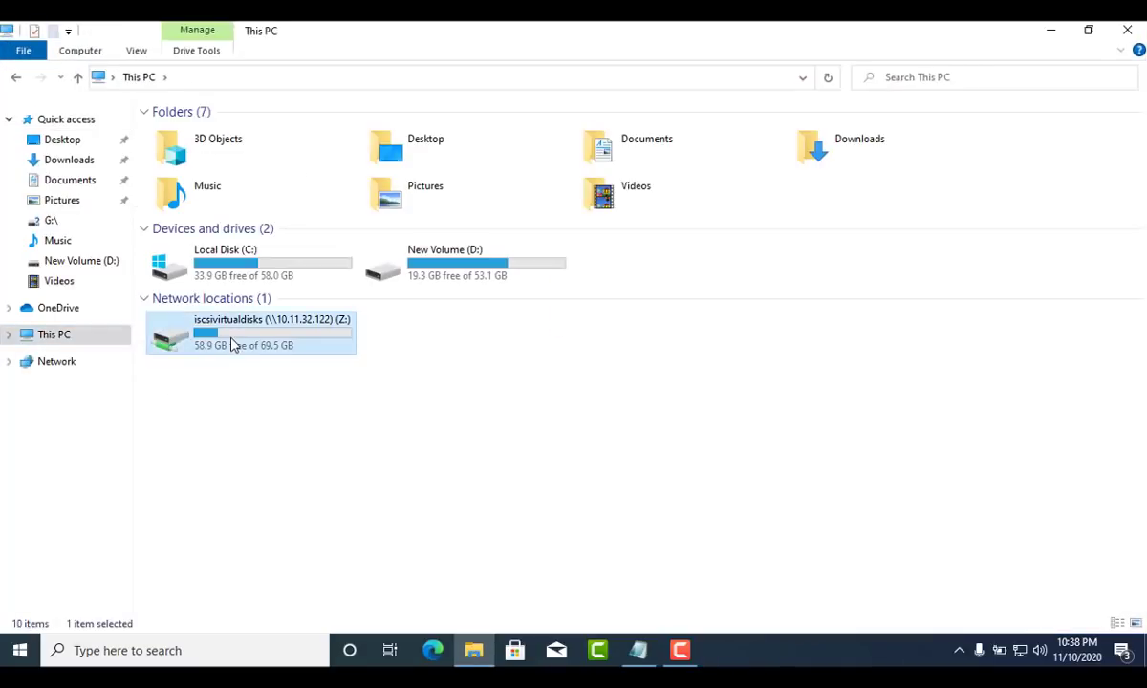
double_click(459, 263)
click(222, 170)
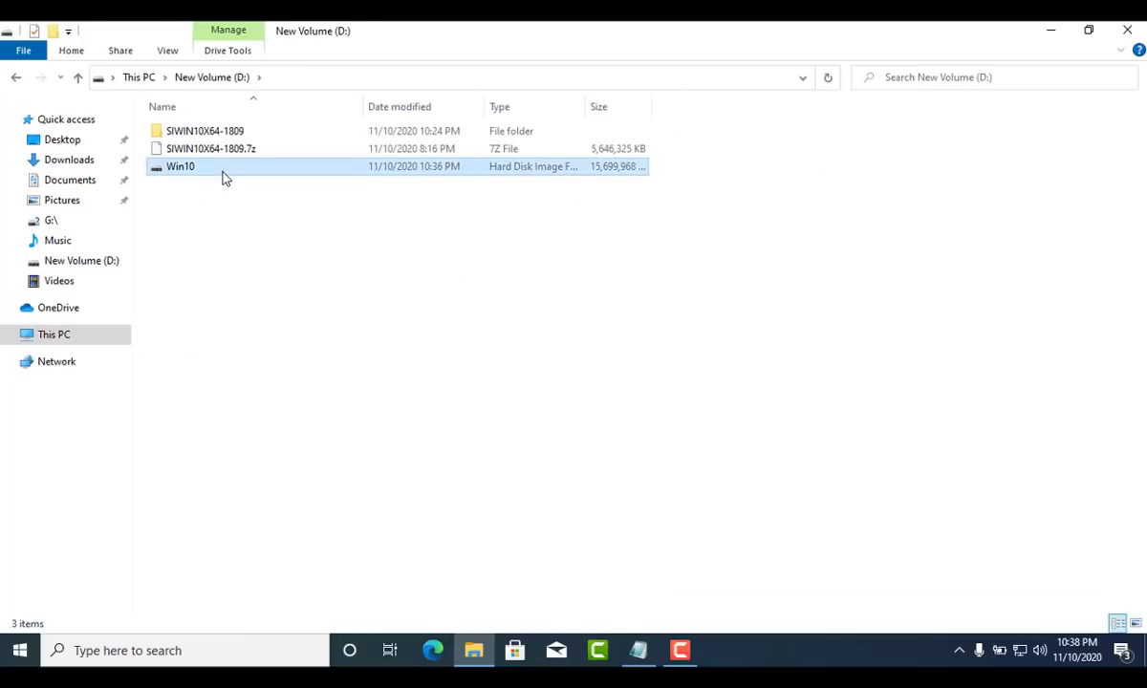
right_click(222, 170)
click(260, 363)
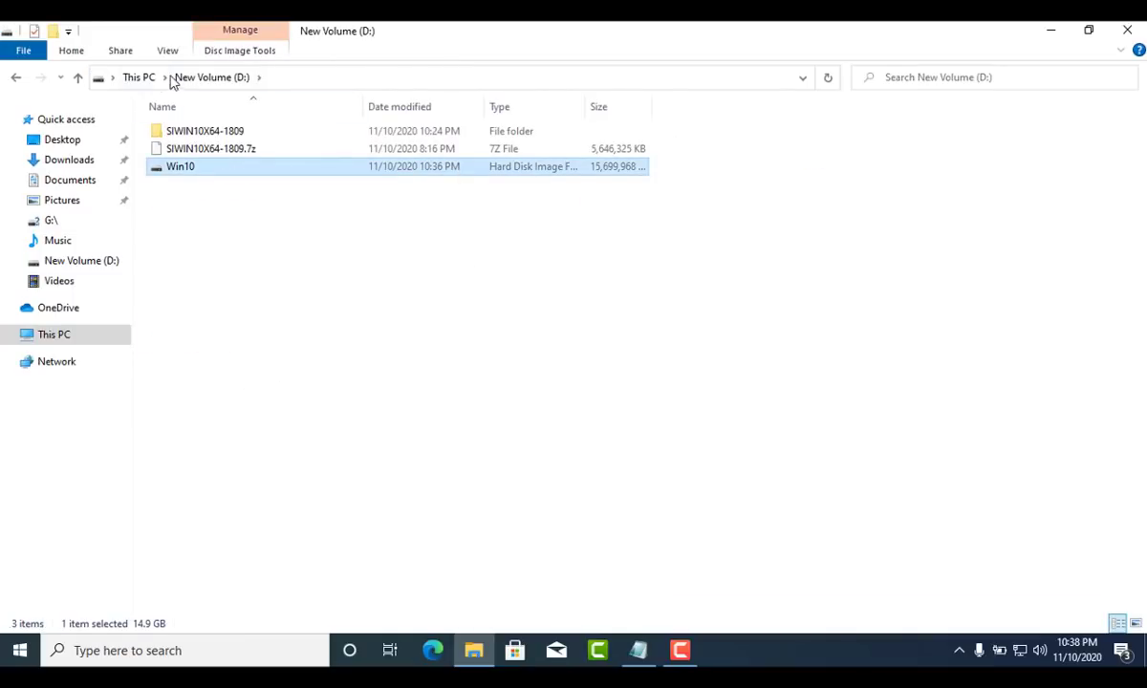
click(144, 78)
double_click(269, 334)
right_click(266, 195)
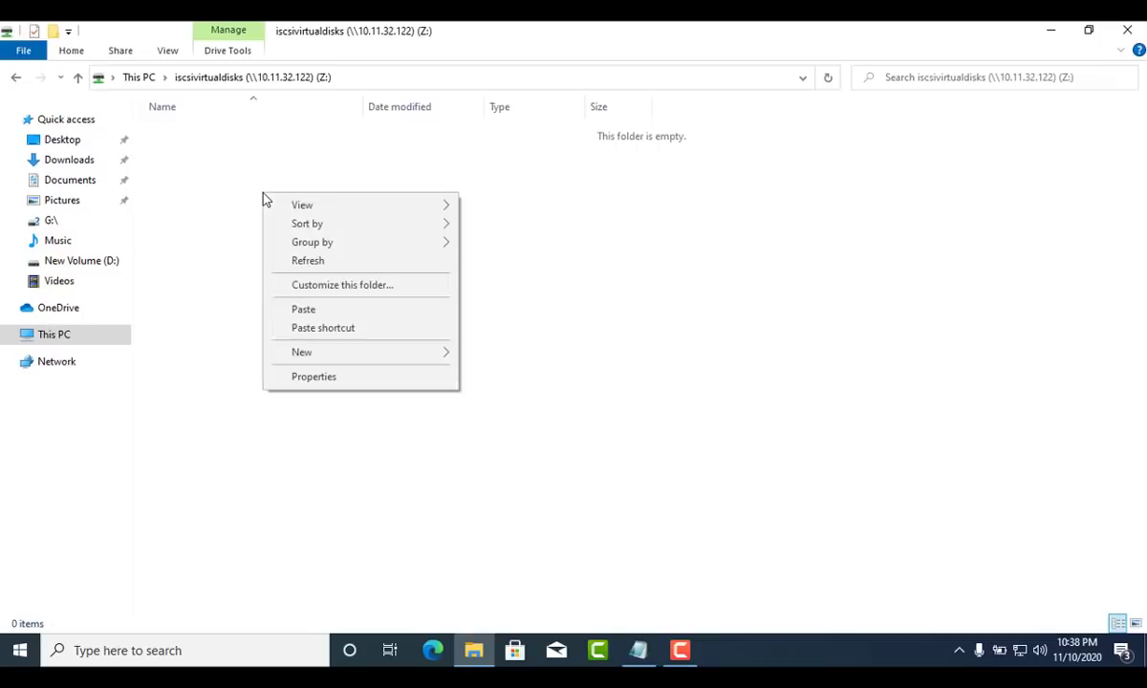
click(303, 309)
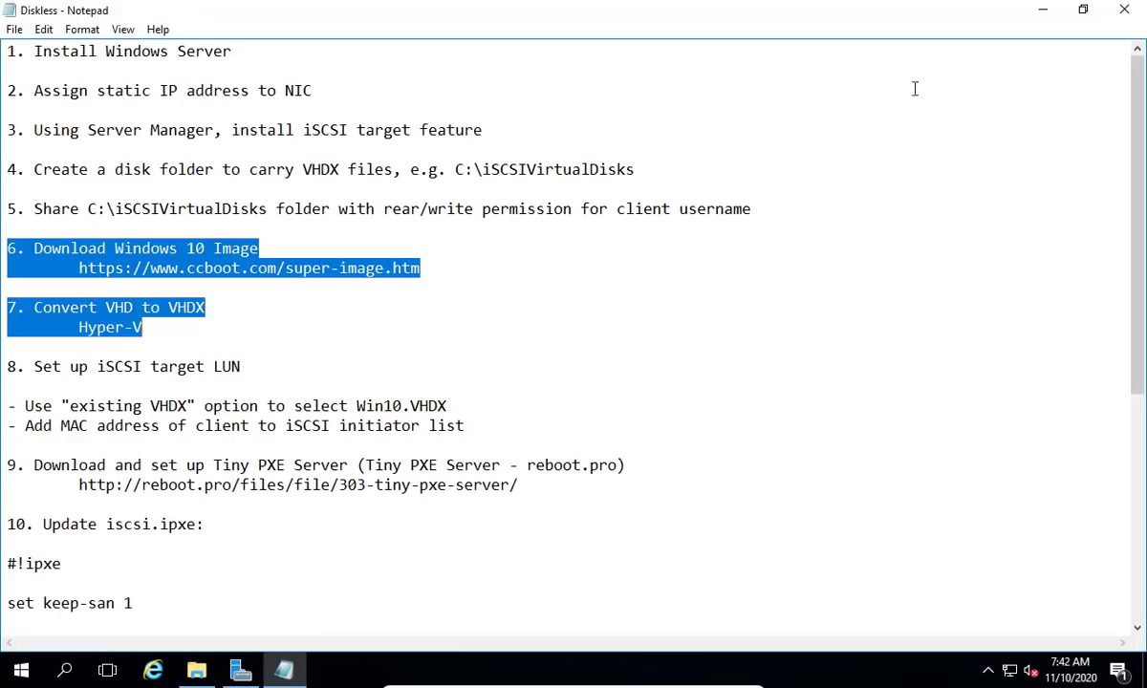
Check the server's C:\iSCSIVirtualDisks folder for the Win10 disk image, and close File Explorer.
click(1042, 10)
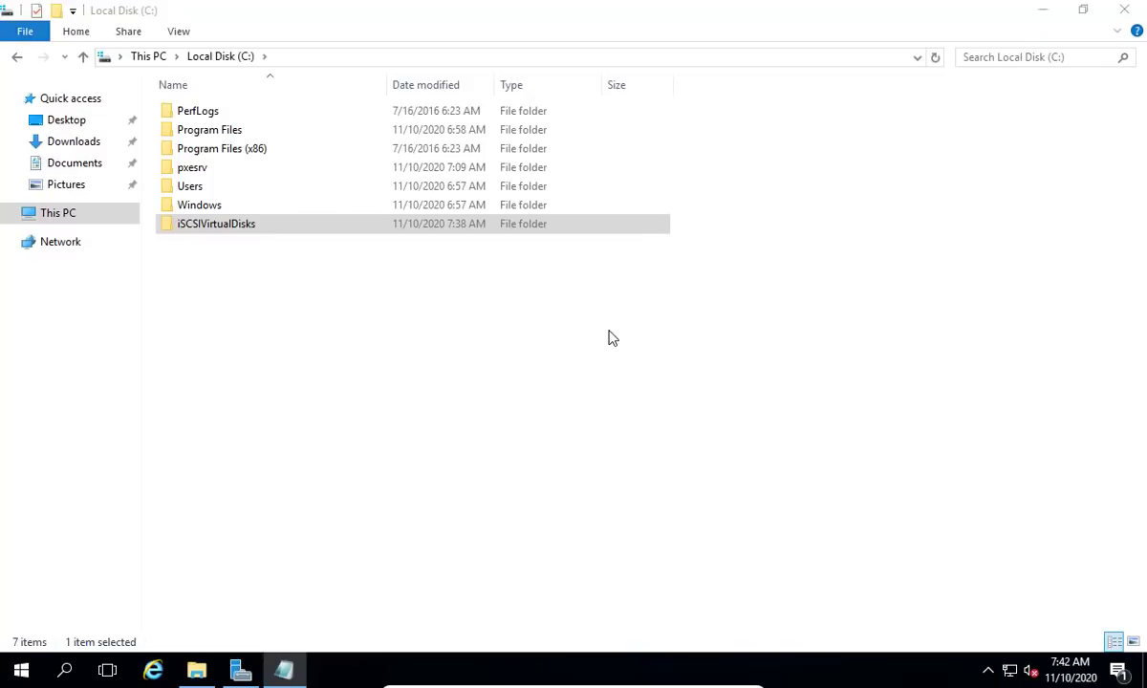
double_click(211, 228)
click(202, 113)
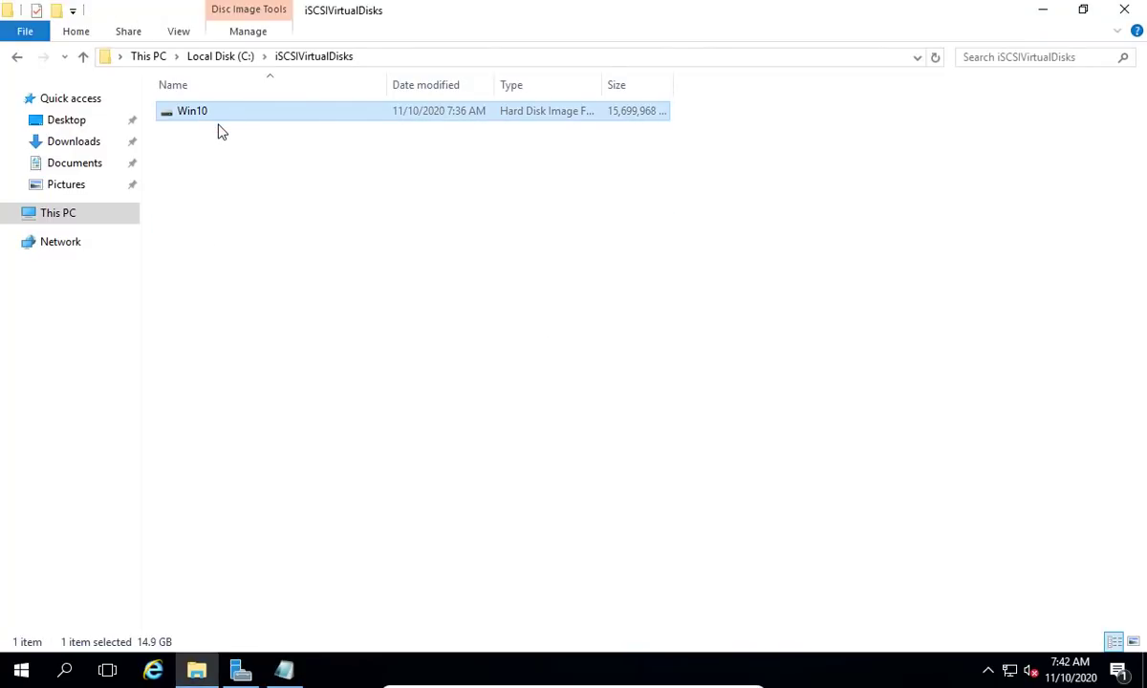
click(1124, 10)
Review step 8 in the Diskless notes, on setting up the iSCSI target LUN.
click(284, 671)
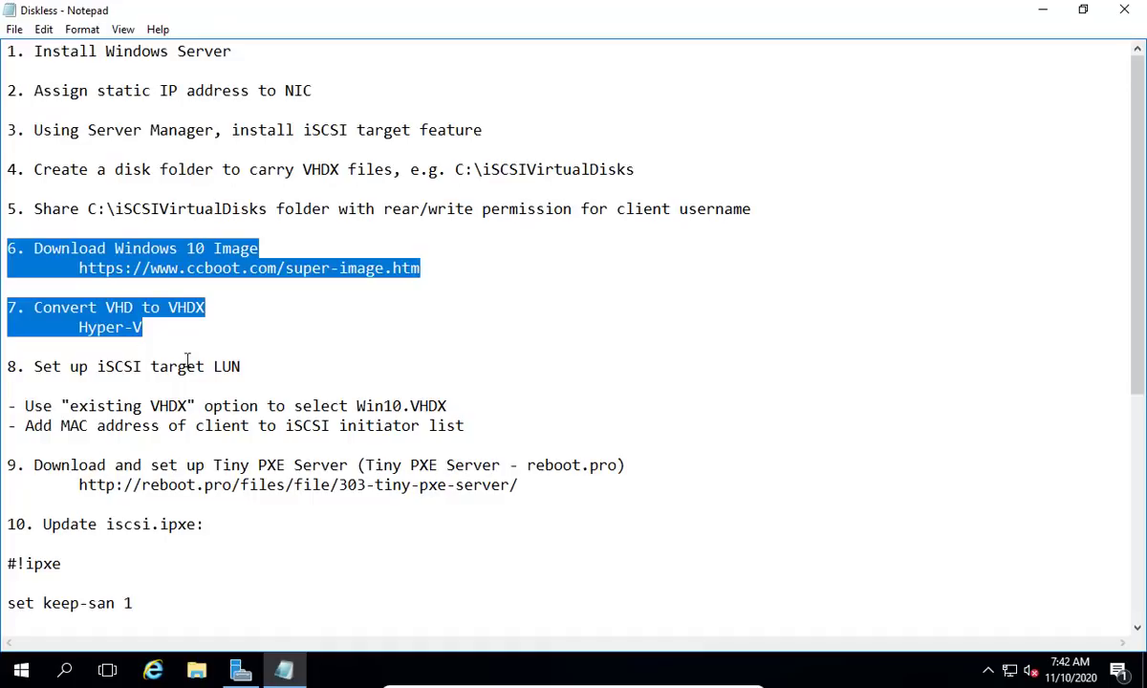
drag(9, 366, 479, 442)
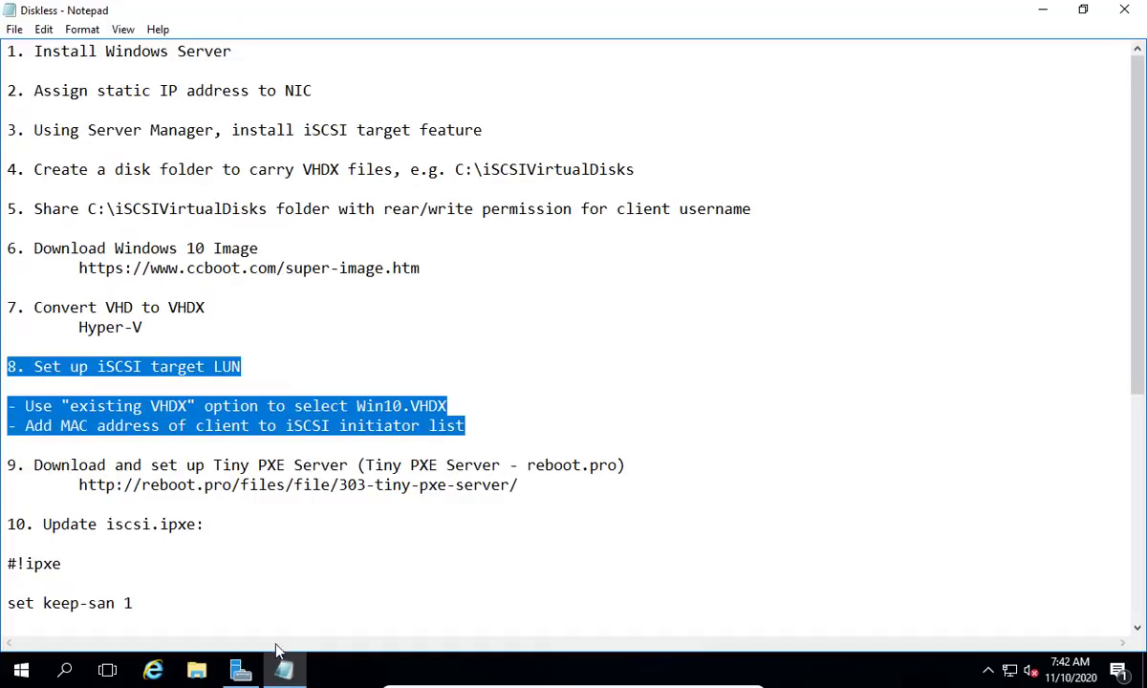
click(1042, 11)
Switch to Server Manager, go to iSCSI under File and Storage Services, and start importing an iSCSI virtual disk.
click(234, 672)
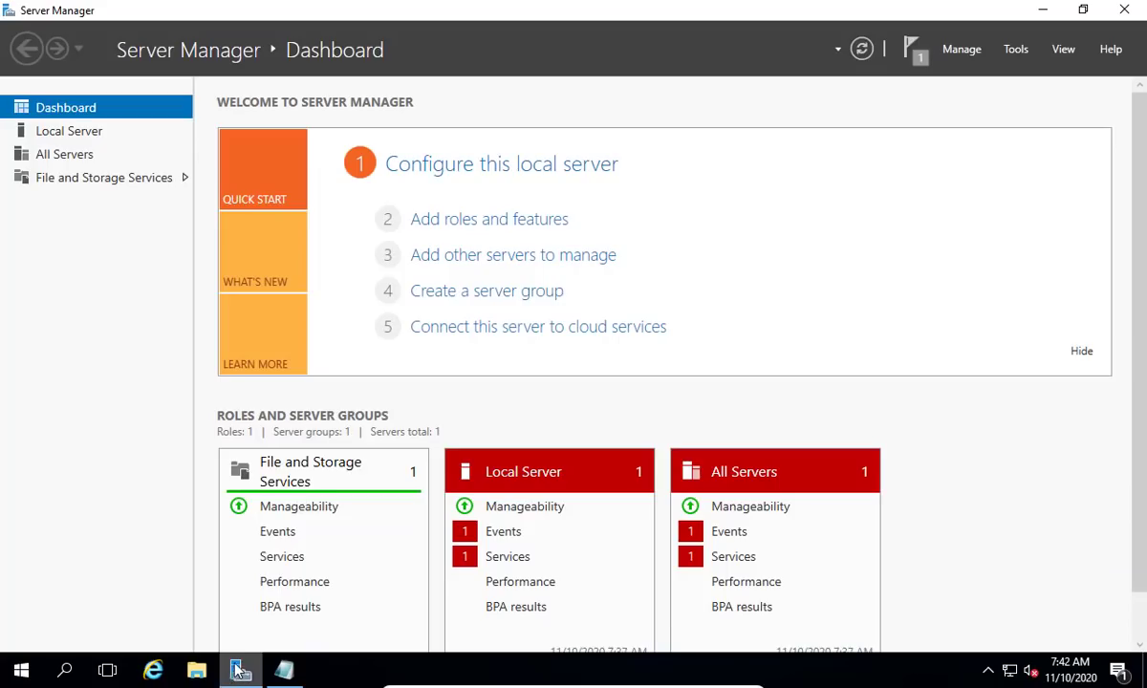
click(73, 178)
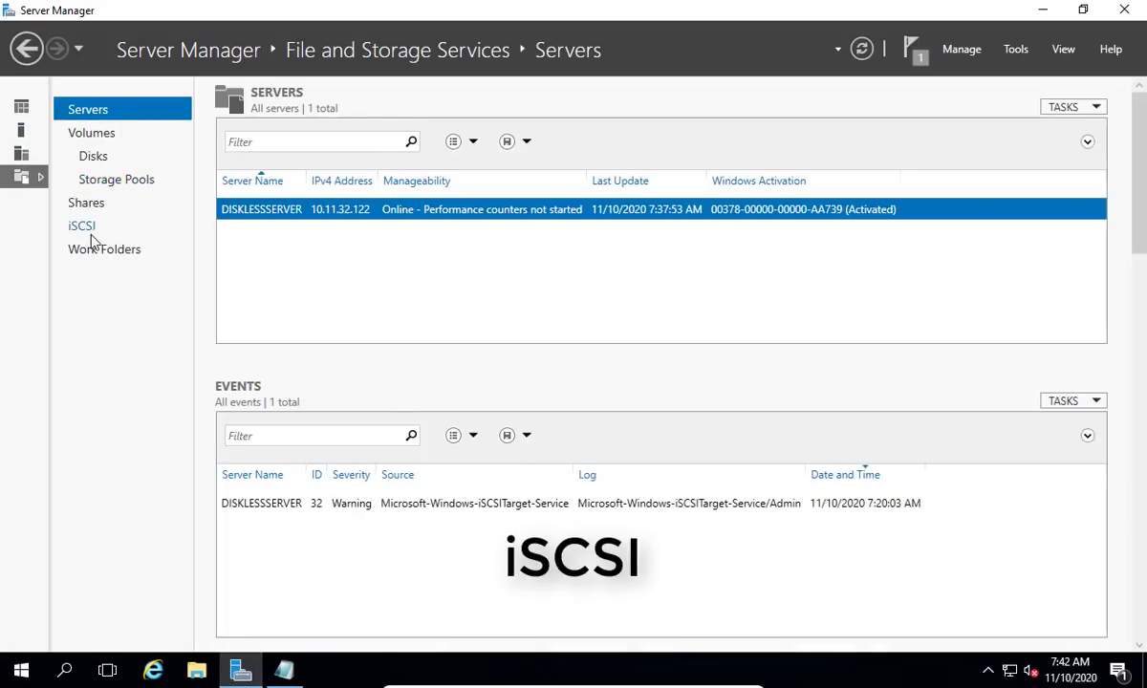
click(84, 229)
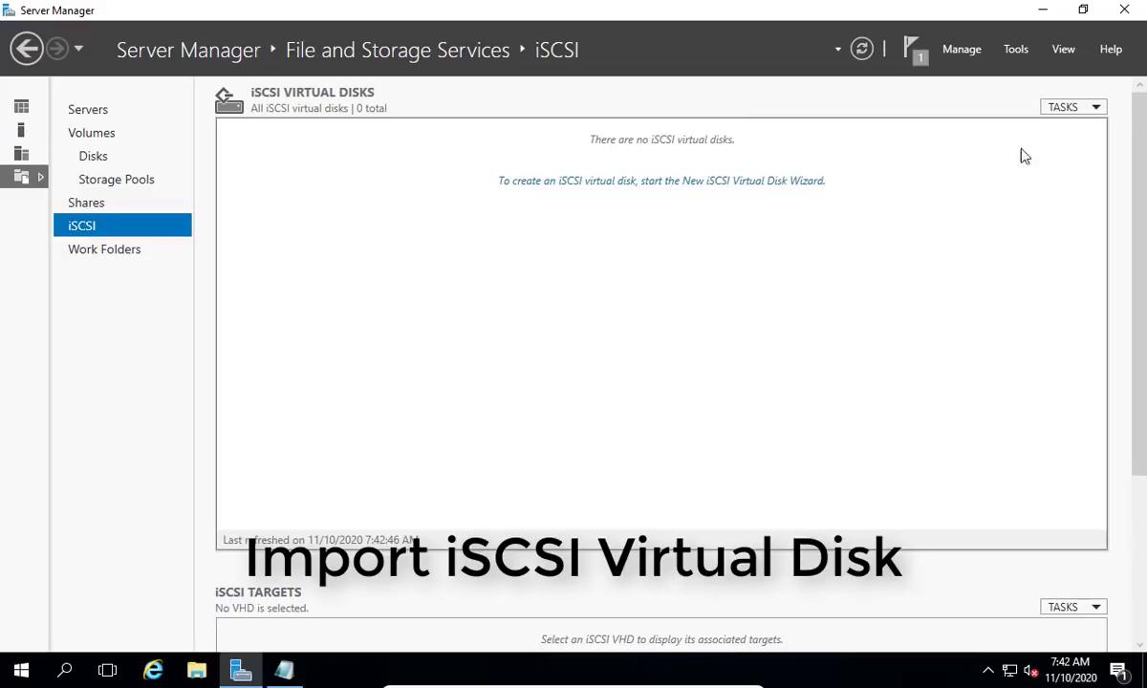
click(1085, 108)
click(1017, 150)
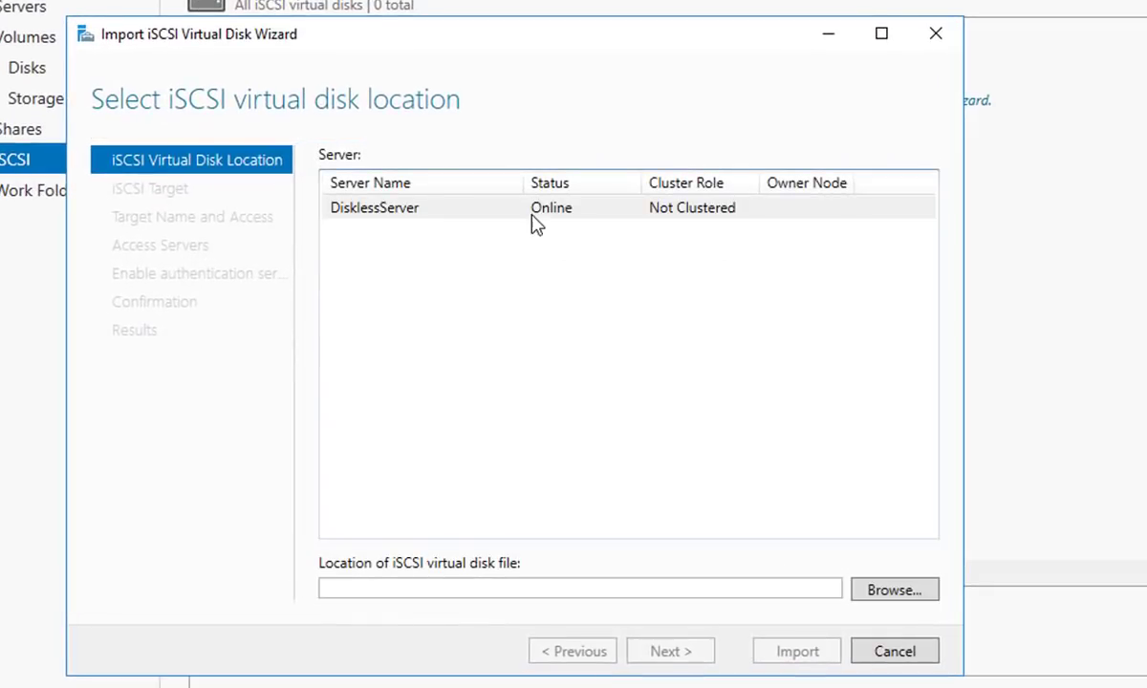
Choose DisklessServer as the server and C:\iSCSIVirtualDisks\Win10.vhdx as the iSCSI virtual disk file to import.
click(488, 207)
click(892, 593)
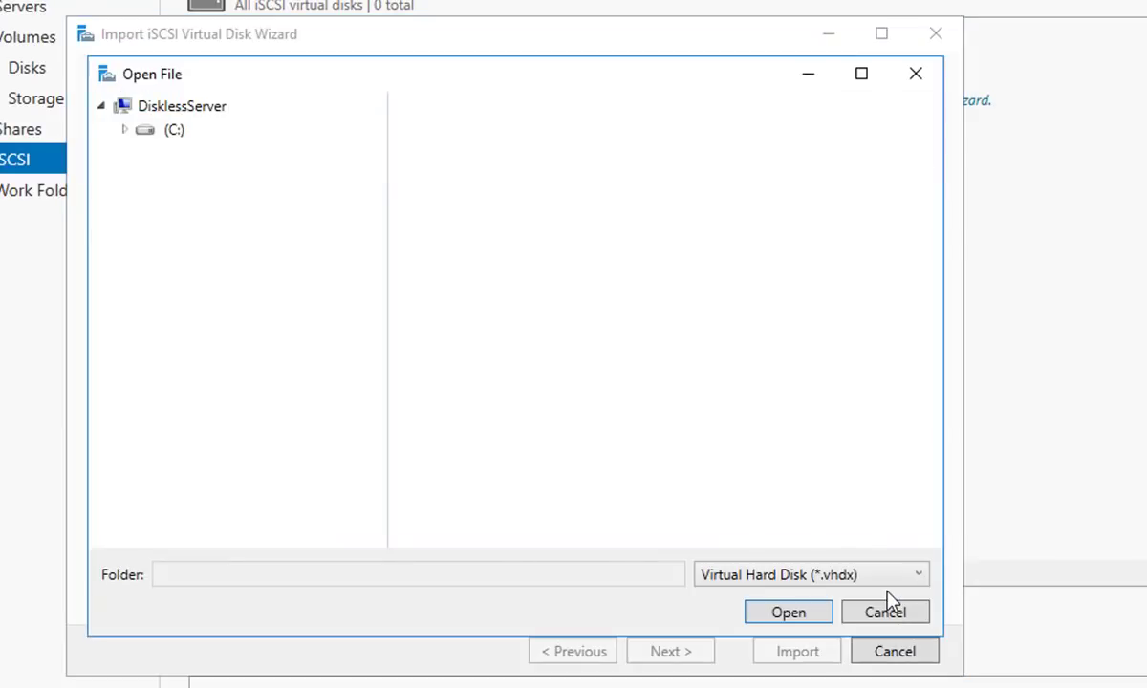
click(169, 132)
double_click(486, 114)
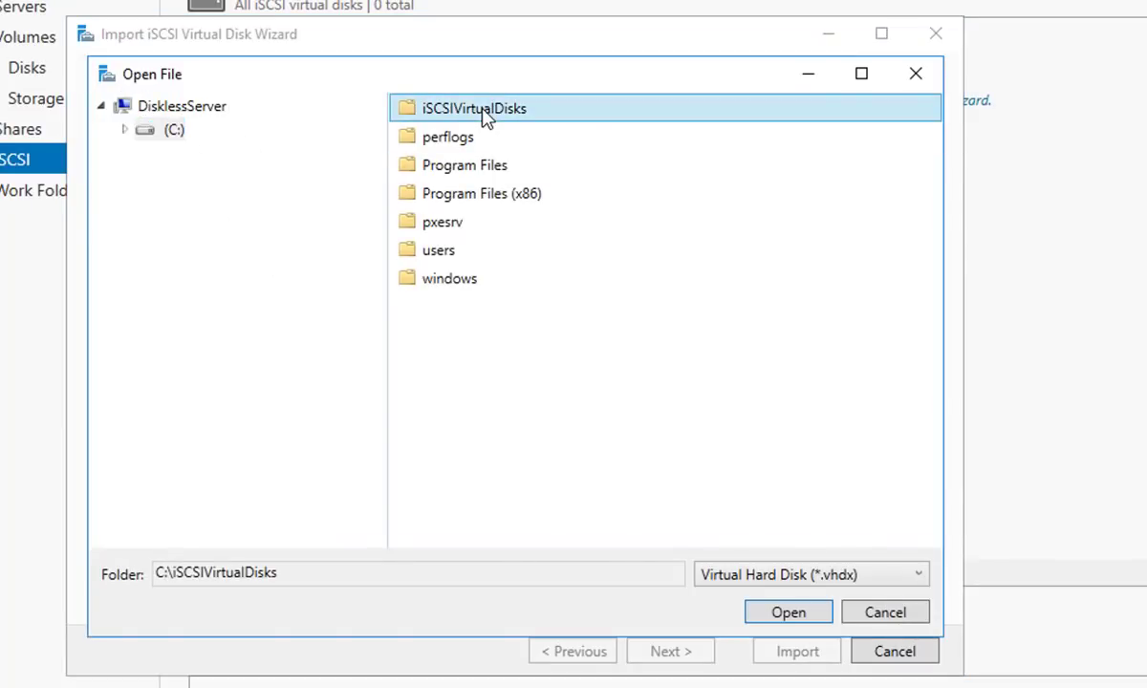
click(462, 117)
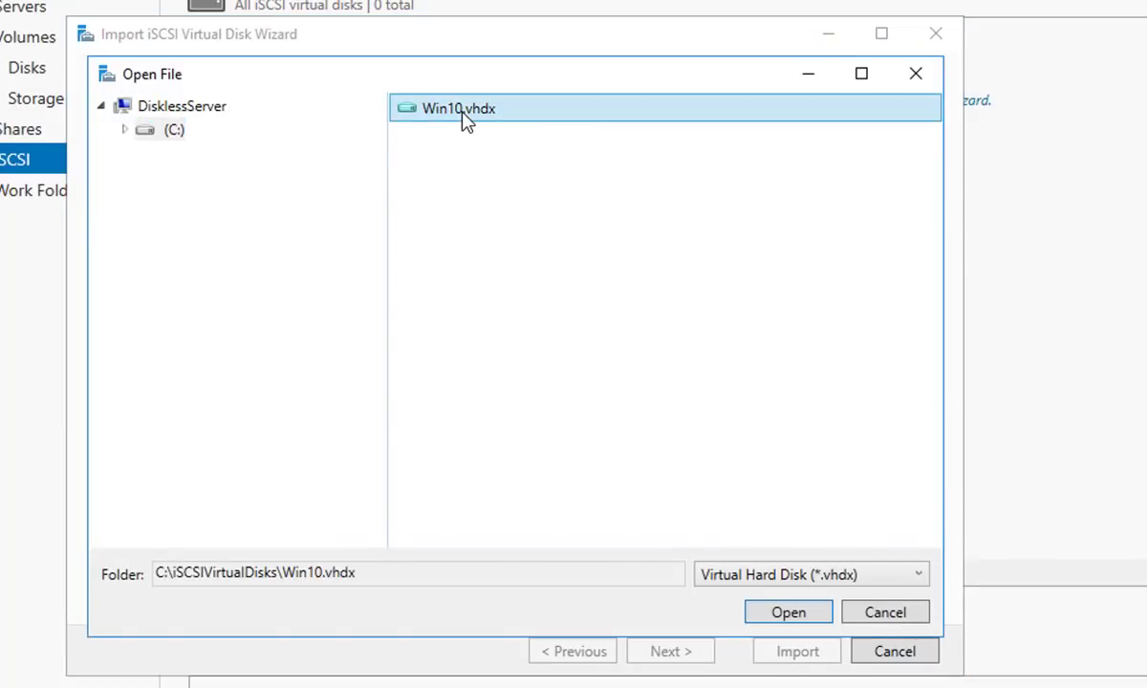
click(786, 612)
click(690, 654)
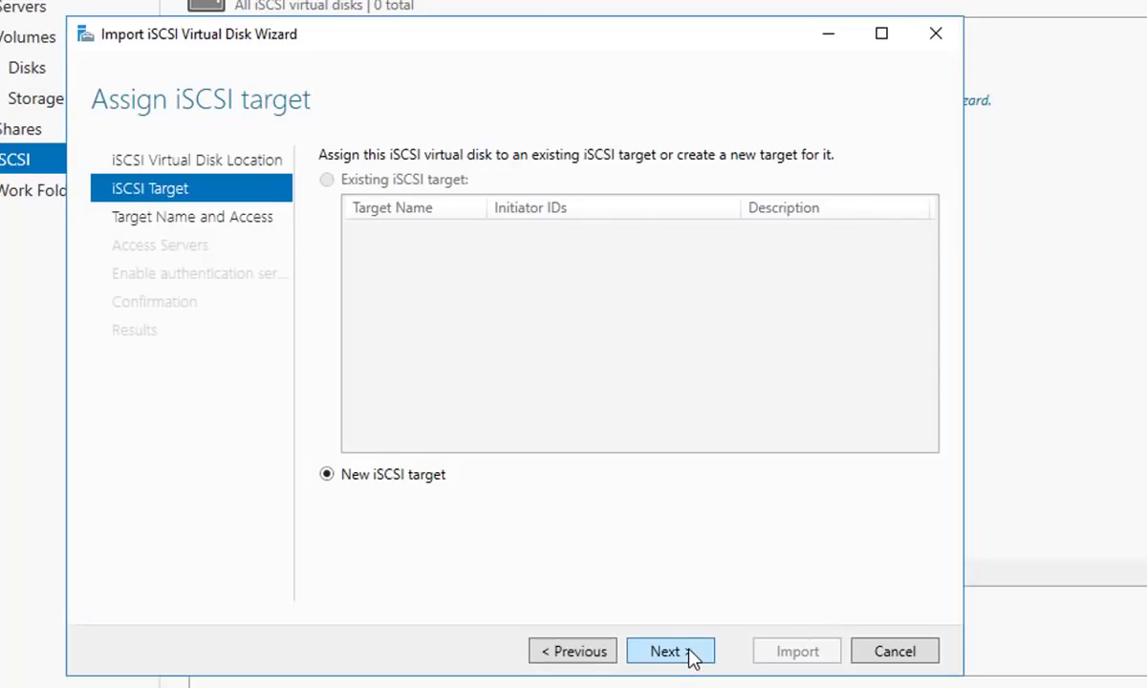
Assign the imported disk to a new iSCSI target named Win10, without a description.
click(692, 654)
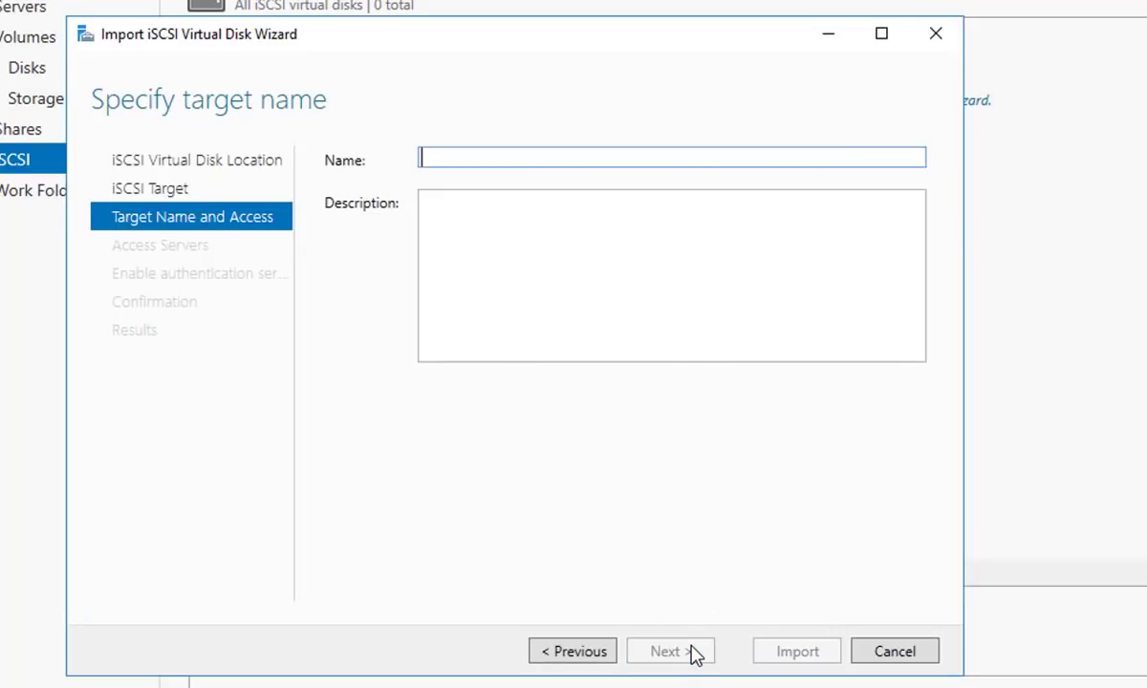
text(Win10)
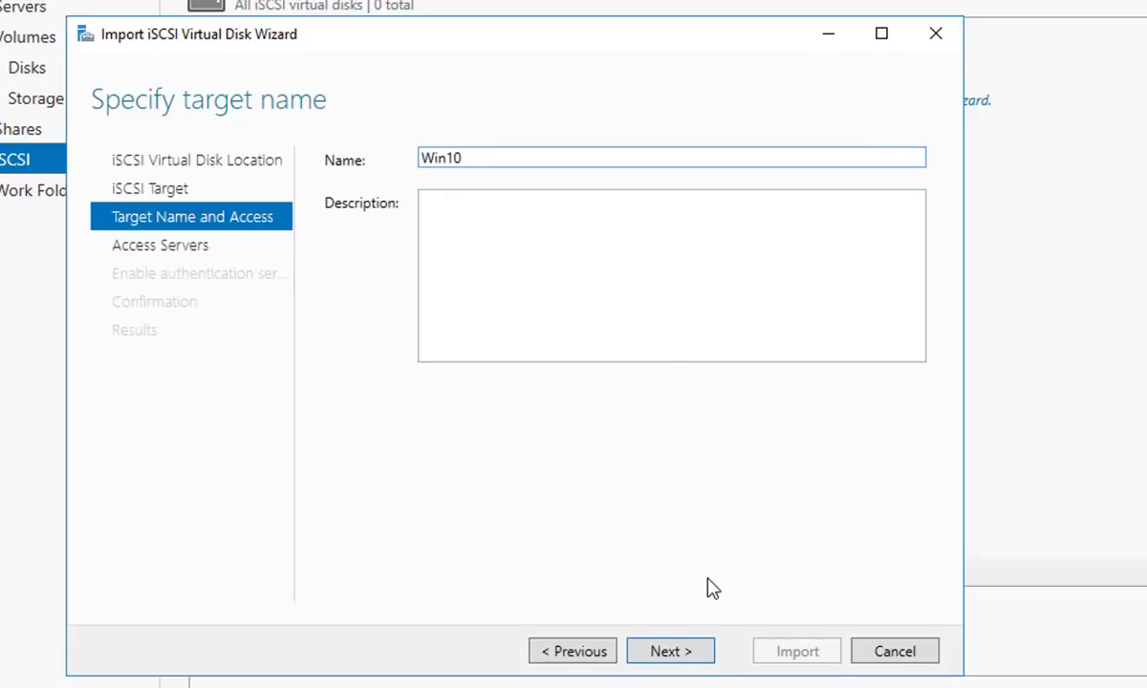
click(683, 654)
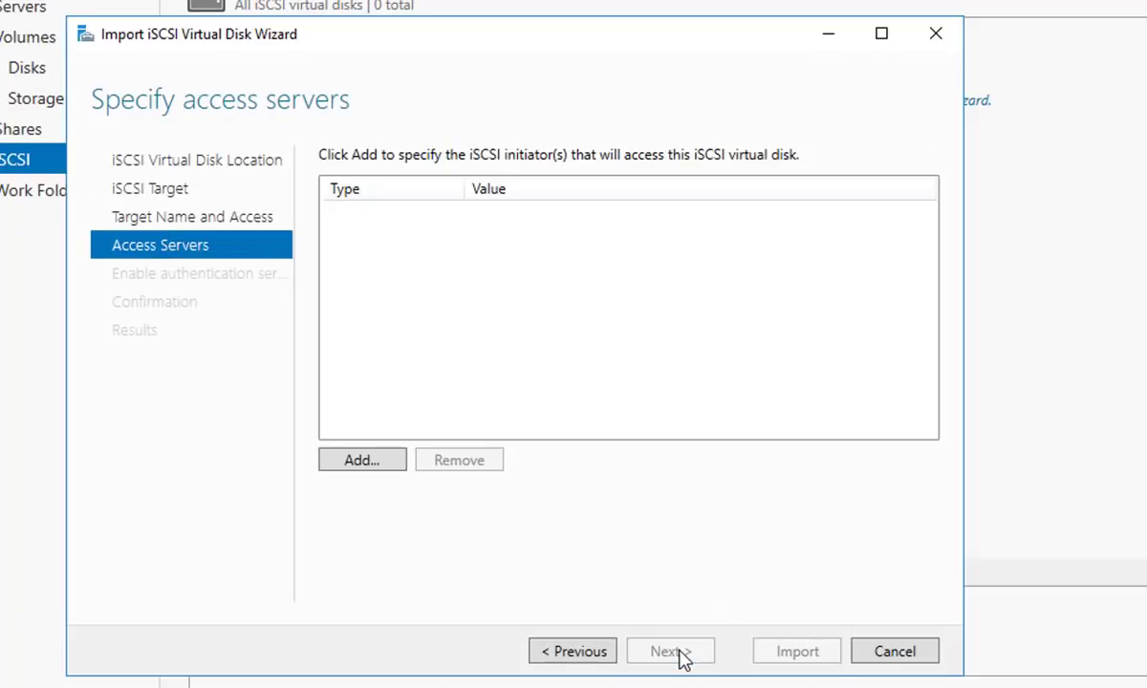
Add the client's MAC address 20-47-47-73-FD-AE as an initiator allowed to access the iSCSI virtual disk.
click(359, 460)
click(66, 373)
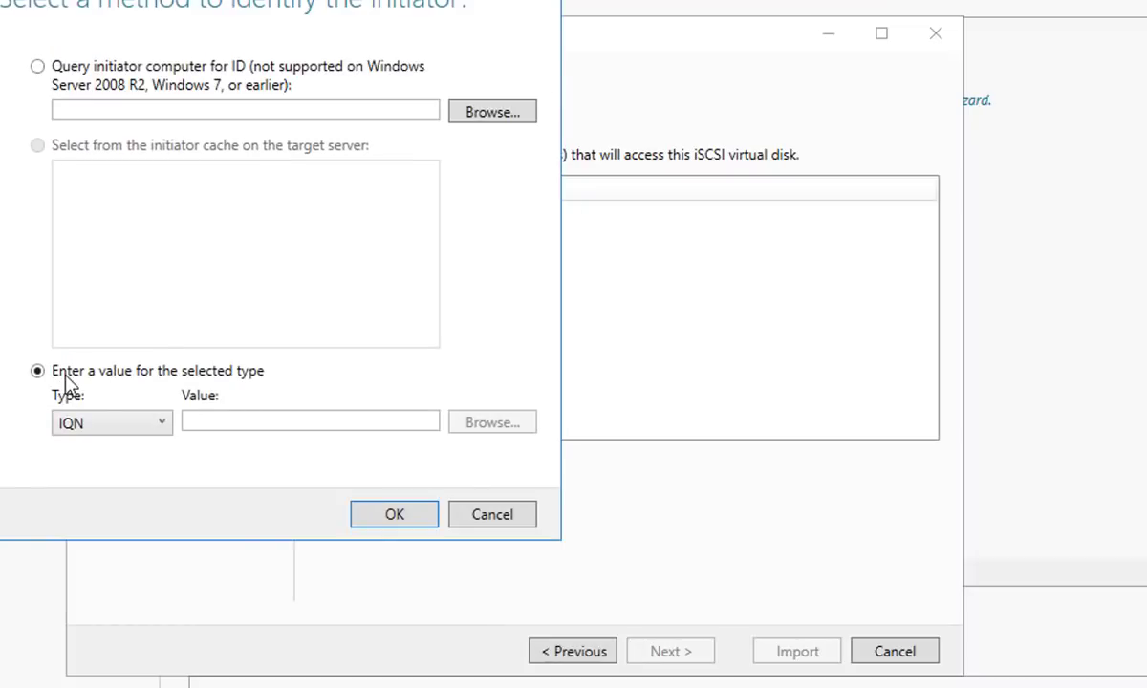
click(146, 435)
click(98, 520)
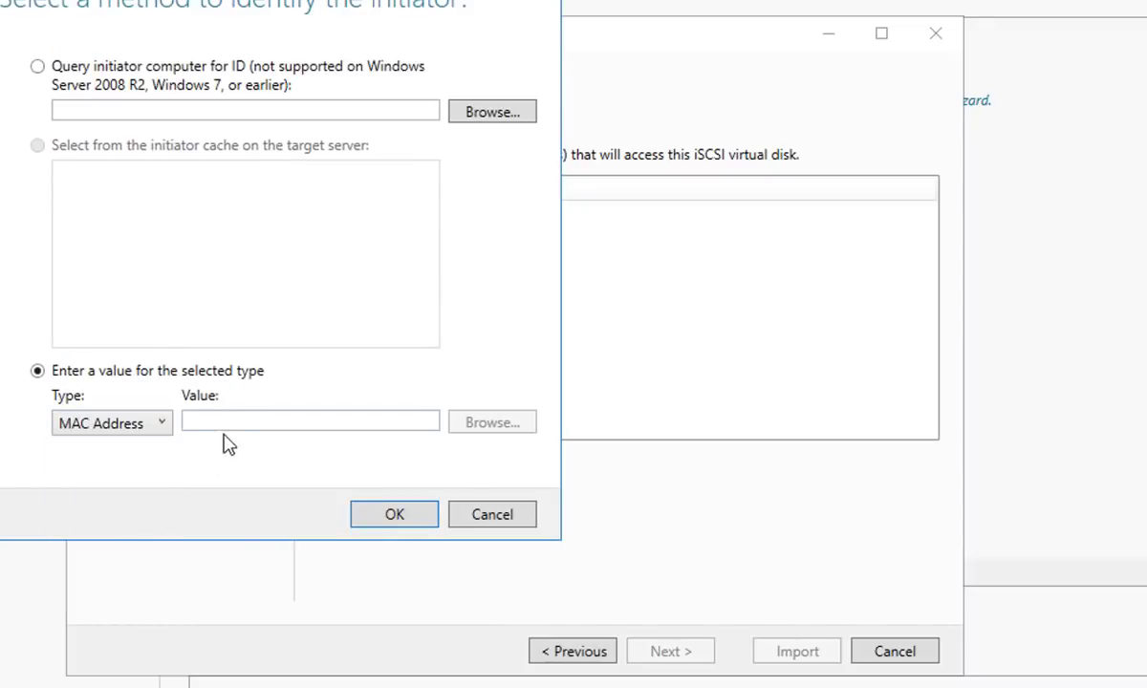
click(286, 421)
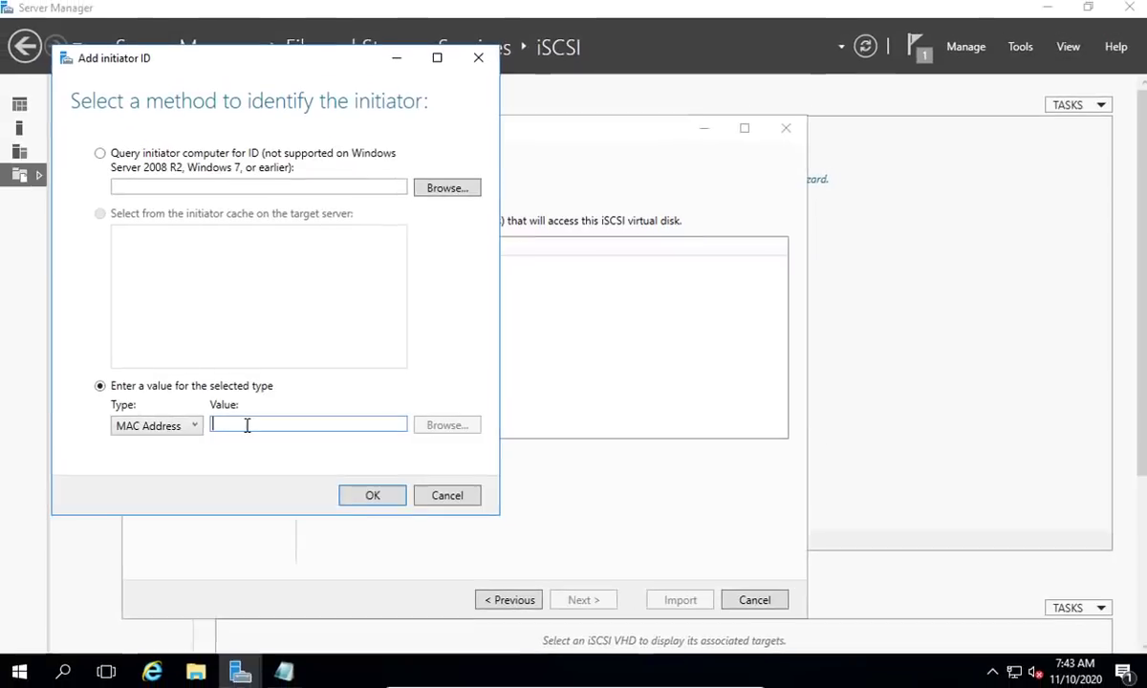
text(20-)
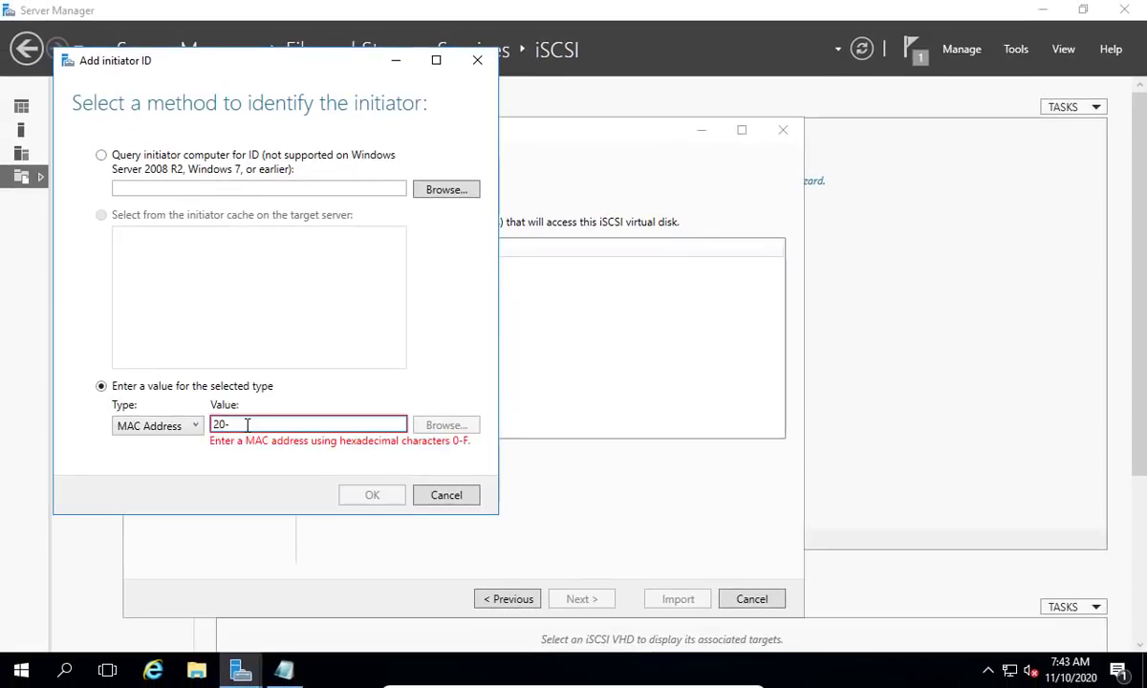
text(47-2)
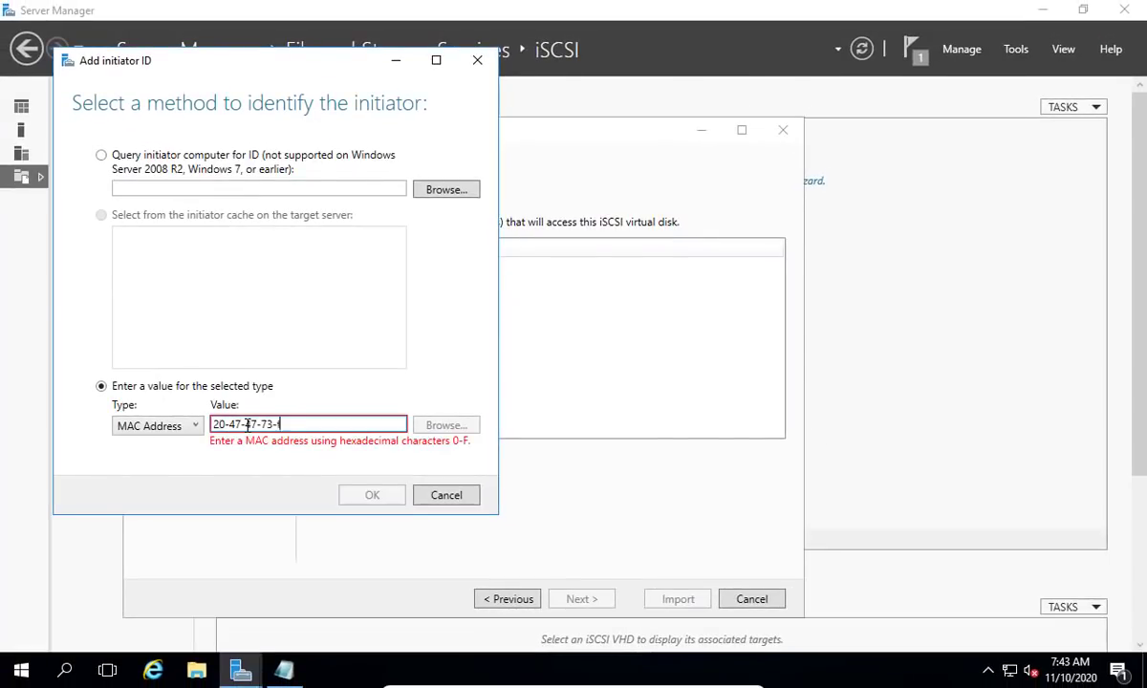
text(7-73-FD-AE)
key(ctrl+a)
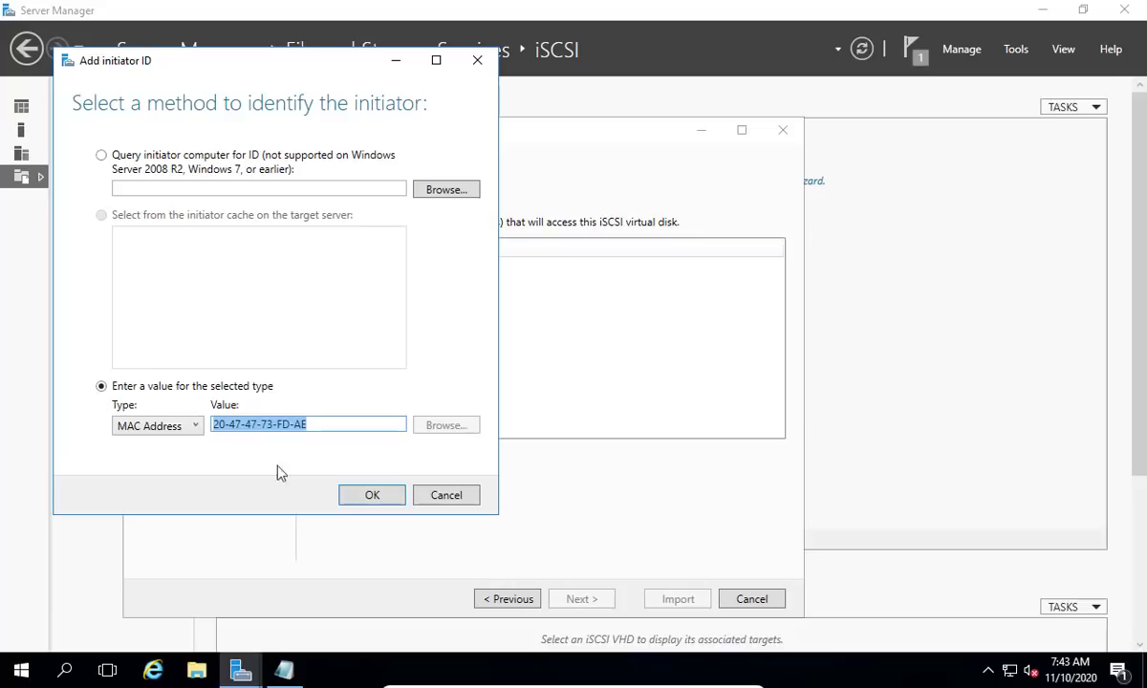
click(371, 496)
click(447, 267)
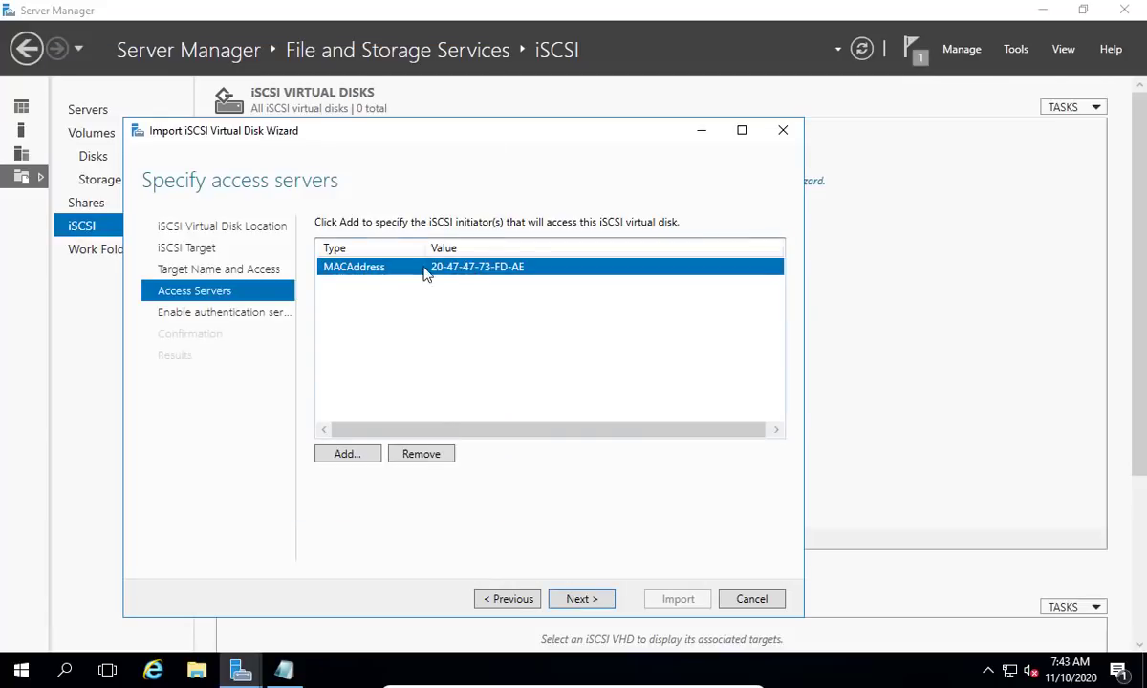
Leave CHAP and reverse CHAP disabled, import the iSCSI virtual disk, and close the wizard.
click(583, 600)
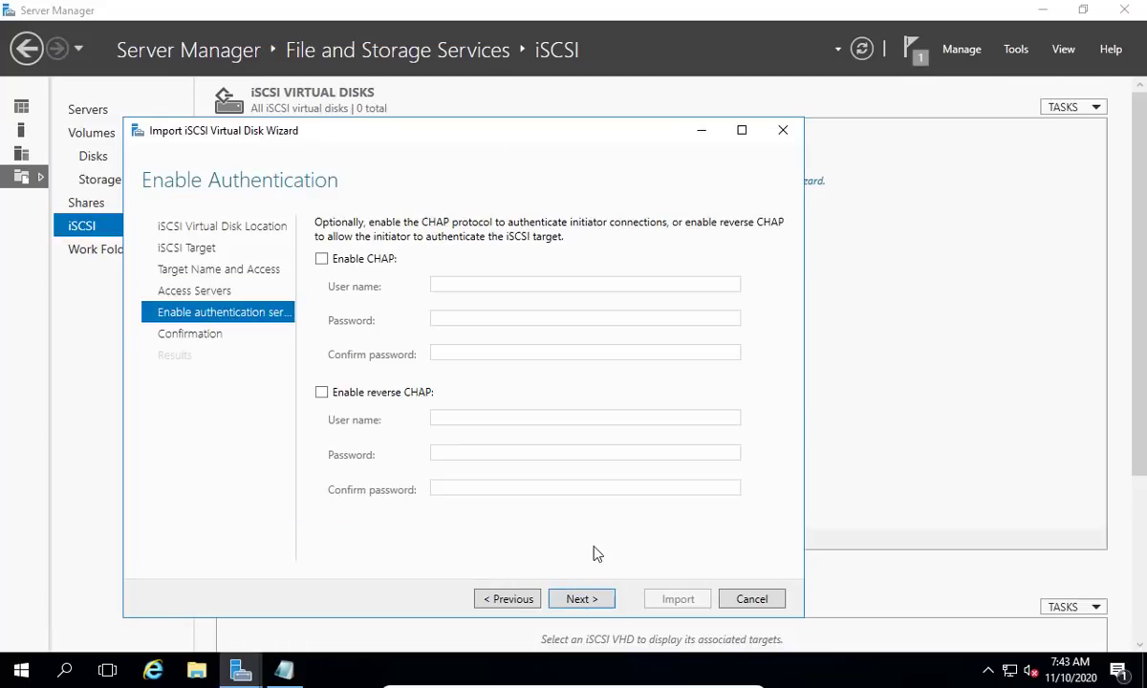
click(585, 602)
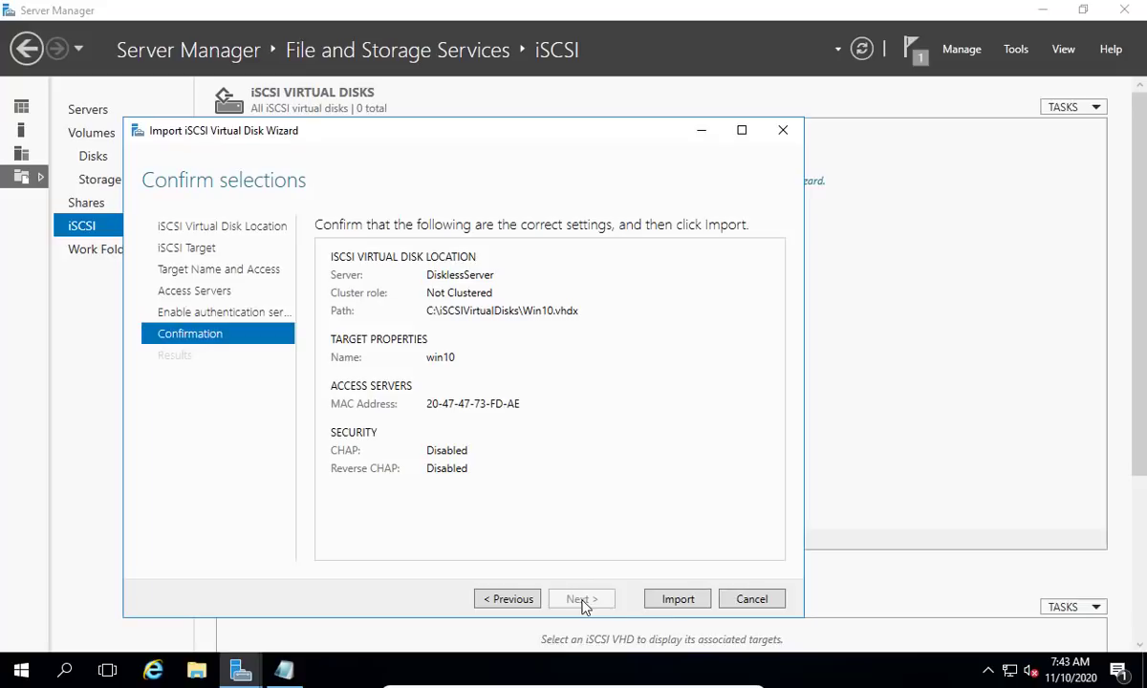
click(678, 600)
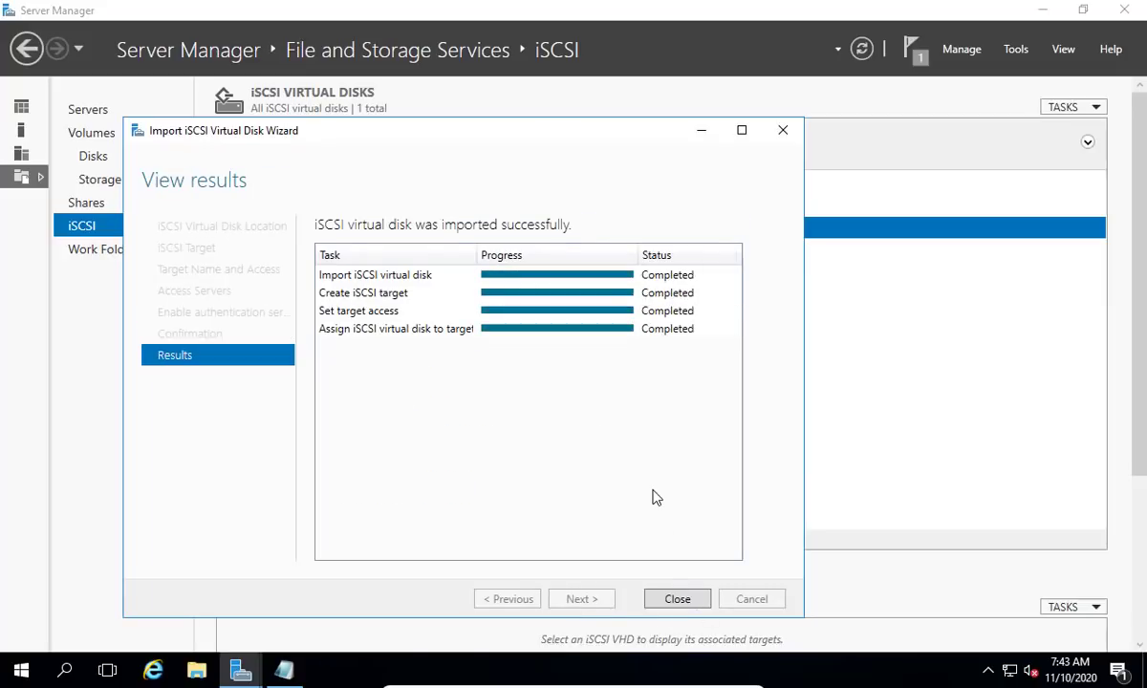
click(679, 601)
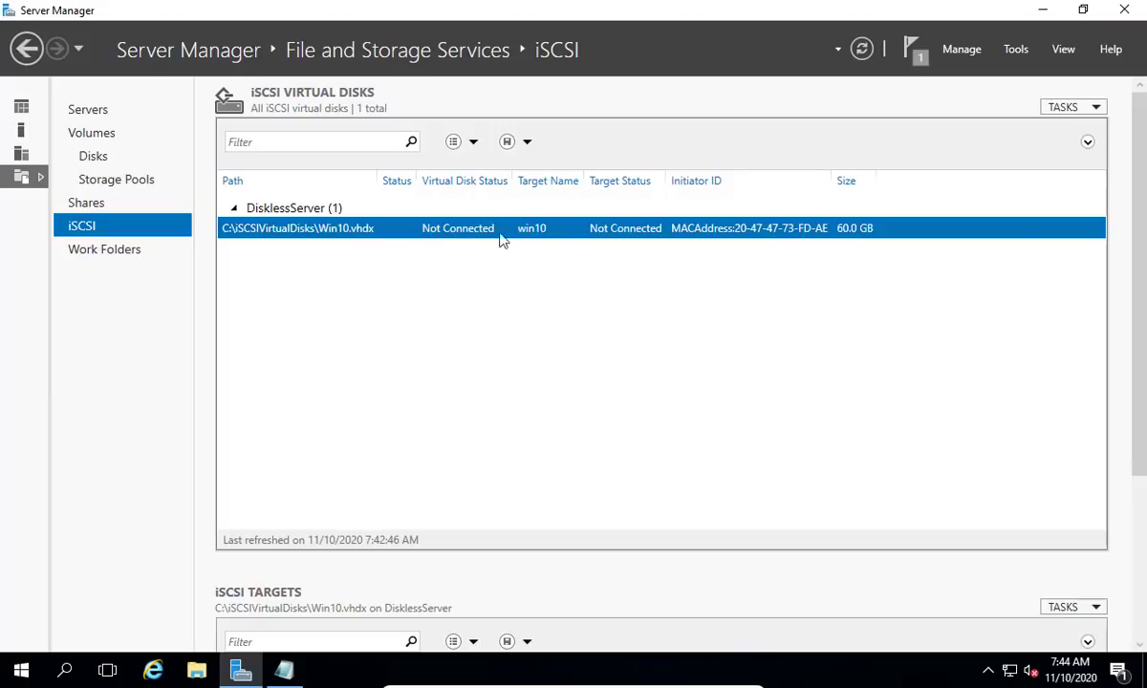
Minimize Server Manager and copy the Tiny PXE Server download link from step 9 of the Diskless notes in Notepad.
click(1043, 10)
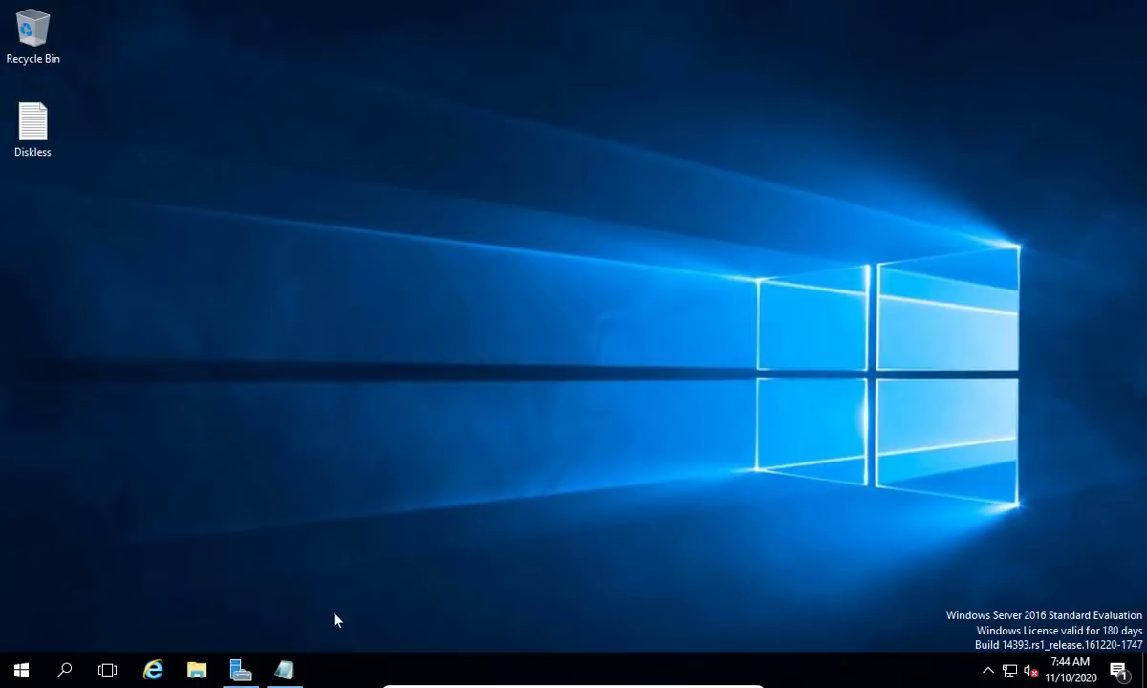
click(283, 670)
drag(8, 466, 81, 494)
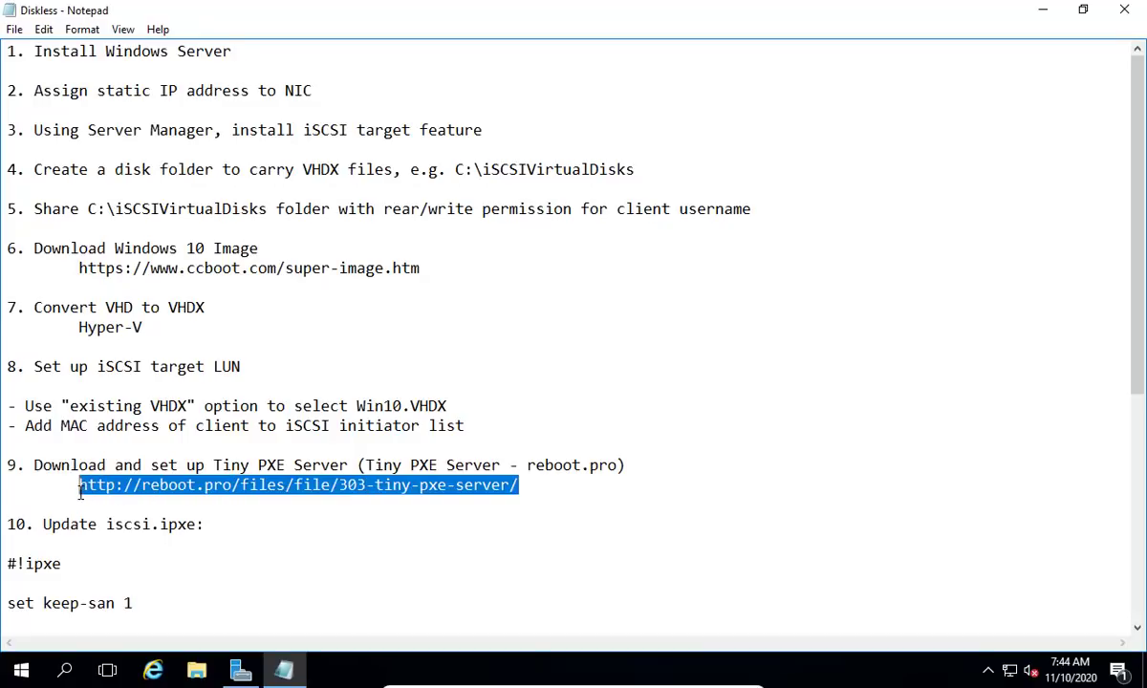
right_click(125, 485)
click(208, 298)
click(544, 483)
click(1042, 9)
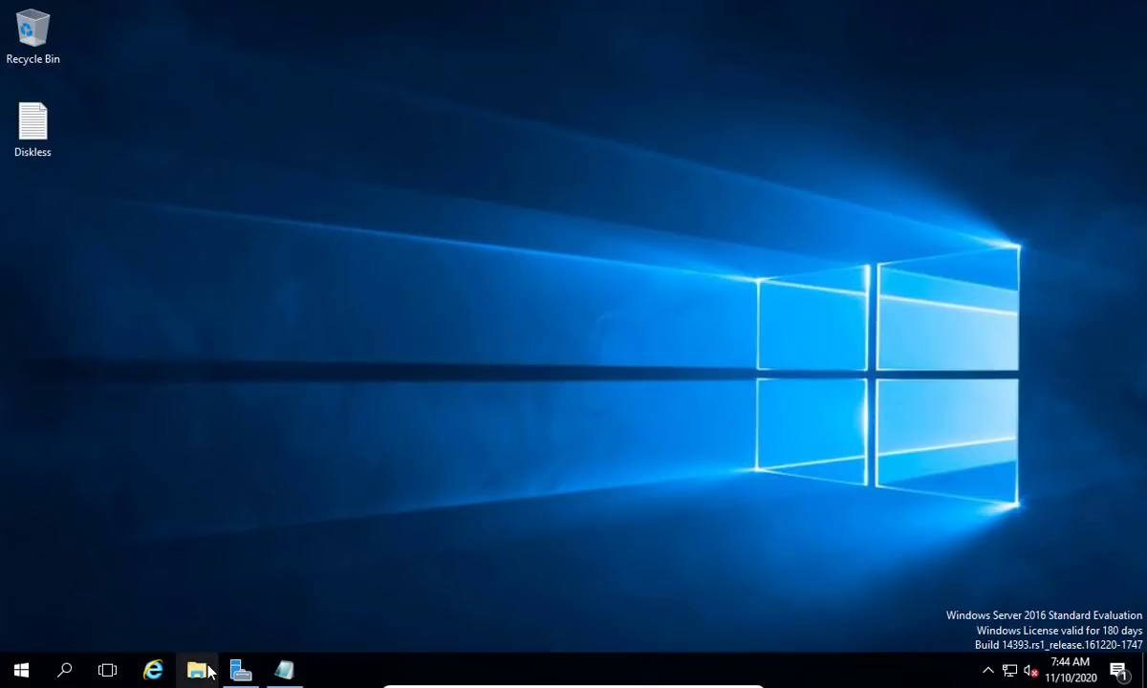
Check the Tiny PXE Server files in the C:\pxesrv folder in File Explorer.
click(196, 670)
click(46, 225)
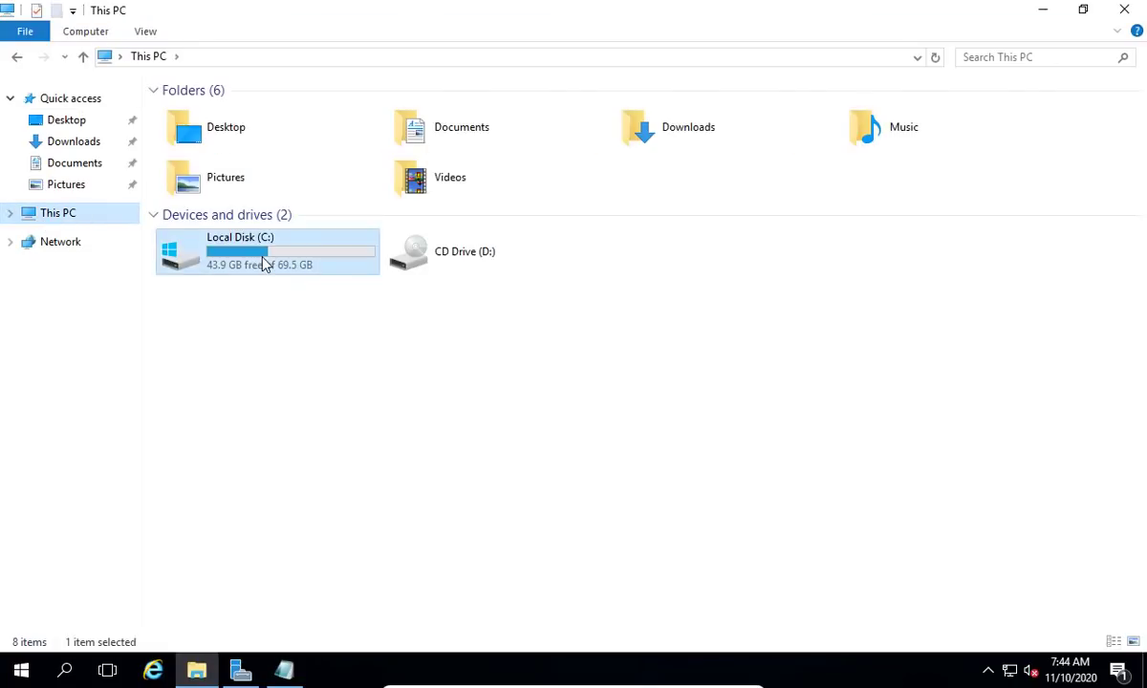
double_click(264, 264)
double_click(199, 194)
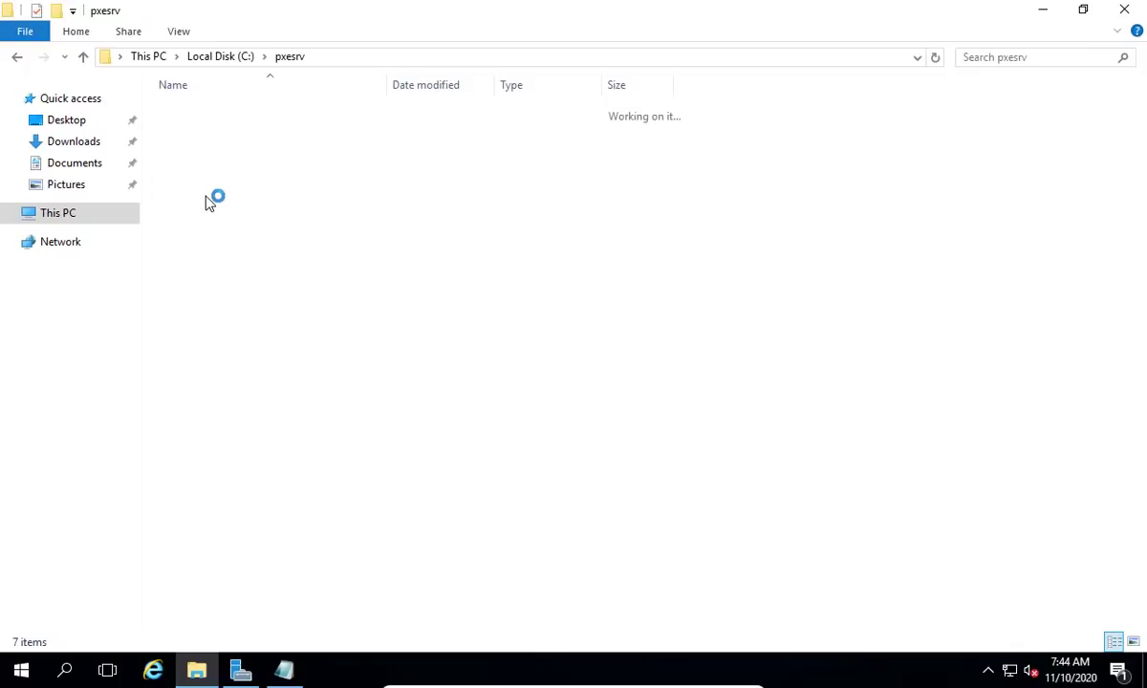
drag(171, 475, 294, 69)
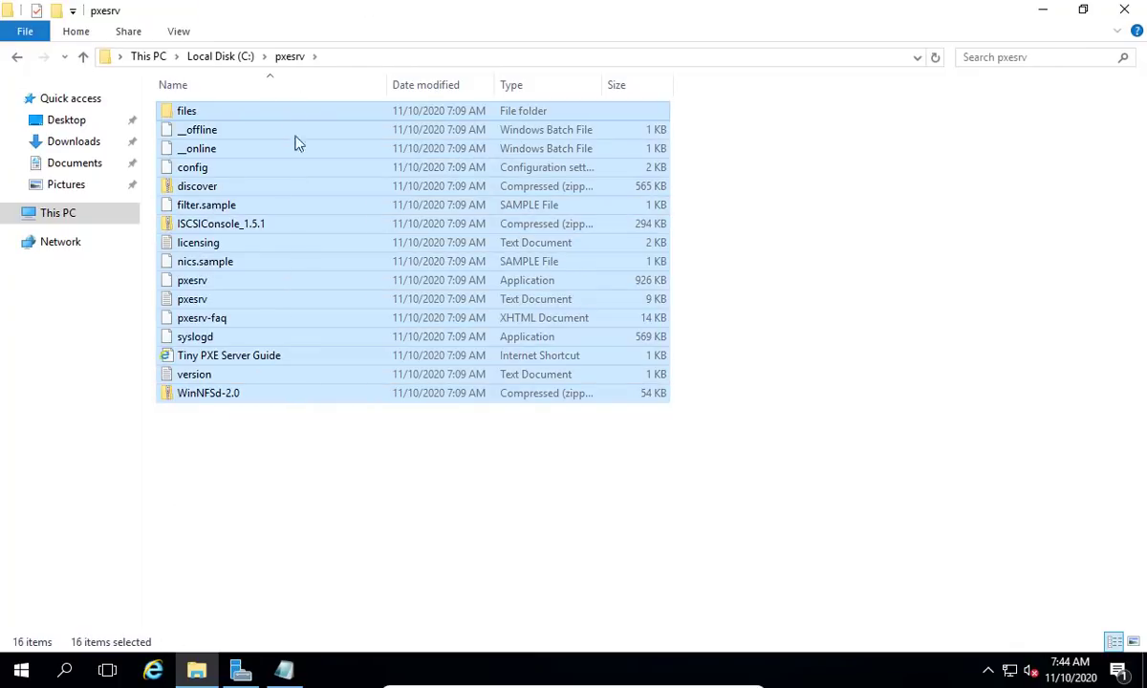
click(258, 432)
click(1042, 8)
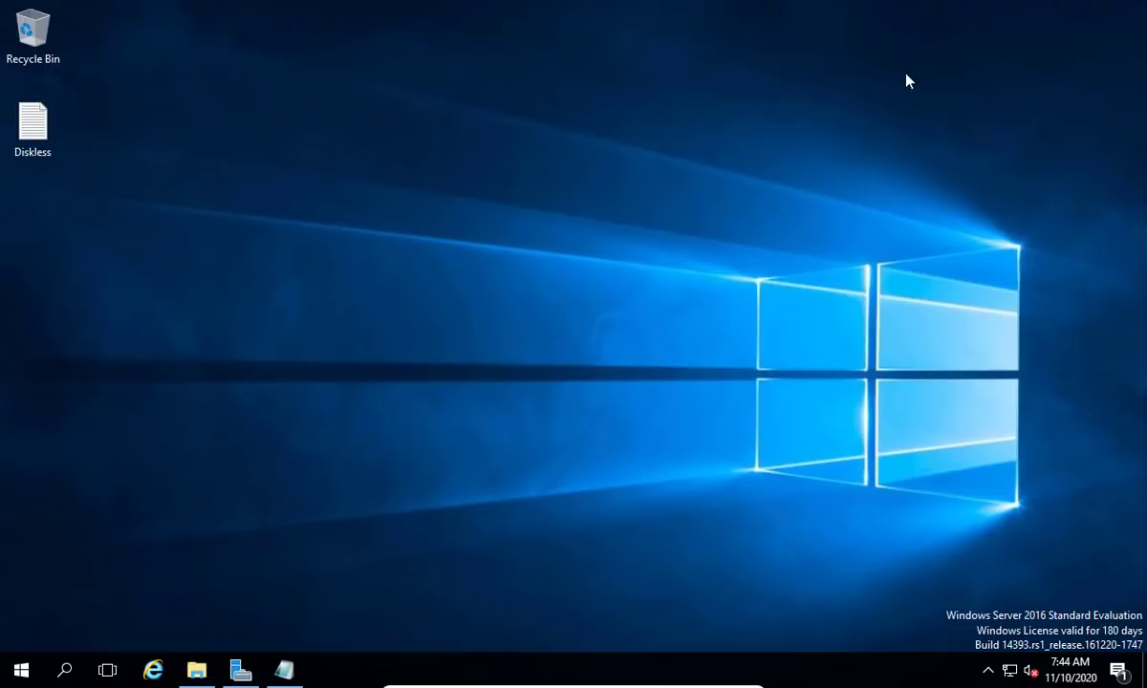
Review step 10 in the Diskless notes, on the script lines for updating iscsi.ipxe.
click(285, 670)
drag(1138, 294, 1137, 438)
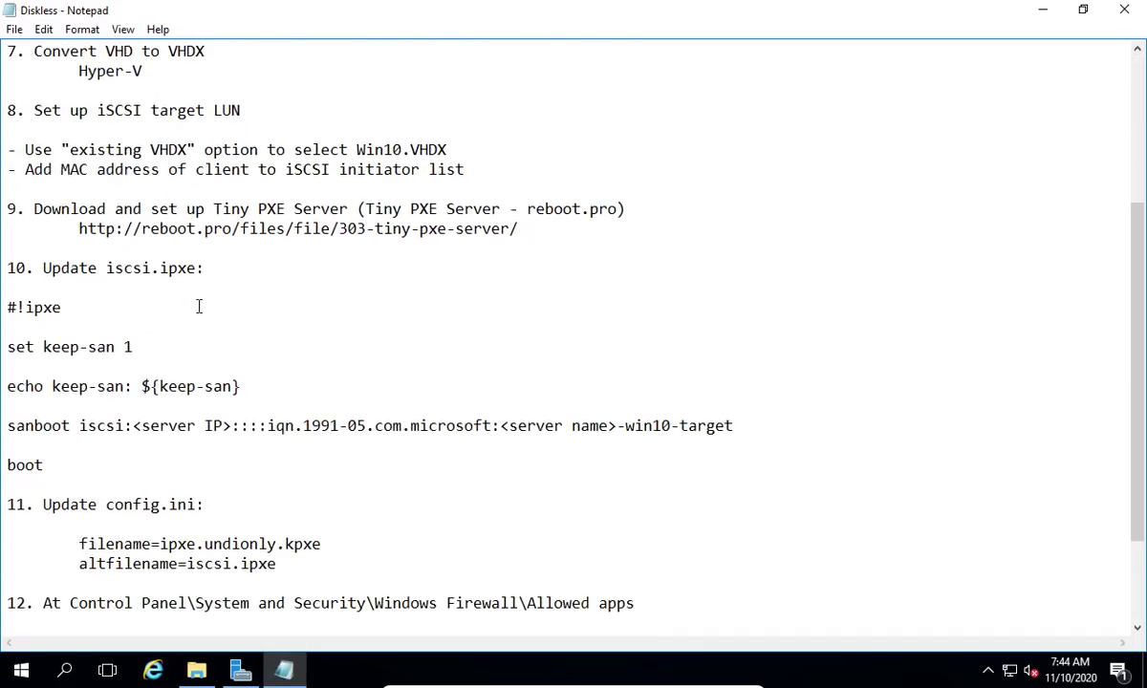
drag(5, 268, 85, 462)
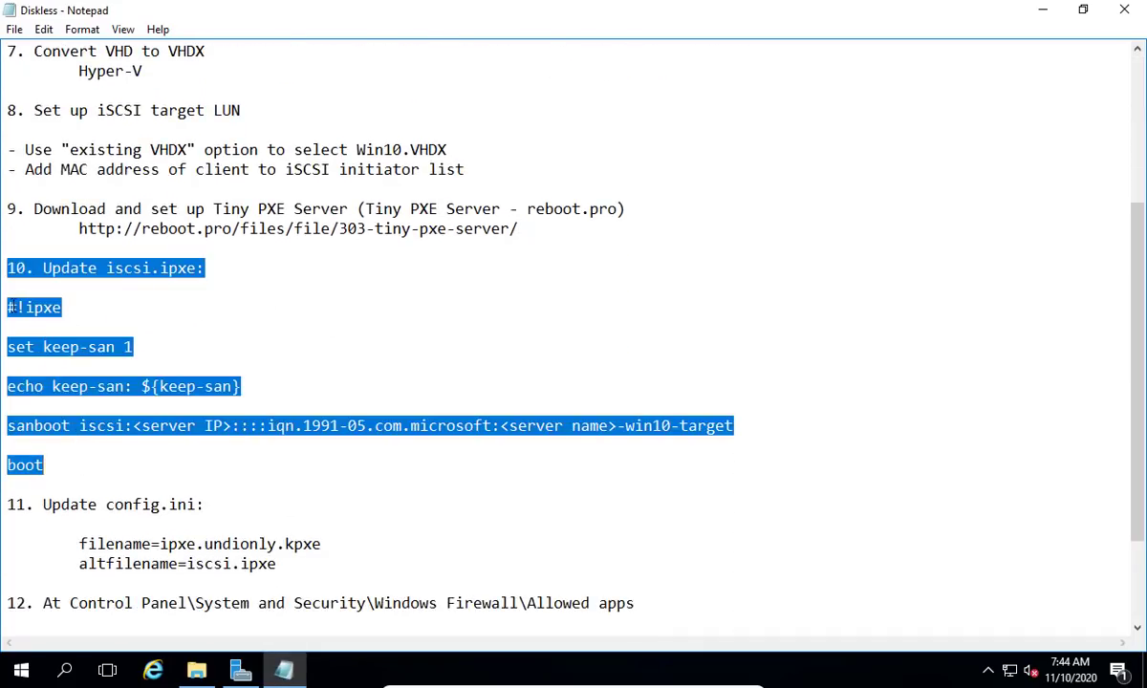
drag(9, 307, 93, 465)
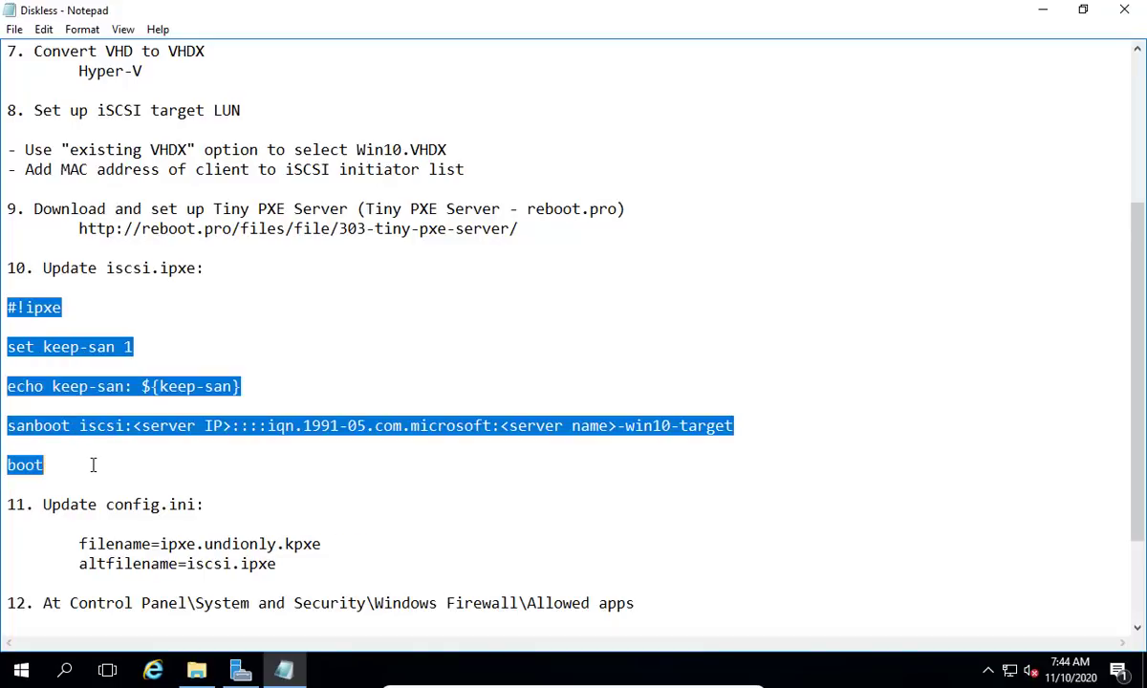
click(1043, 17)
Open iscsi.ipxe from the C:\pxesrv\files folder in Notepad, making Notepad the default app for .ipxe files.
click(196, 670)
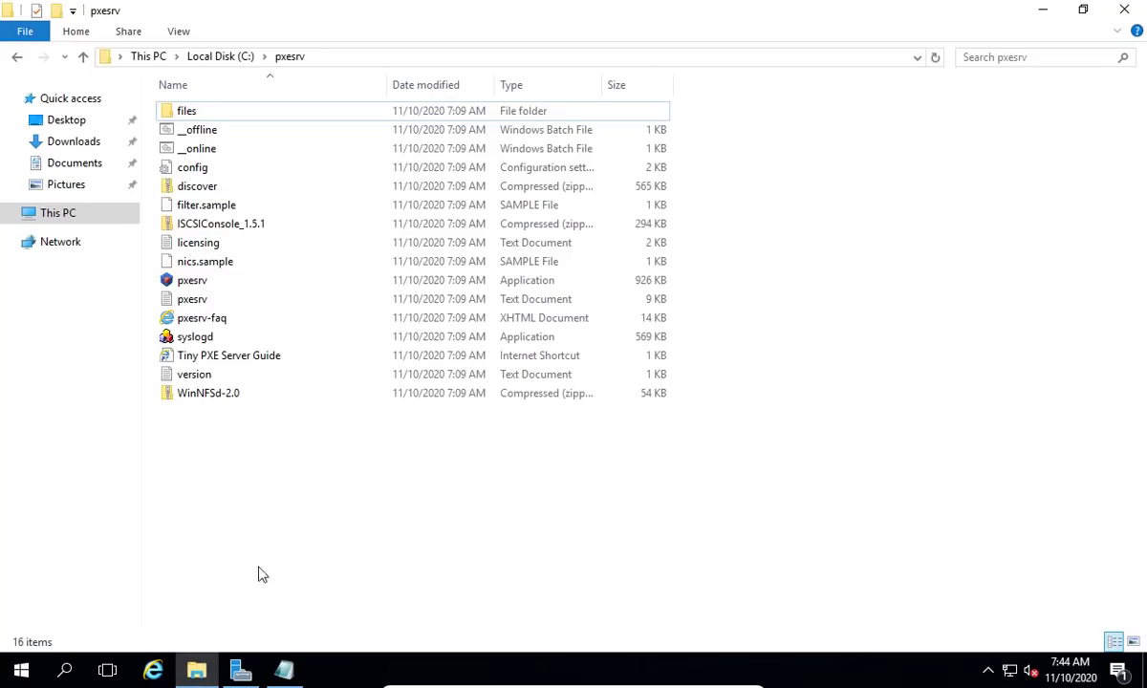
double_click(187, 113)
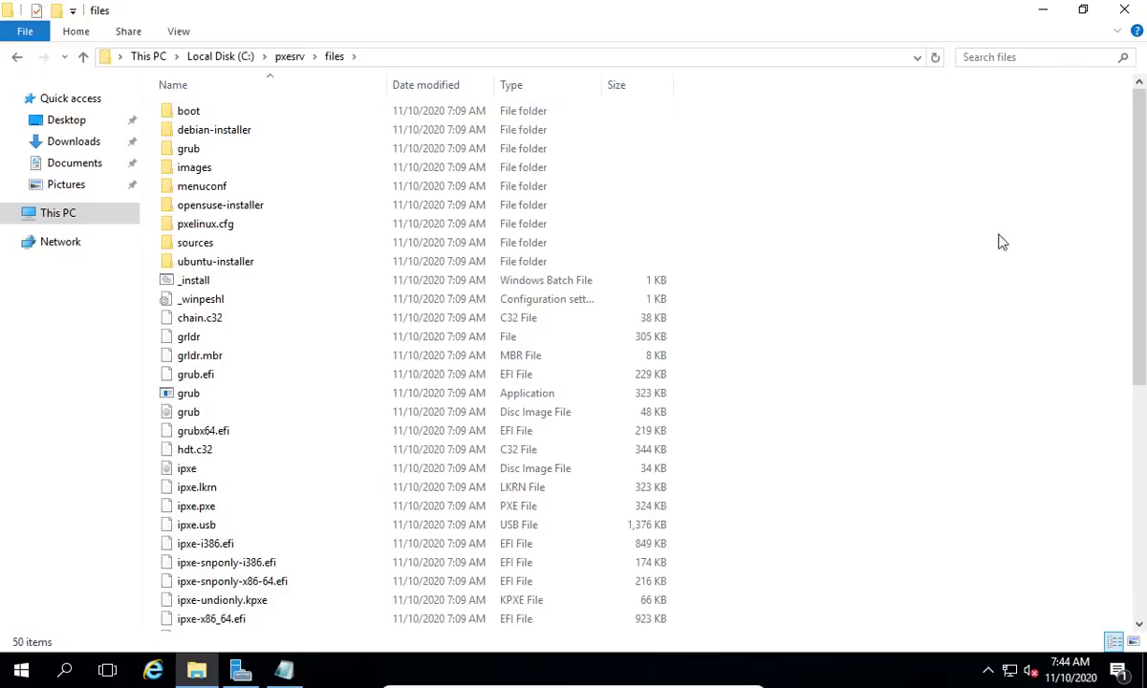
drag(1139, 242, 1131, 456)
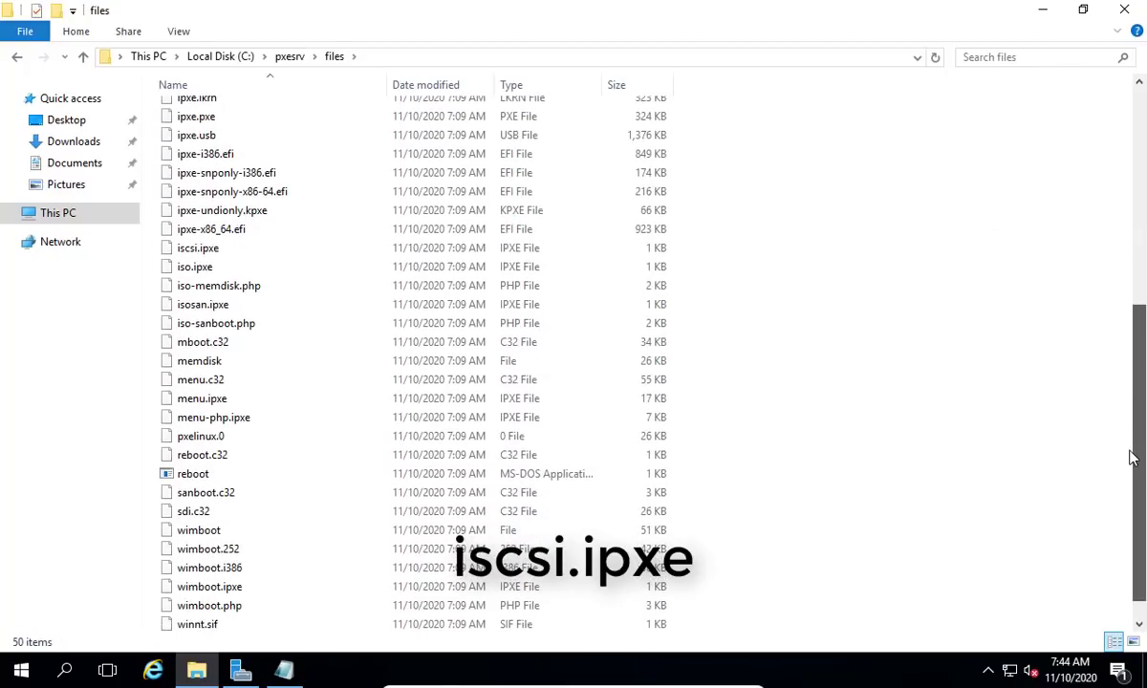
click(191, 254)
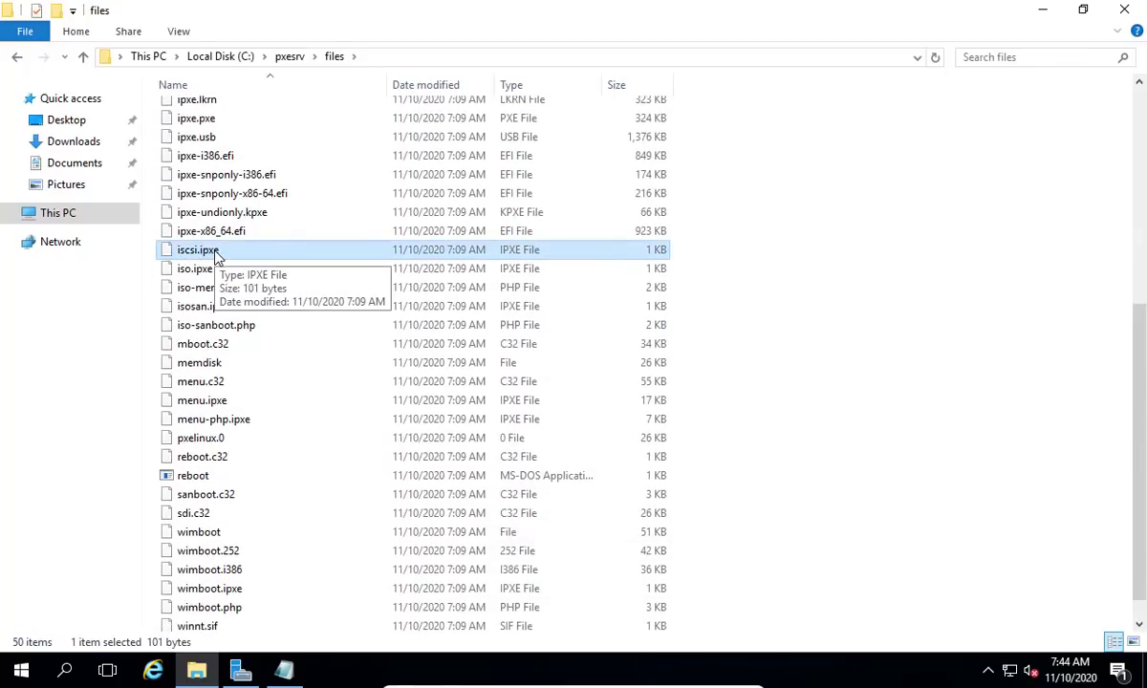
right_click(215, 256)
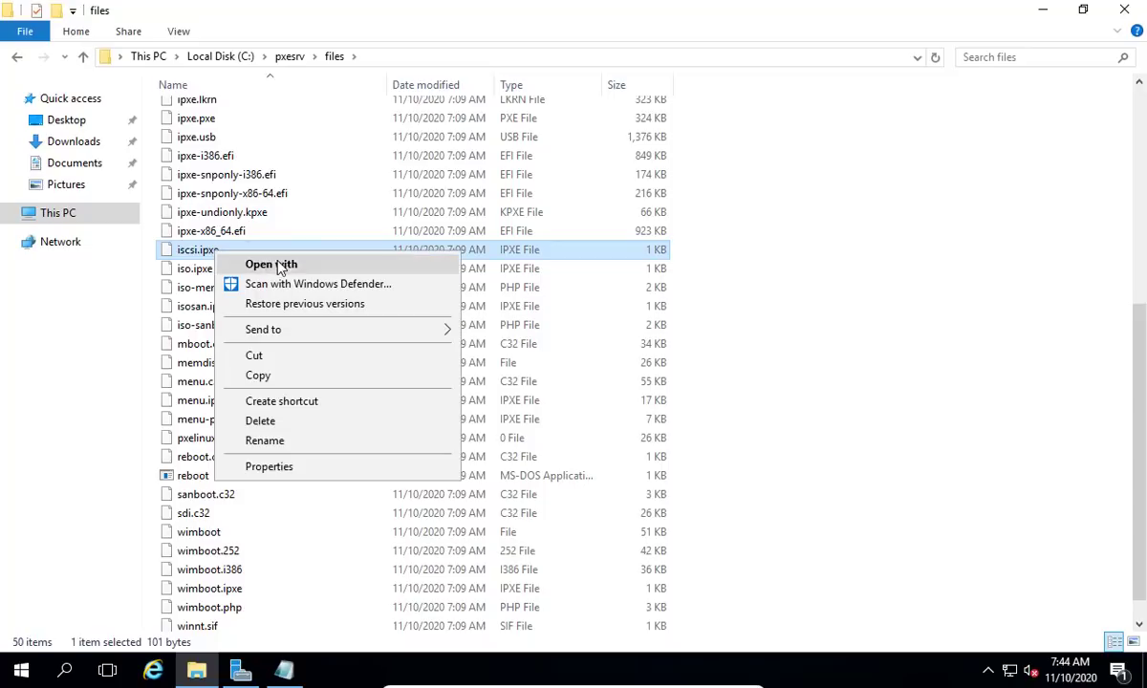
click(277, 263)
click(476, 272)
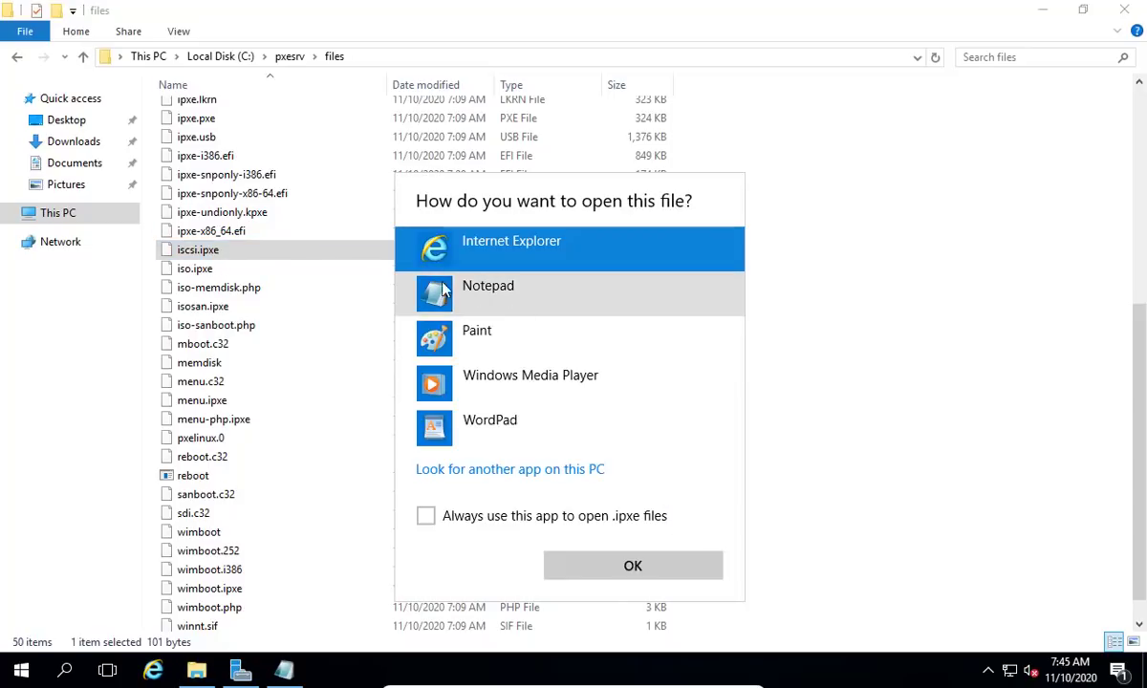
click(486, 295)
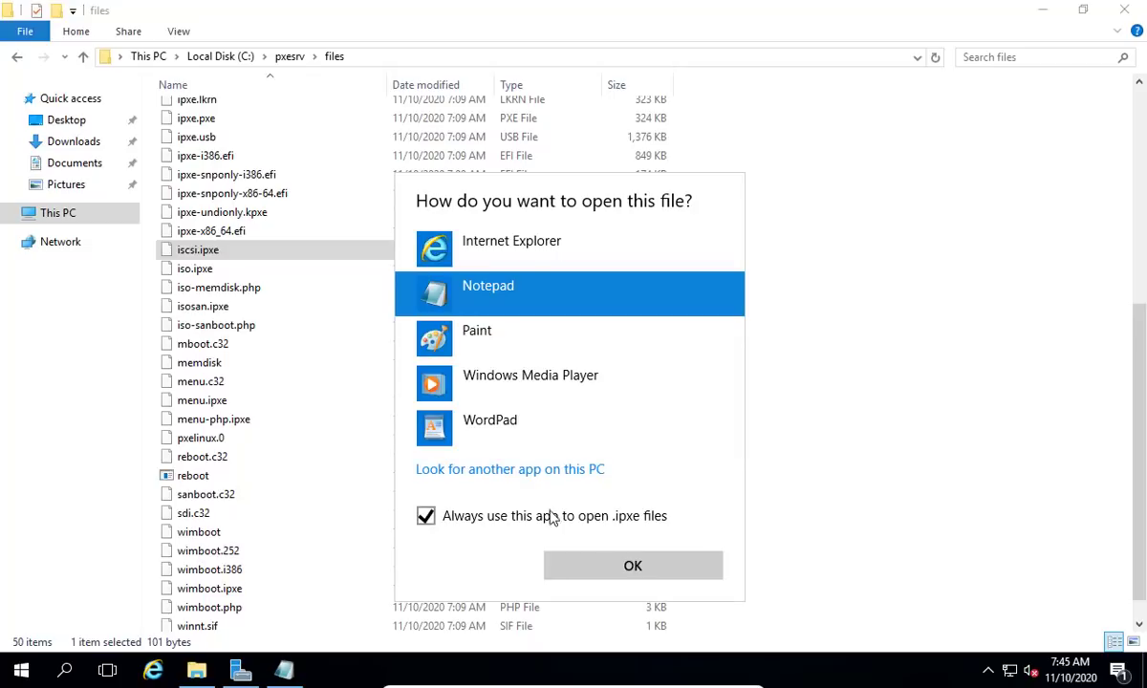
click(631, 566)
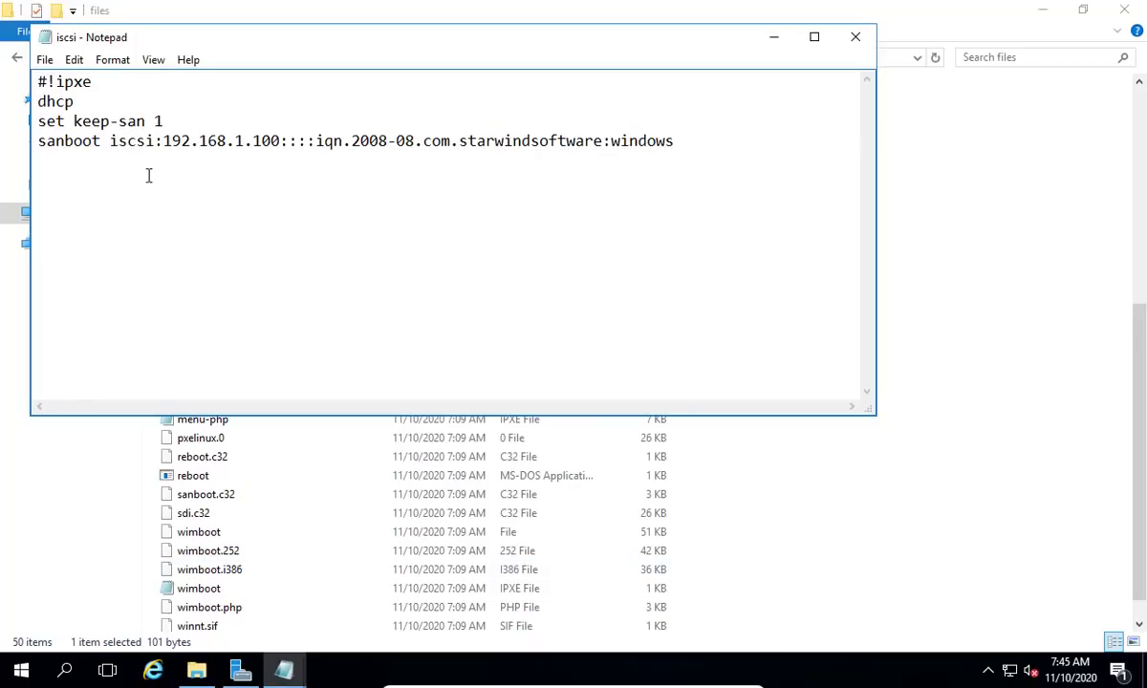
Compare the script lines in iscsi.ipxe with those listed under step 10 of the Diskless notes.
drag(688, 144, 16, 77)
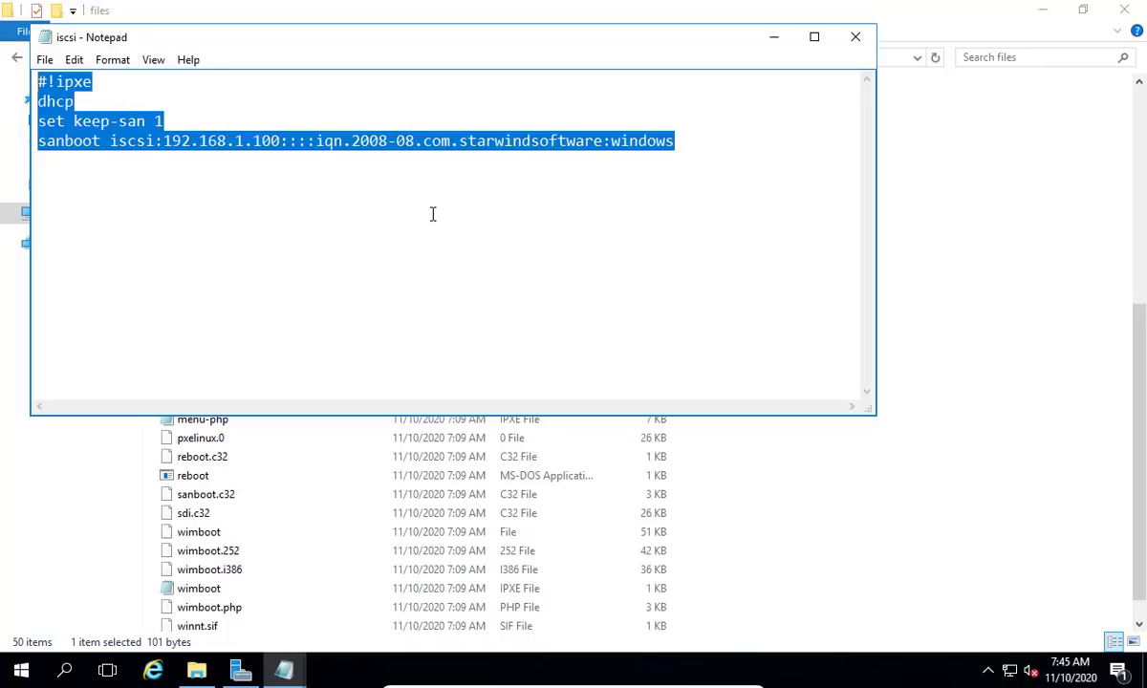
mouse_move(286, 672)
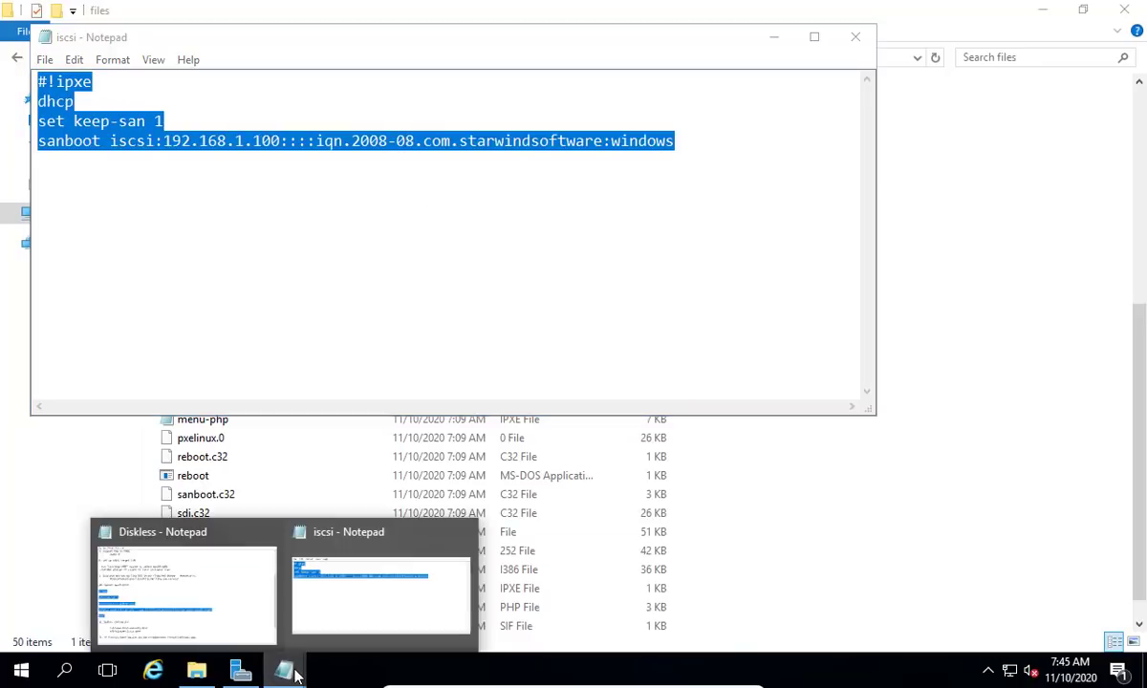
click(217, 615)
click(9, 423)
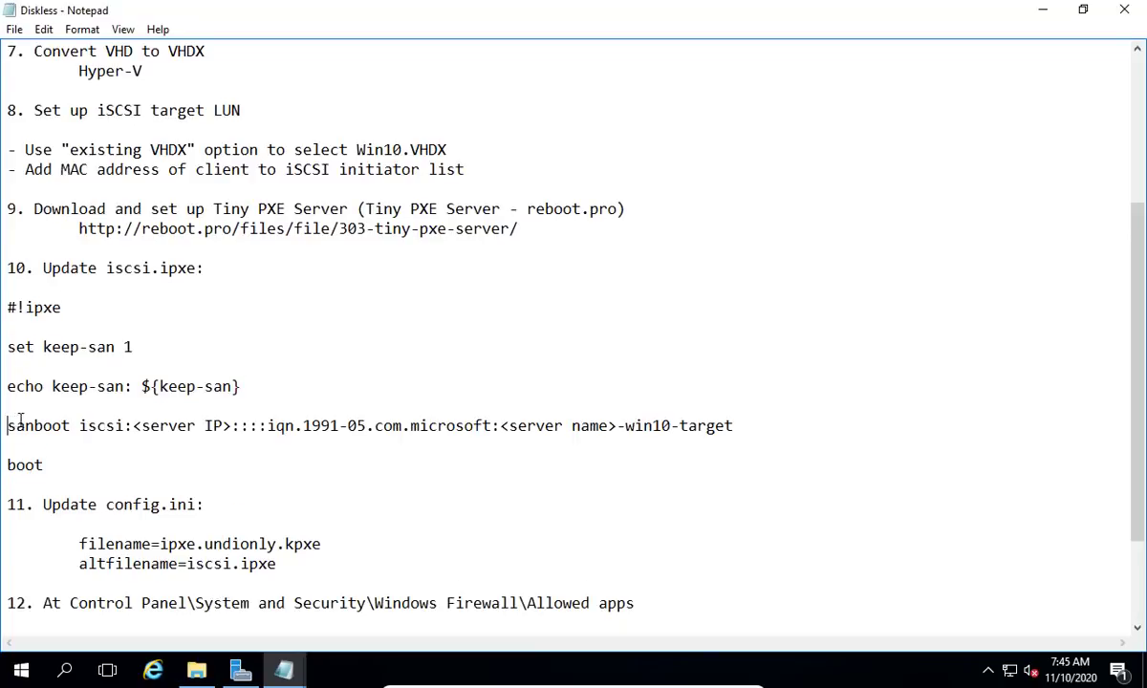
drag(5, 308, 52, 468)
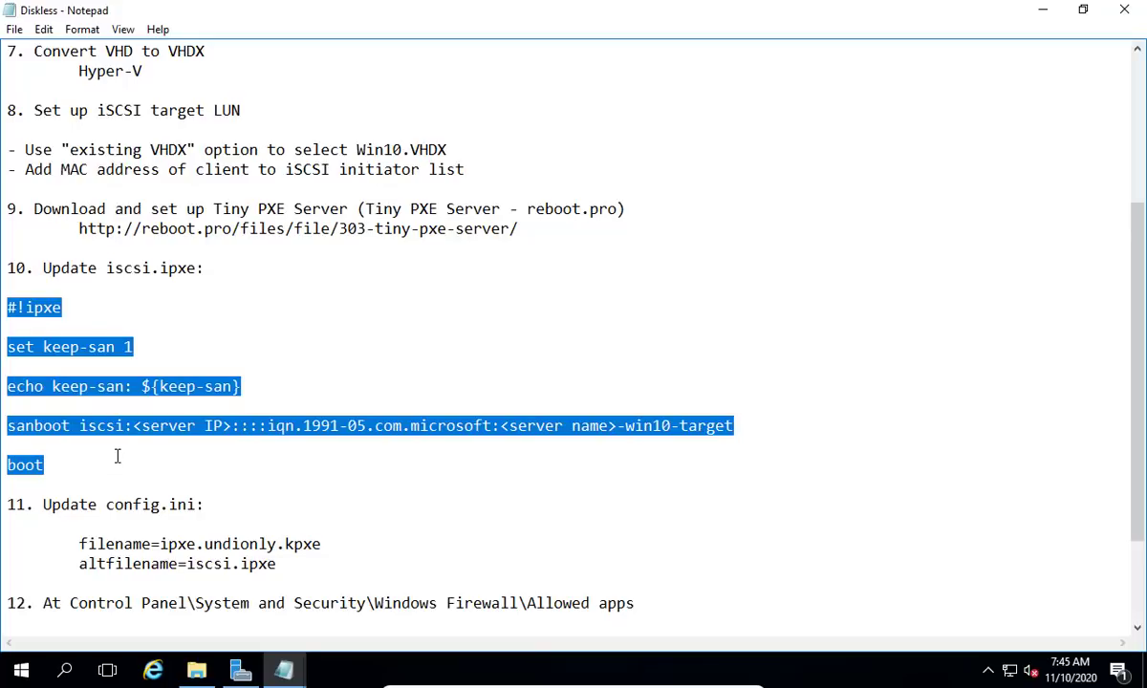
mouse_move(284, 672)
click(298, 611)
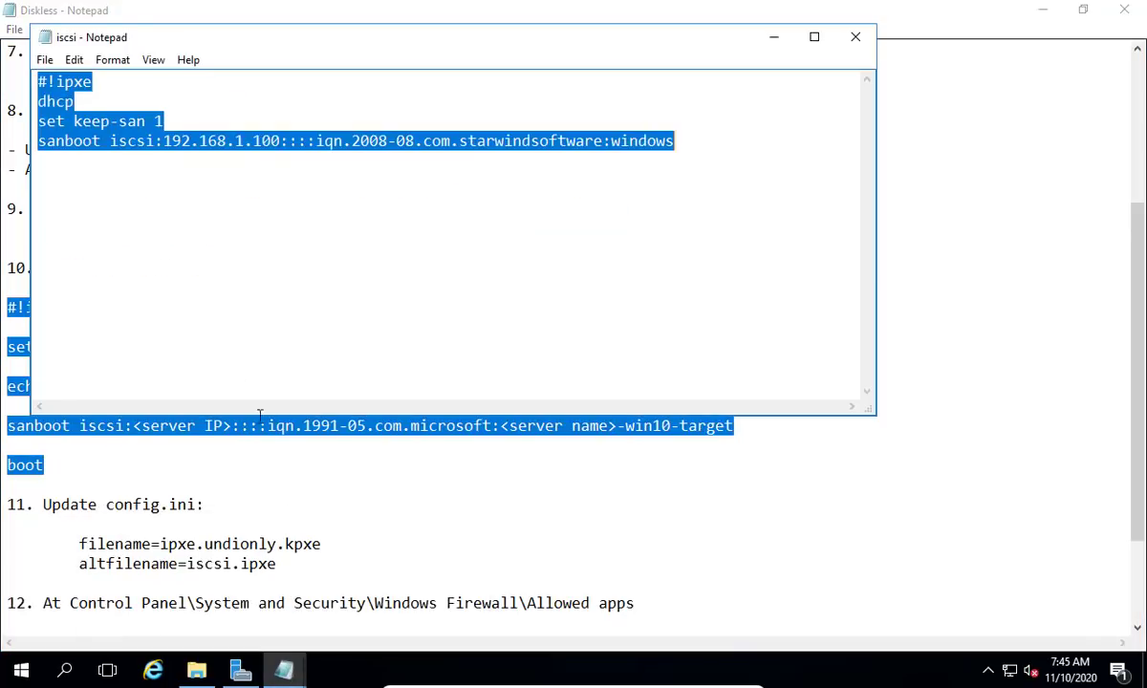
Set the server IP address in the sanboot line of iscsi.ipxe to 10.11.32.122.
click(82, 140)
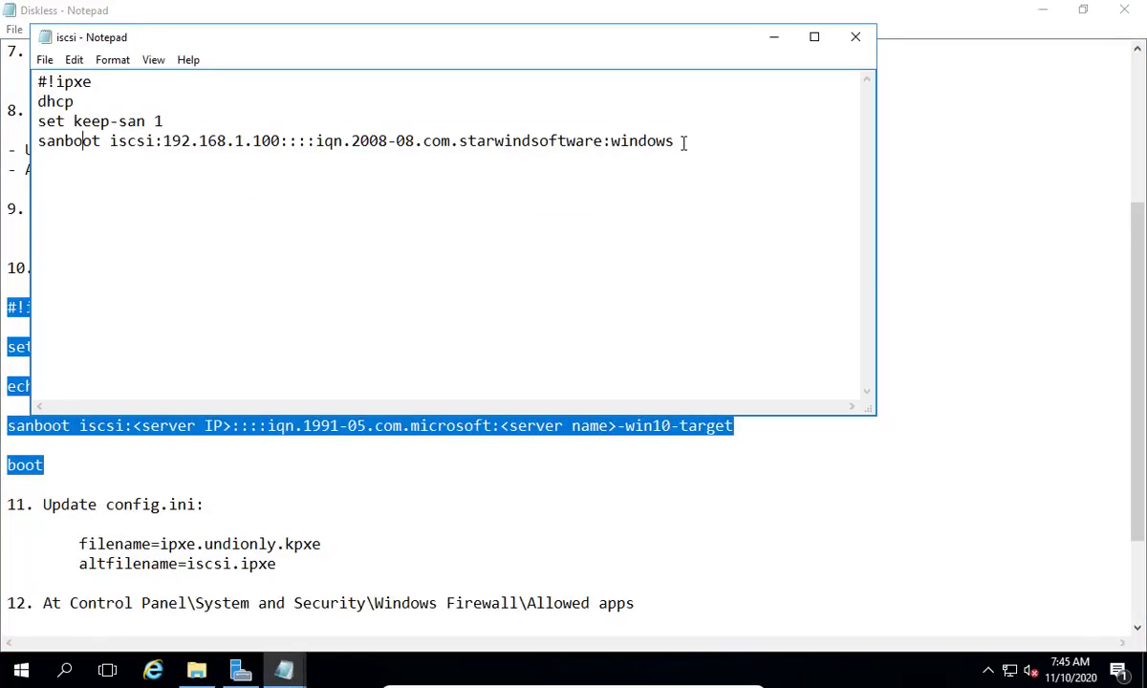
drag(684, 143, 537, 142)
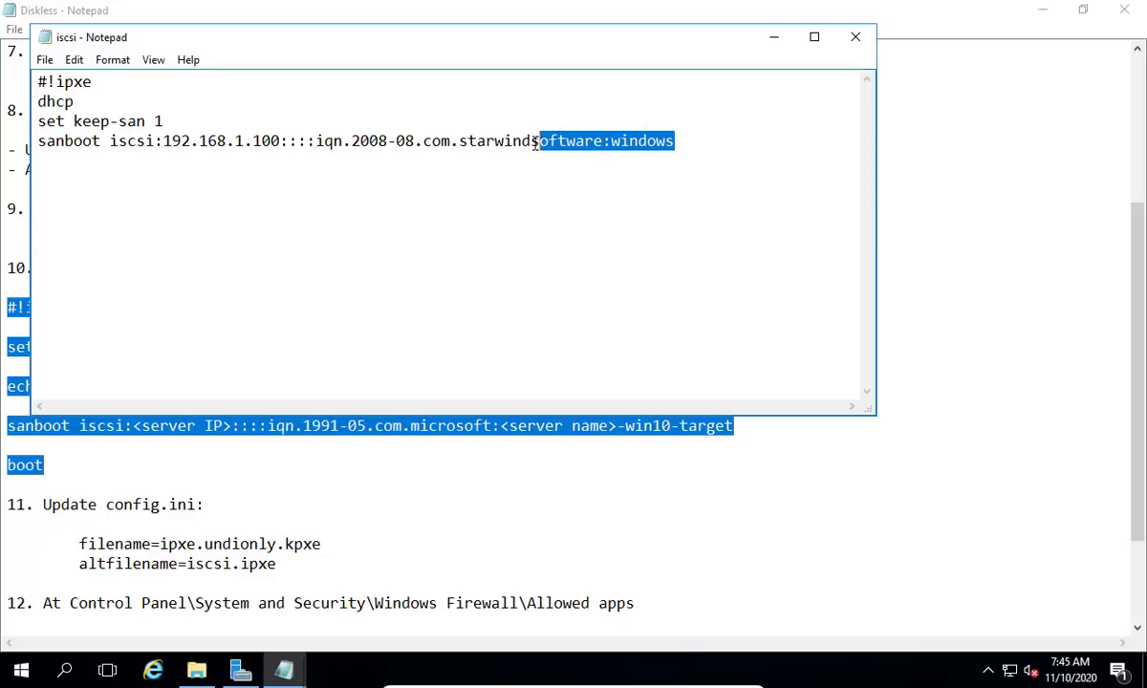
drag(281, 140, 160, 141)
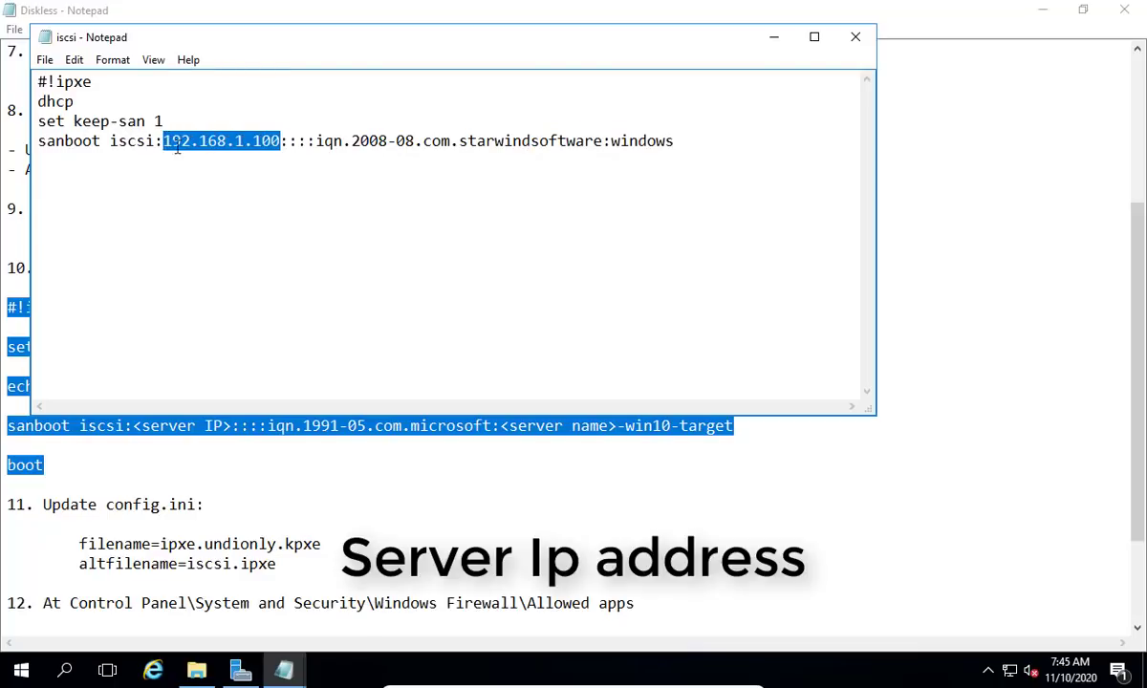
text(10.11.32.)
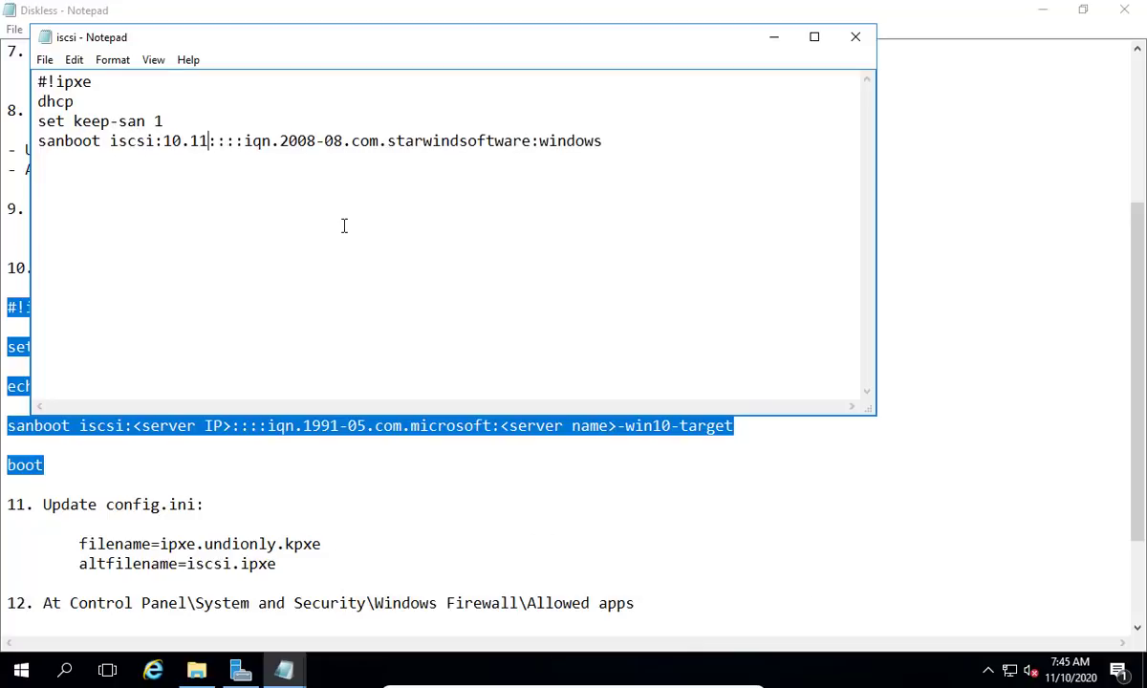
text(122)
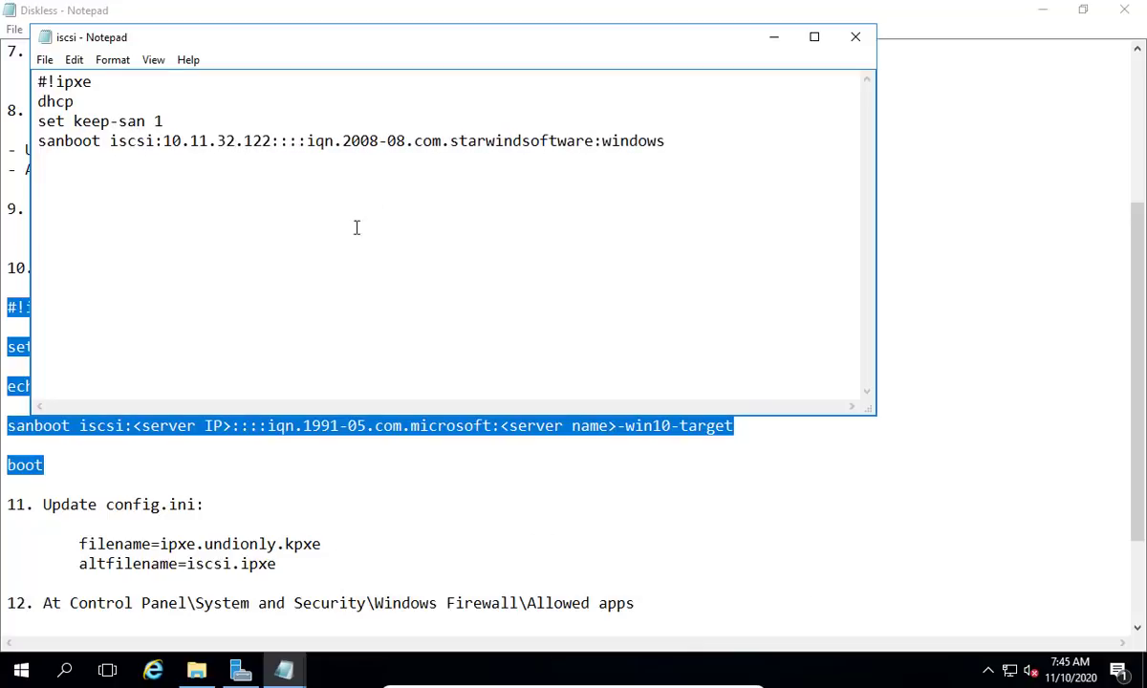
Delete the StarWind IQN from the sanboot line and copy the win10 target's IQN from its properties in Server Manager.
drag(308, 143, 682, 148)
key(BackSpace)
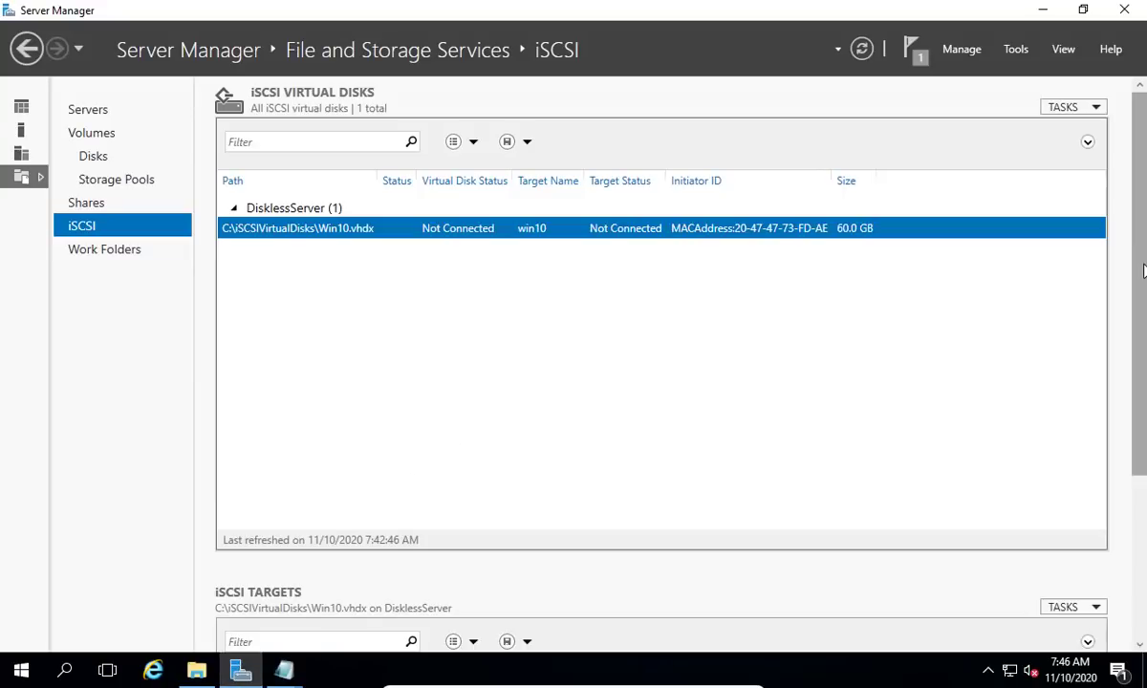
drag(1144, 270, 1134, 498)
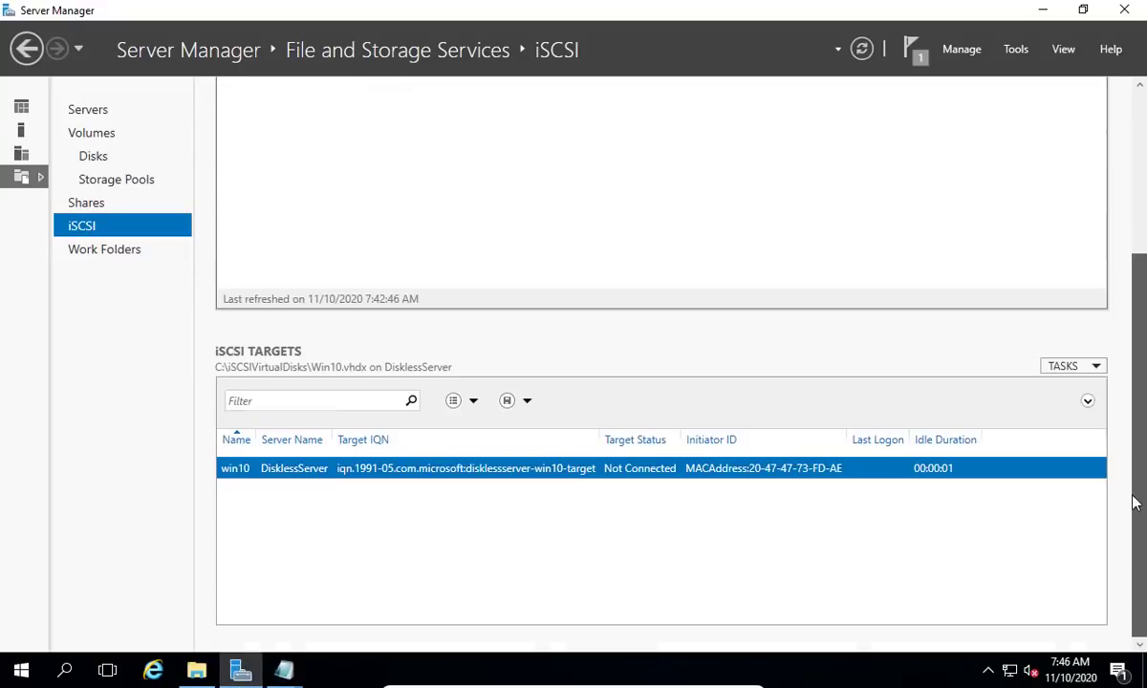
right_click(860, 469)
click(905, 532)
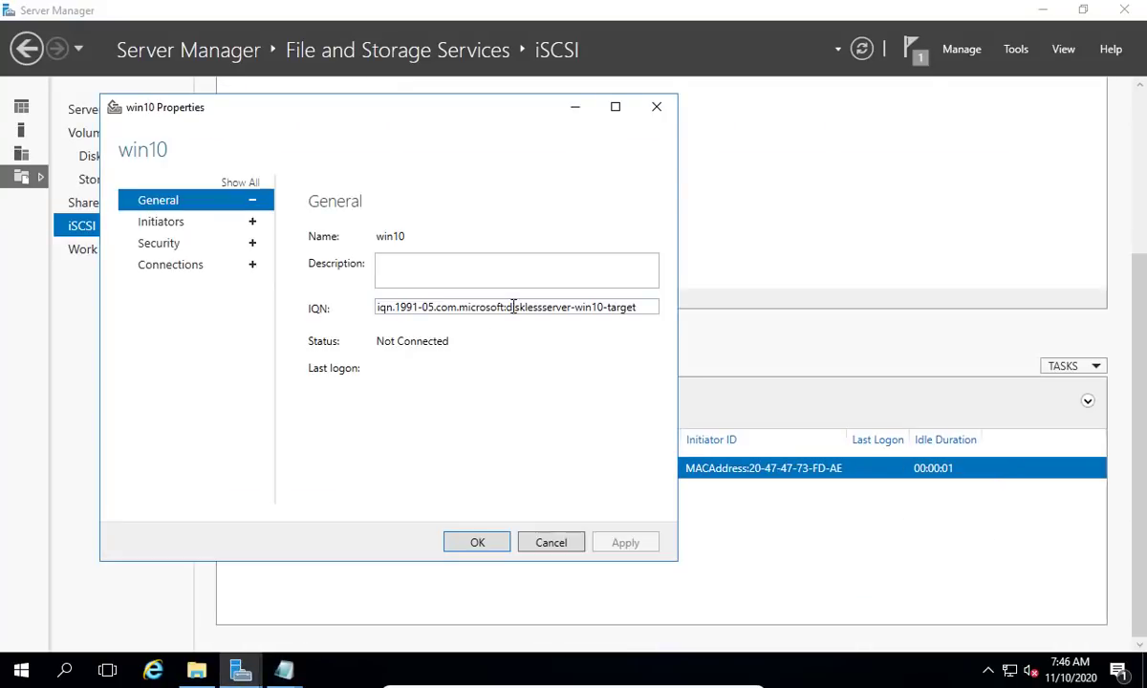
double_click(513, 306)
right_click(514, 304)
click(564, 340)
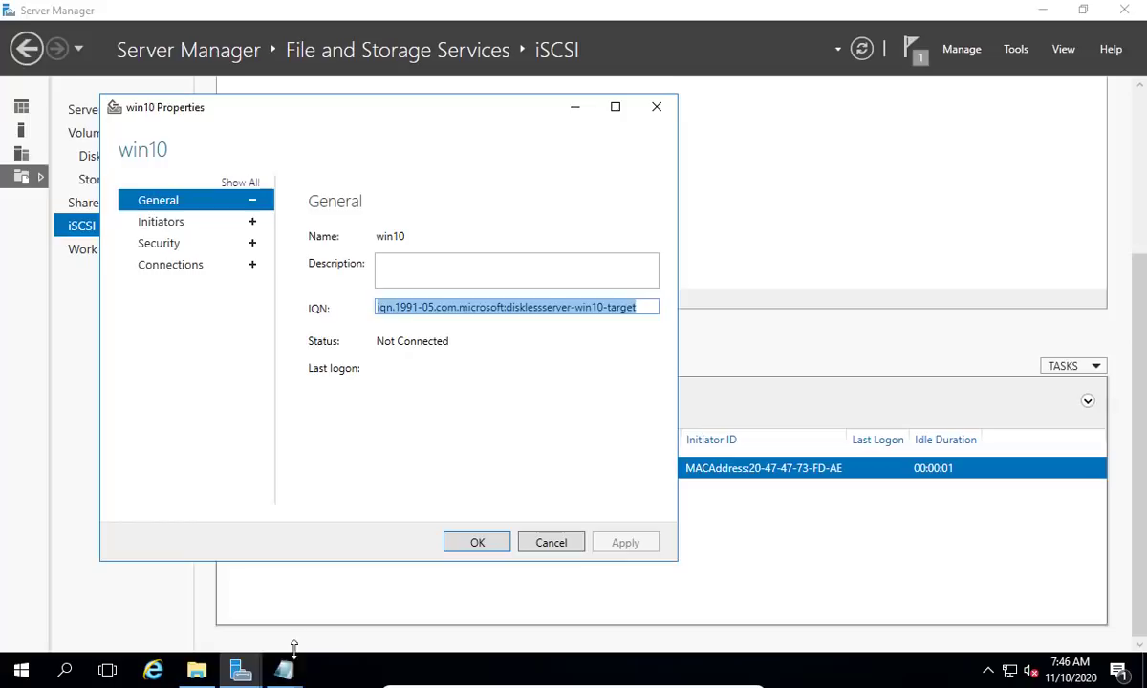
Paste iqn.1991-05.com.microsoft:disklessserver-win10-target at the end of the sanboot line in iscsi.ipxe and add a boot line below it.
mouse_move(287, 664)
click(372, 608)
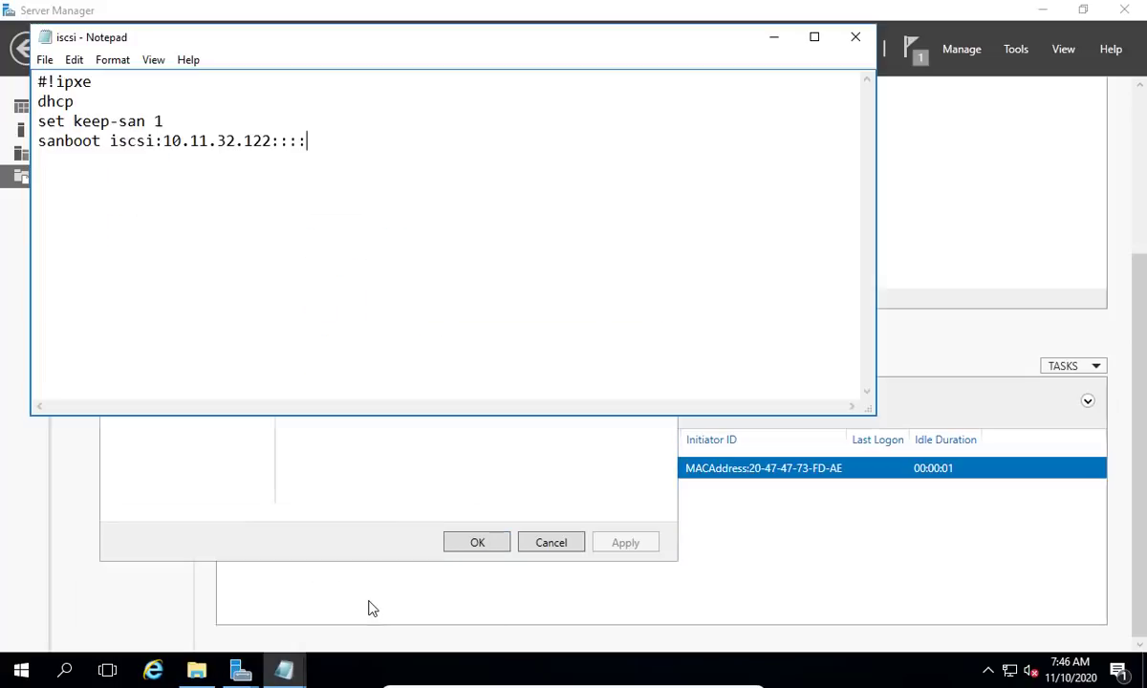
right_click(330, 141)
click(392, 221)
key(Return)
text(boot)
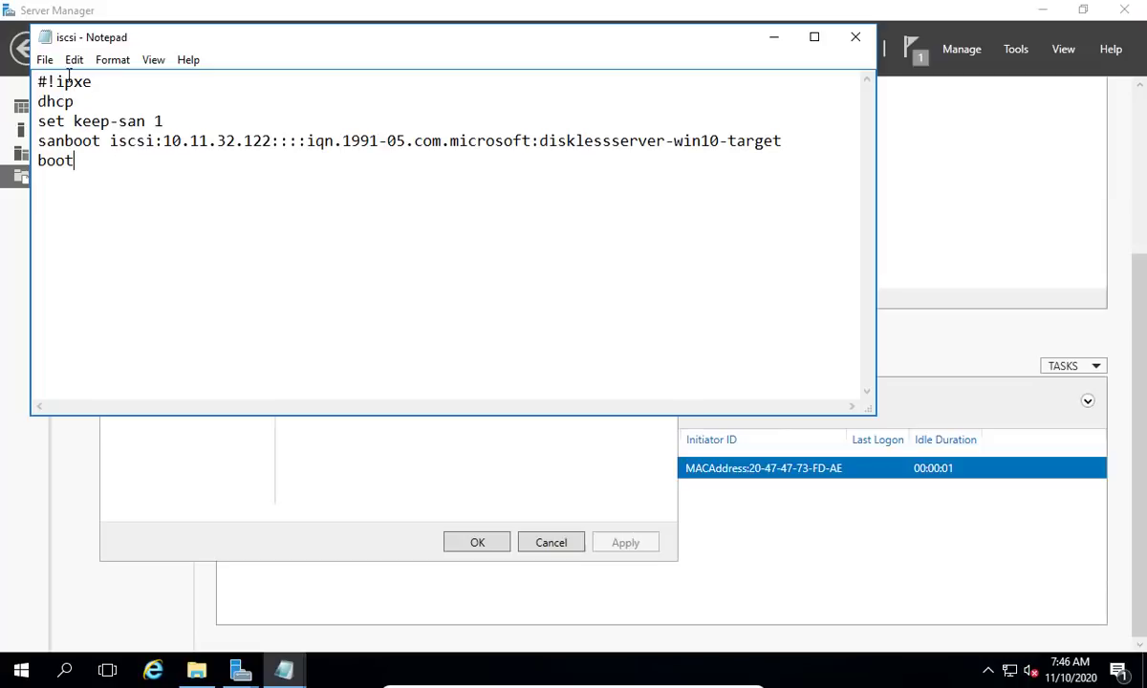
Save and close iscsi.ipxe, and close the win10 target properties in Server Manager.
click(45, 59)
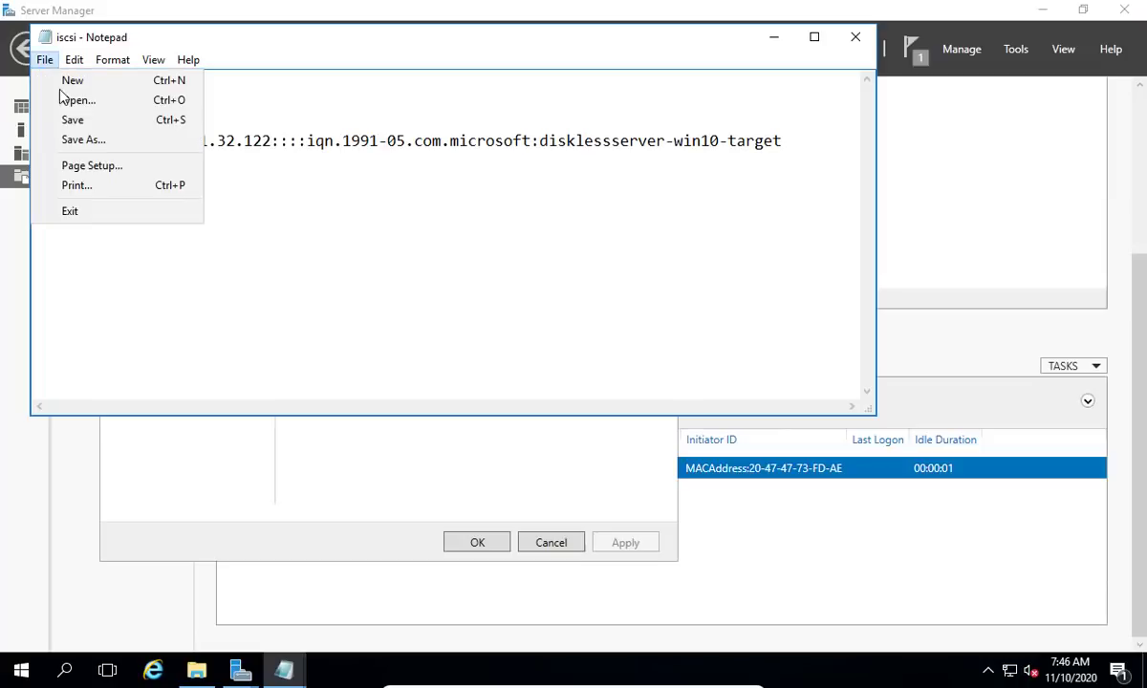
click(72, 117)
click(845, 38)
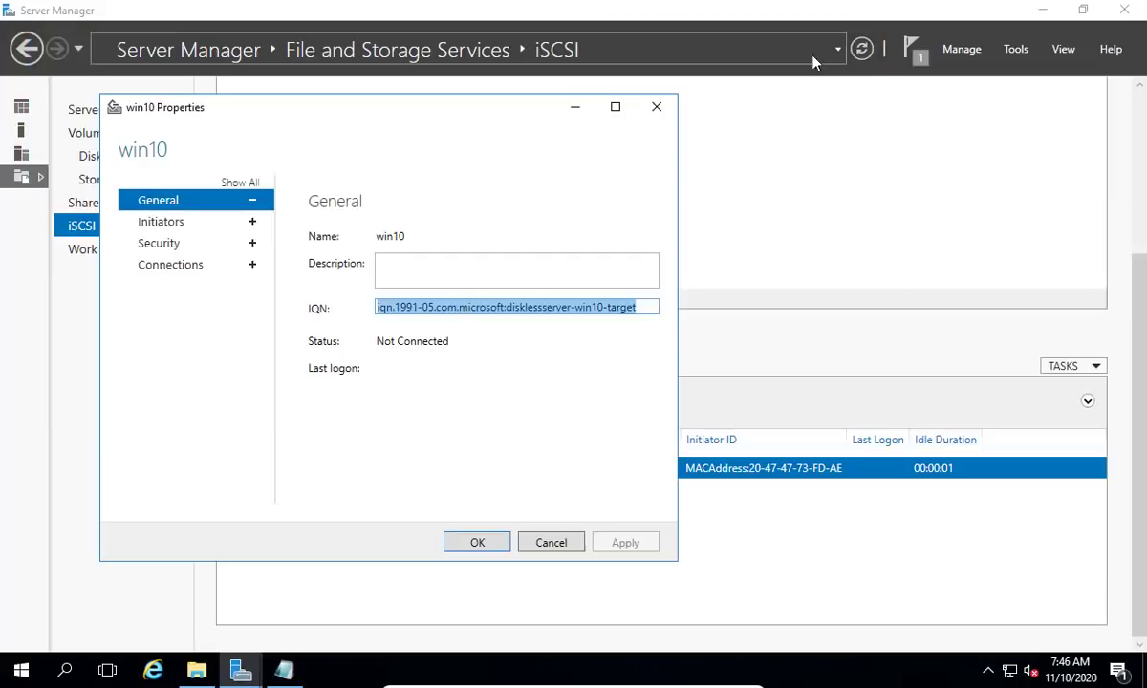
click(661, 105)
Check step 11 of the Diskless notes and open the config file from C:\pxesrv in a maximized Notepad window.
click(285, 669)
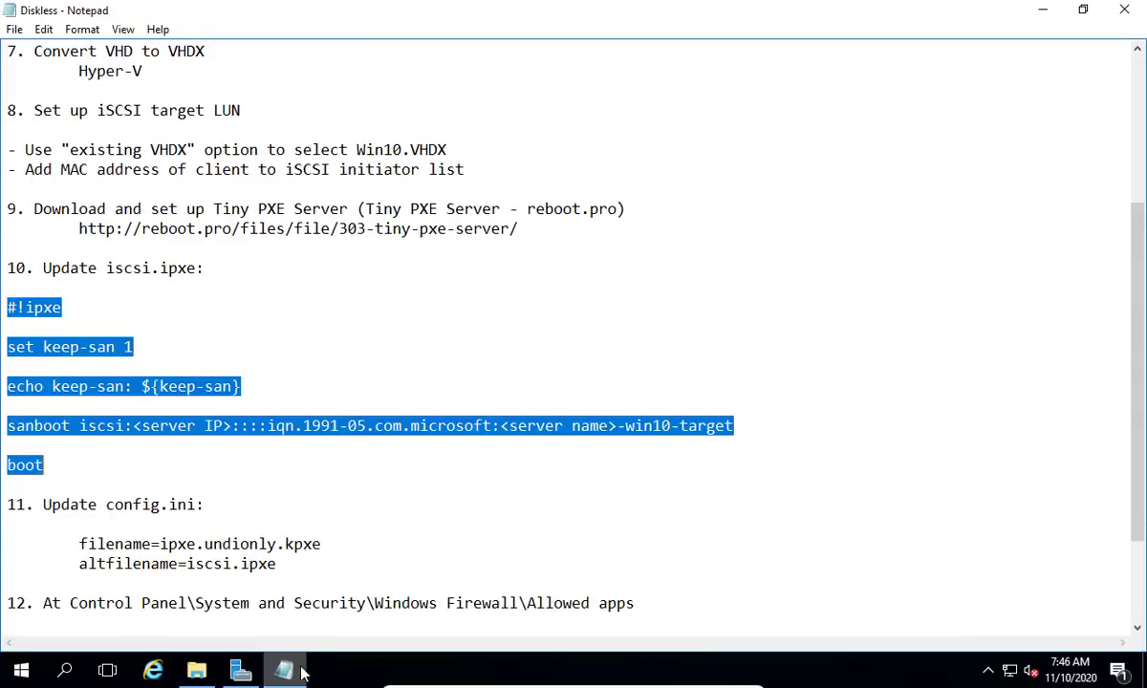
drag(8, 445, 281, 513)
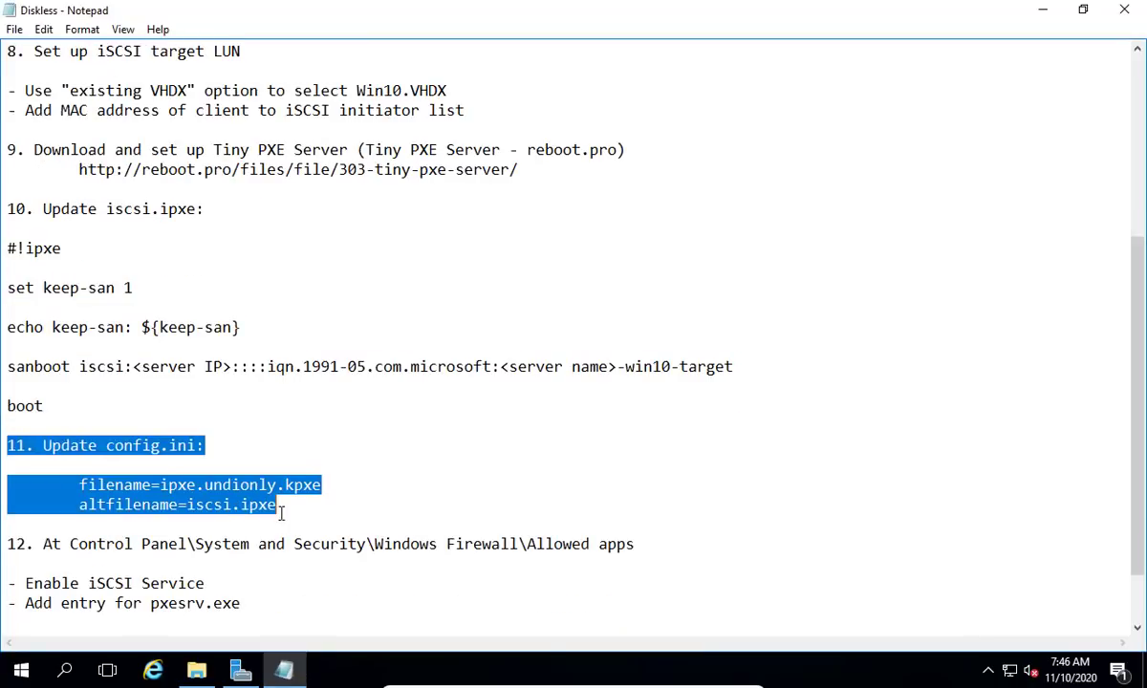
click(196, 669)
scroll(1137, 328, up, 8)
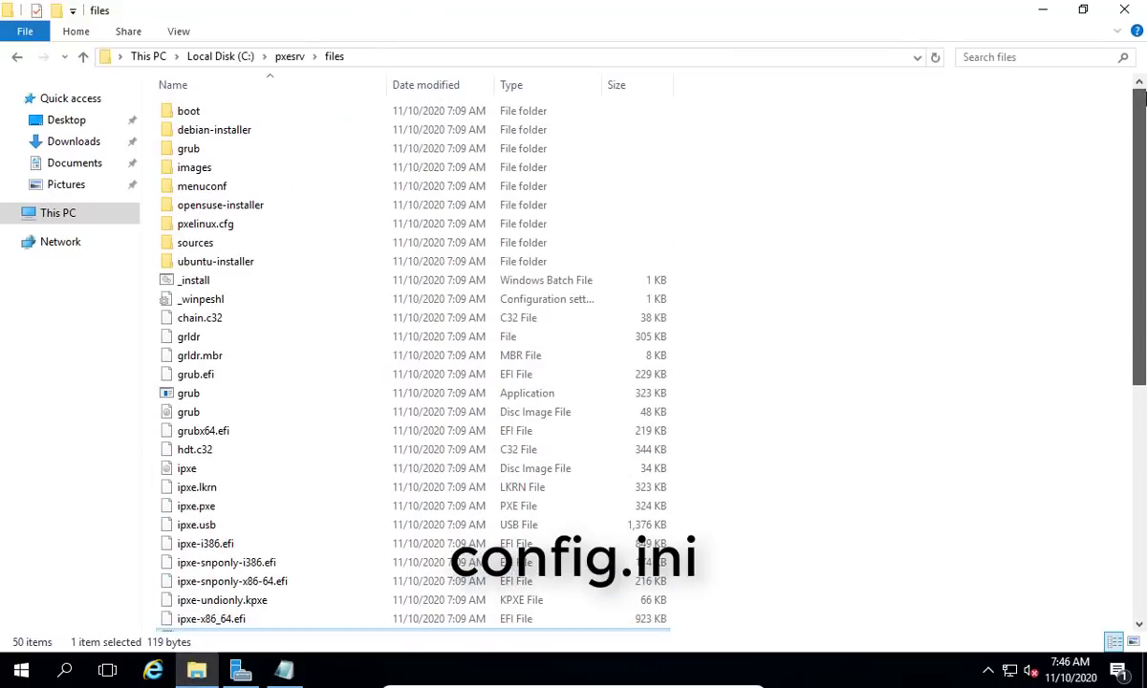
click(292, 56)
click(199, 170)
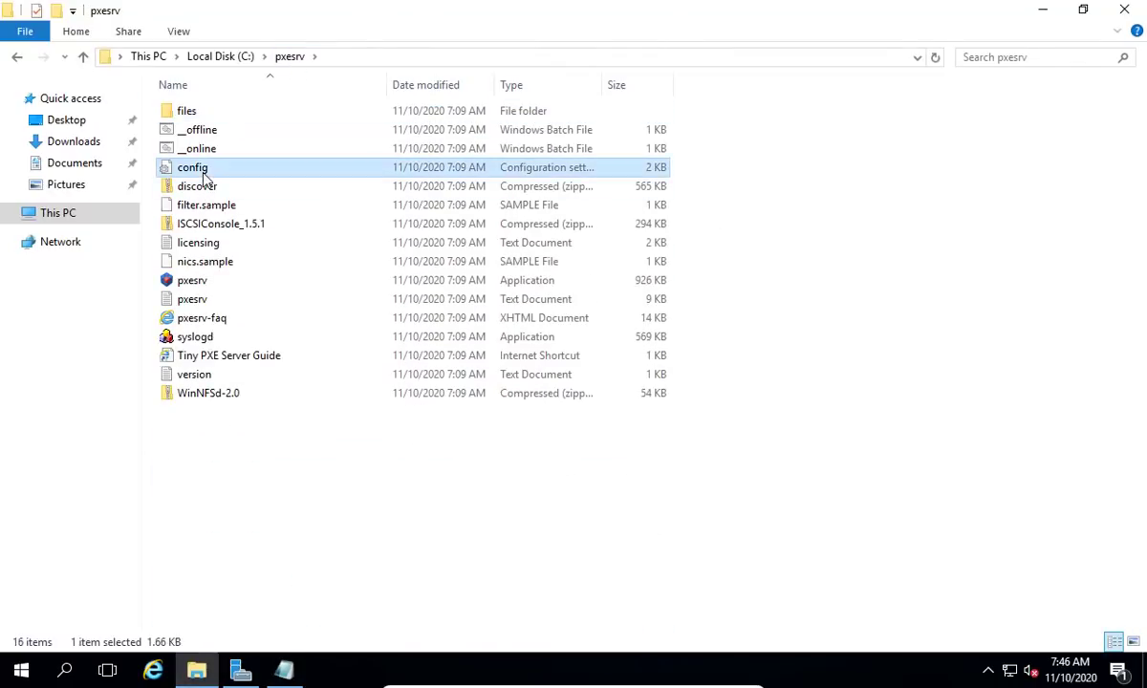
double_click(207, 169)
click(815, 36)
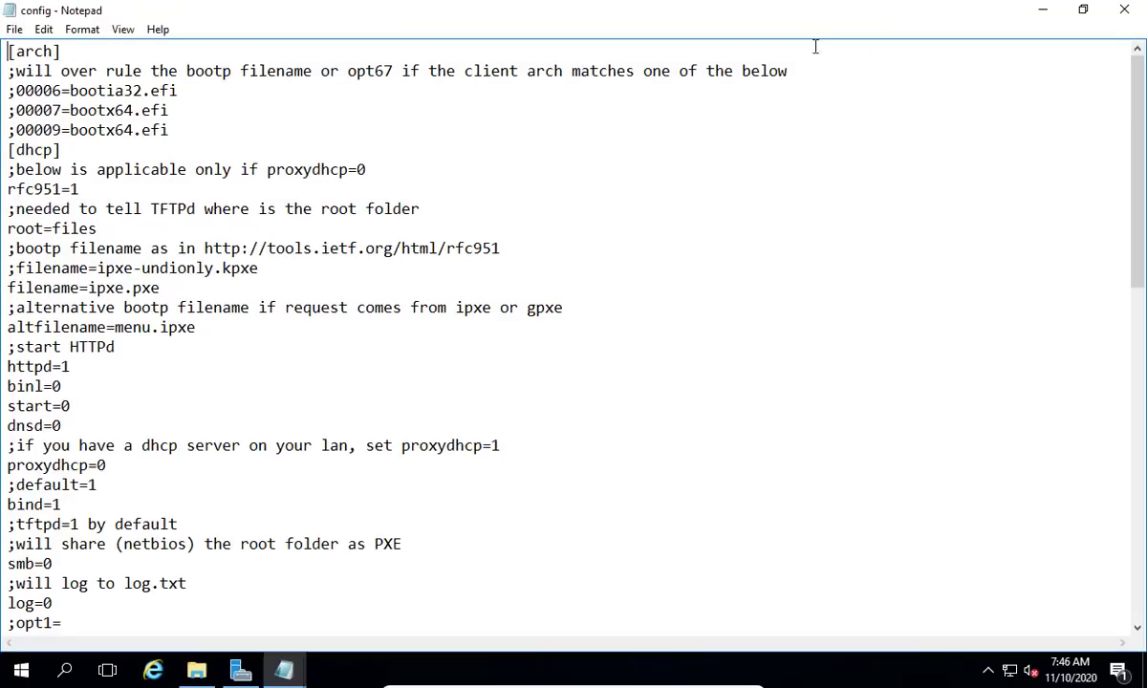
Set the active filename entry in config.ini to ipxe-undionly.kpxe, copied from the commented line above it.
drag(115, 287, 256, 269)
right_click(239, 269)
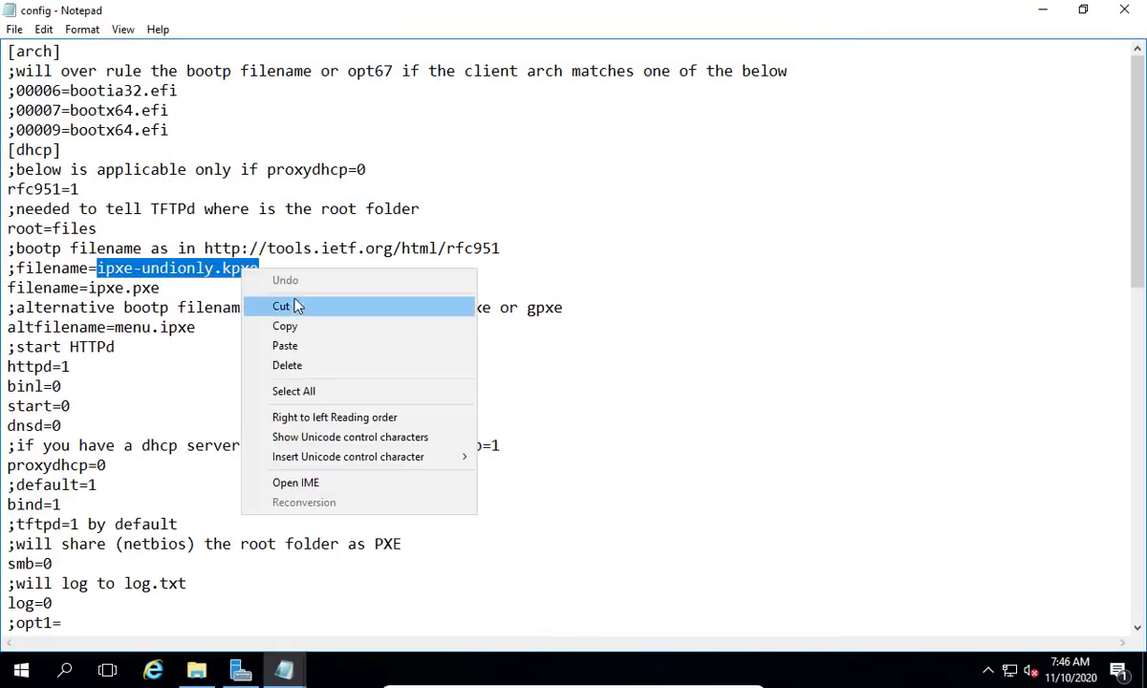
click(268, 321)
drag(160, 288, 93, 288)
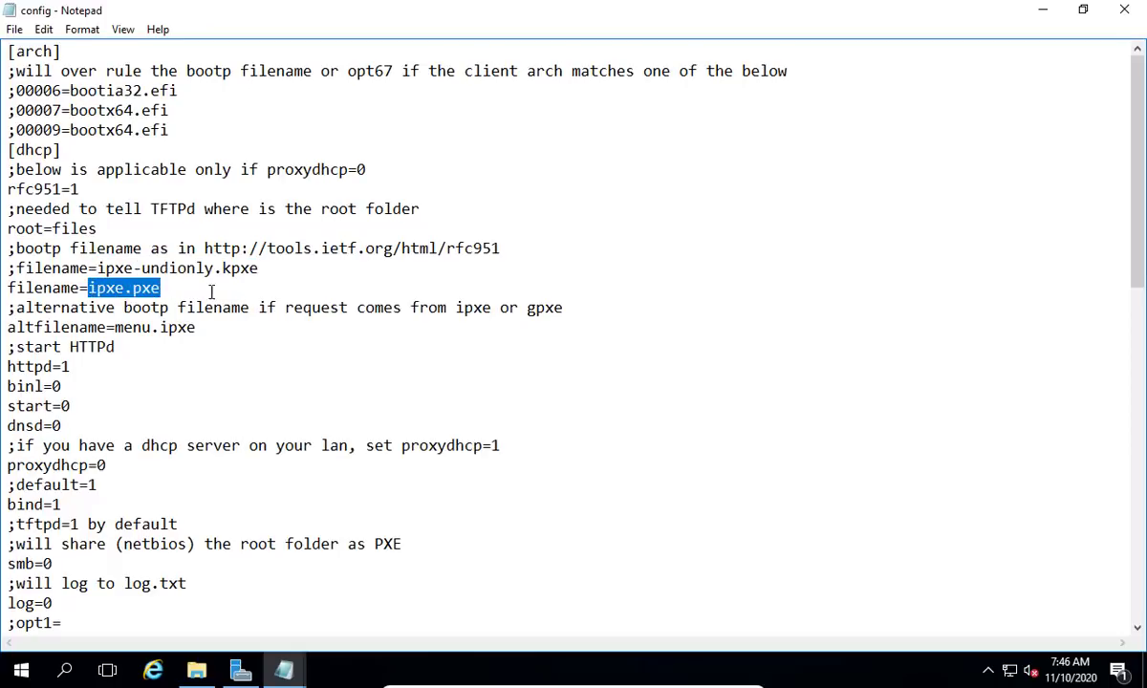
key(ctrl+v)
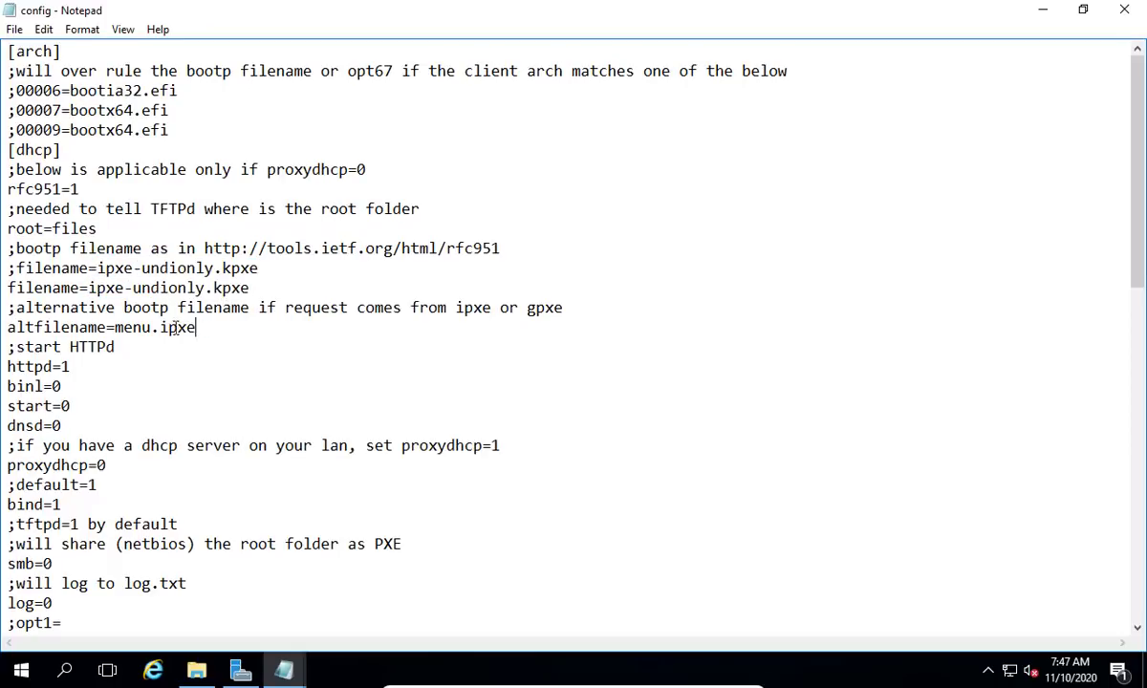
Correct the filename entry in step 11 of the Diskless notes to ipxe-undionly.kpxe.
drag(196, 327, 6, 327)
mouse_move(284, 671)
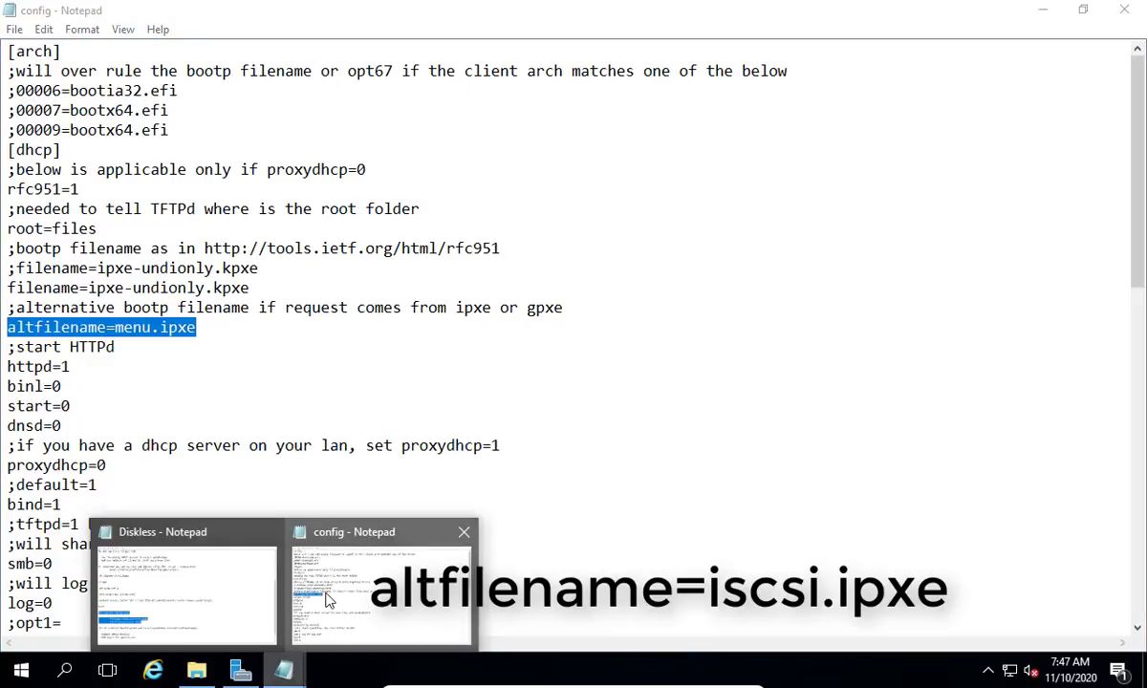
click(226, 597)
drag(296, 506, 188, 508)
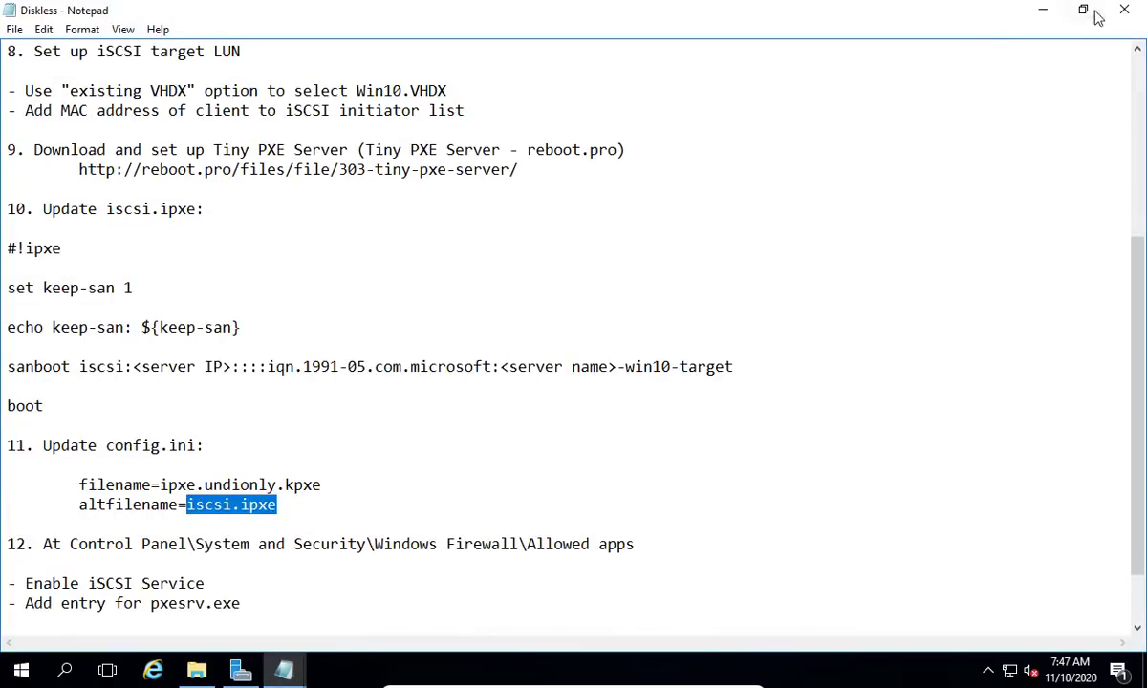
drag(204, 485, 196, 486)
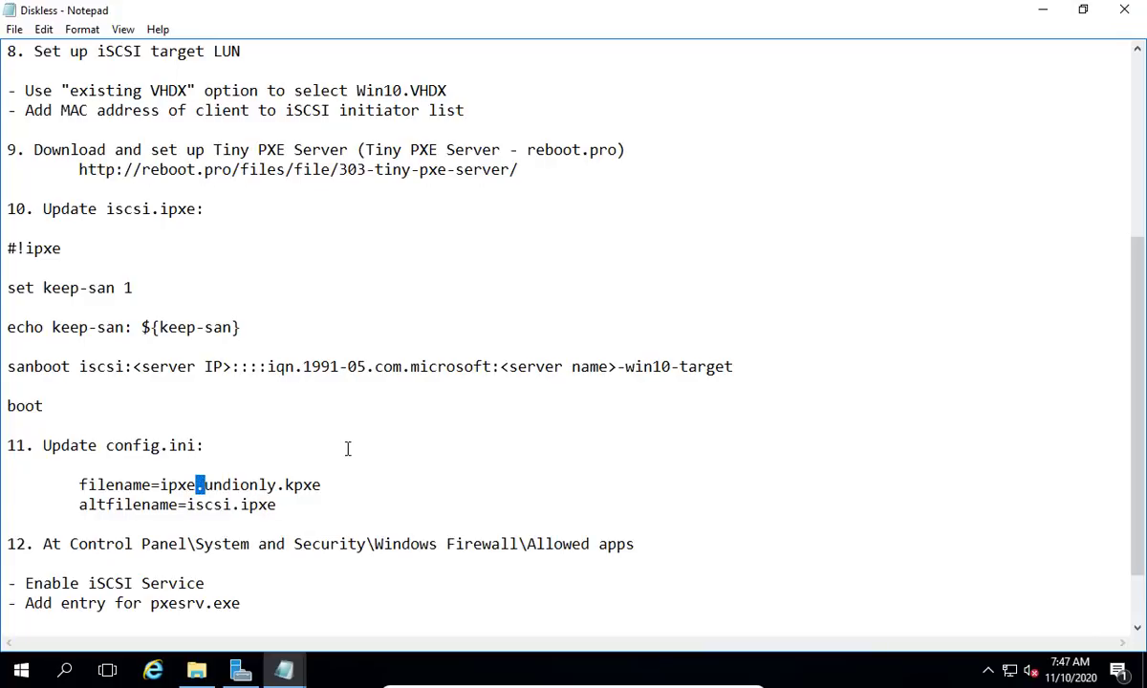
Set altfilename in config.ini to iscsi.ipxe, copied from step 11 of the Diskless notes.
drag(277, 505, 188, 507)
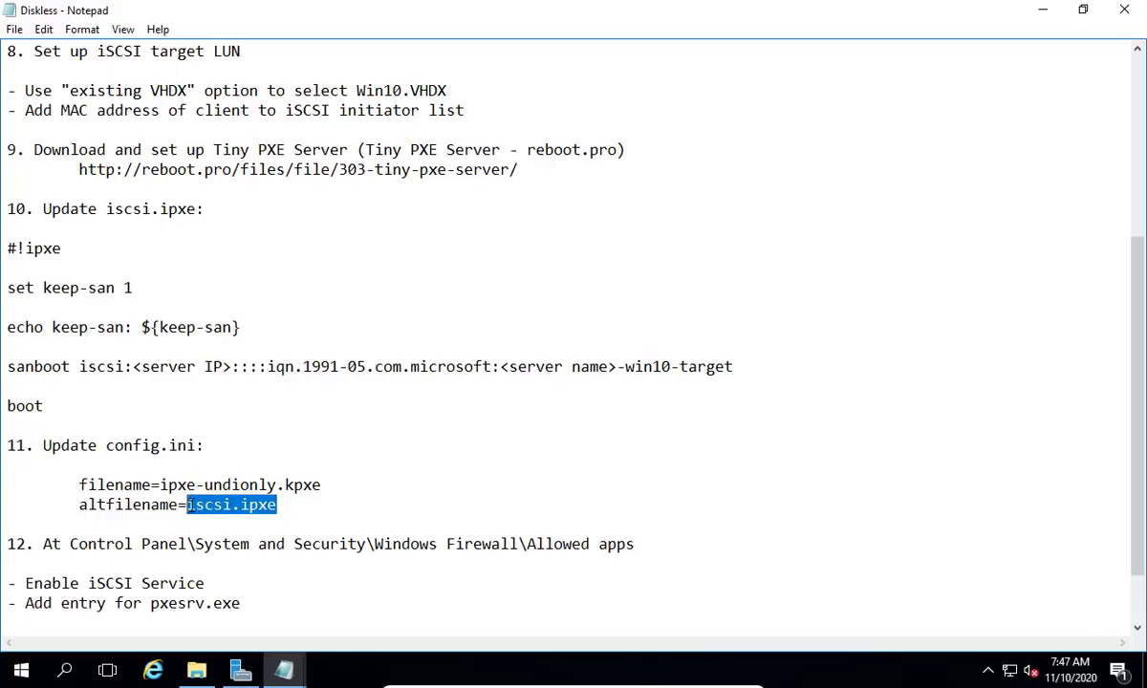
click(1041, 12)
drag(218, 328, 120, 328)
key(ctrl+v)
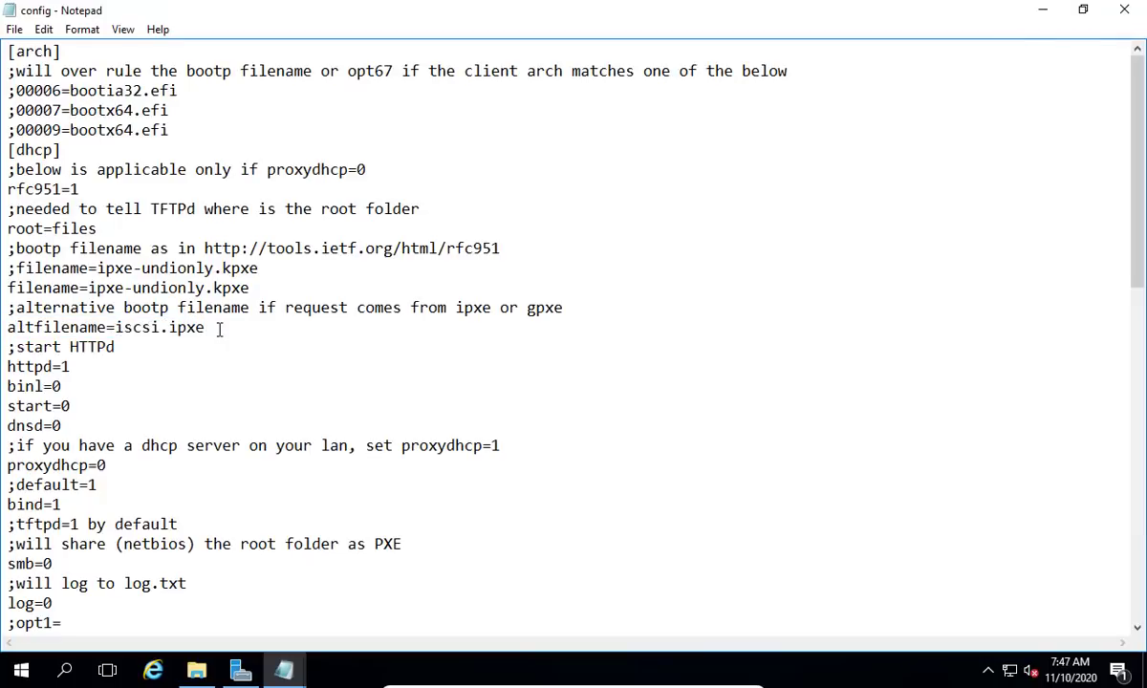
Save the edited config.ini and close it.
click(15, 30)
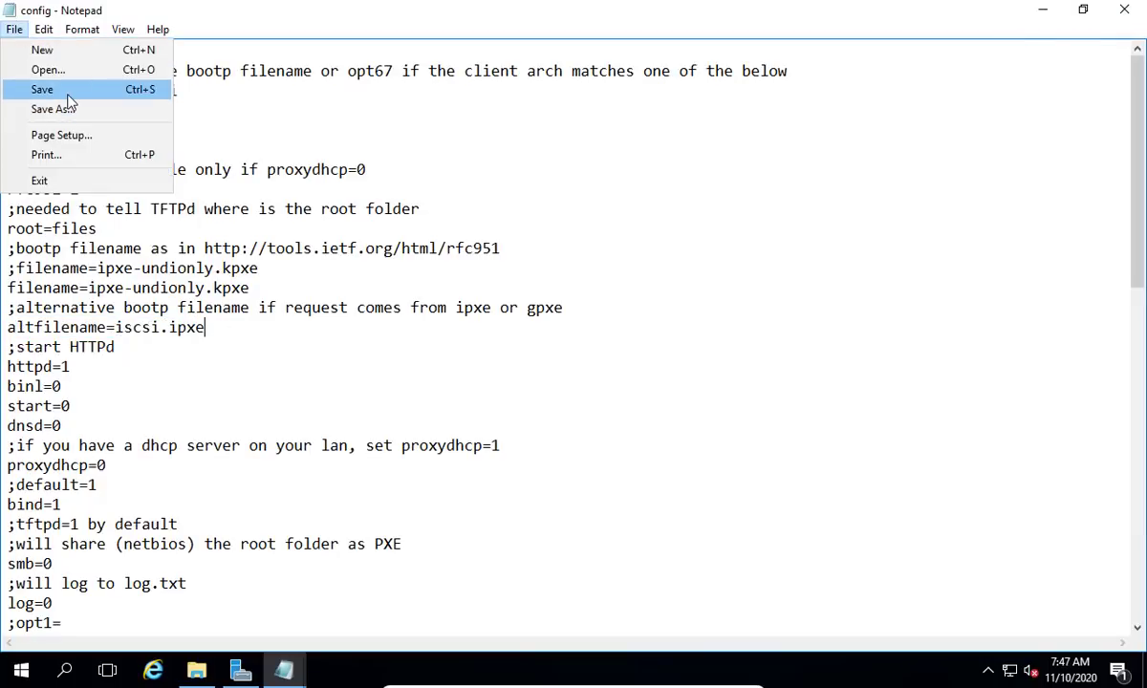
click(44, 87)
click(1132, 14)
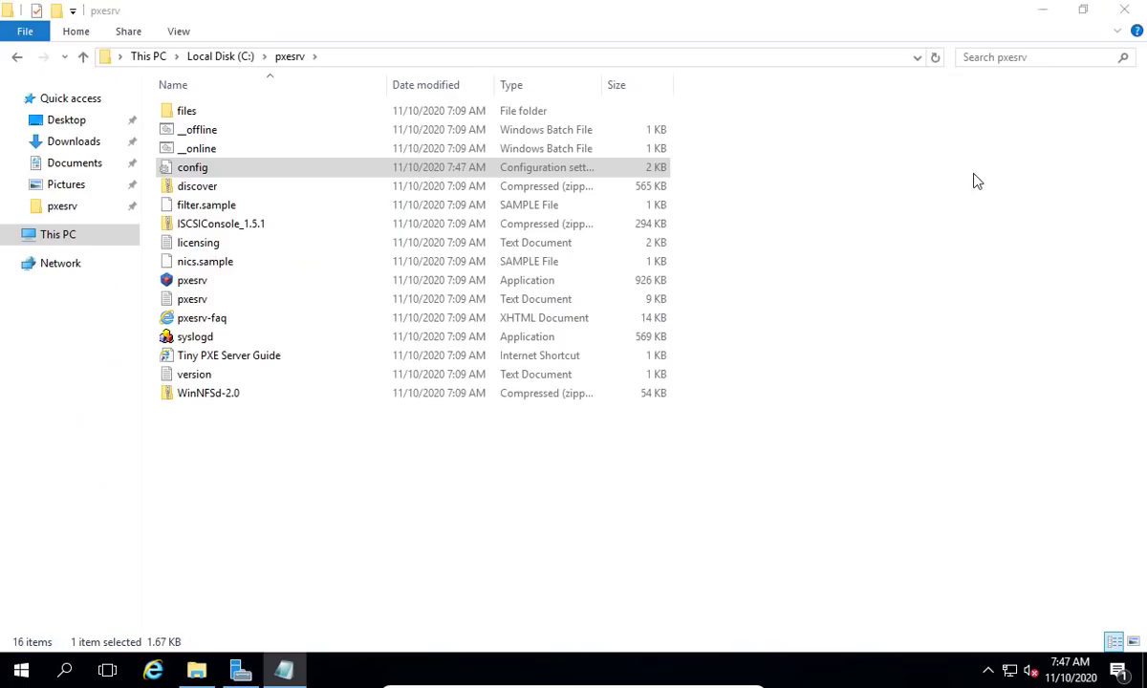
Minimize the open windows and check step 12 of the Diskless notes for the firewall settings.
click(1042, 10)
click(1042, 9)
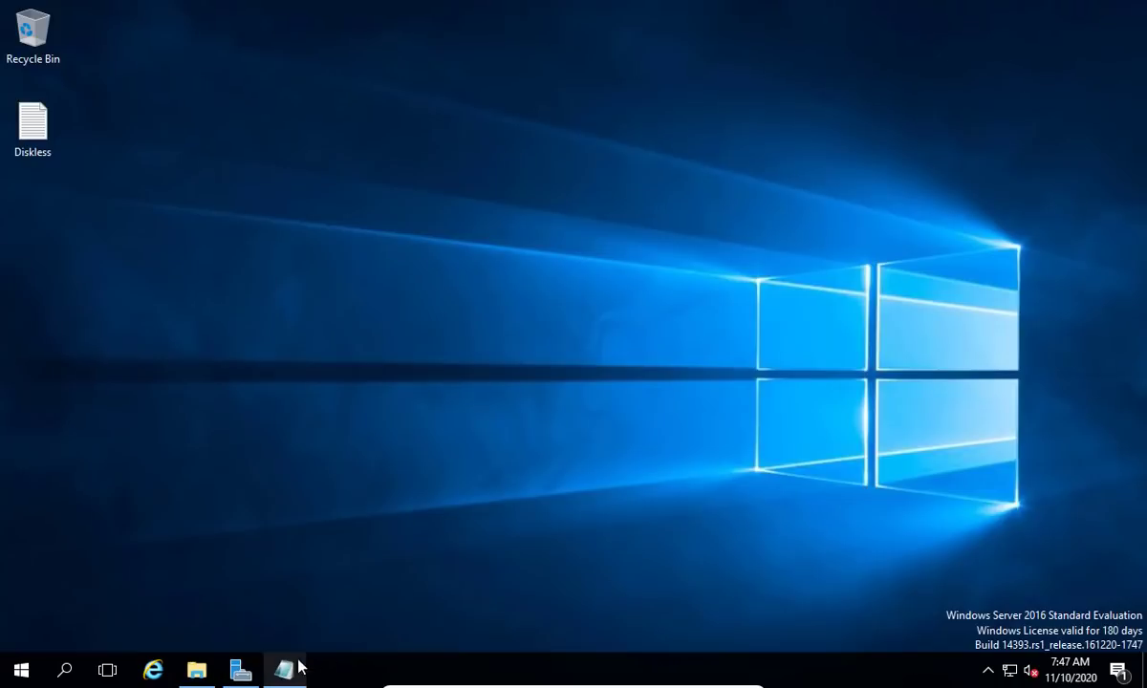
click(286, 671)
scroll(1069, 386, down, 2)
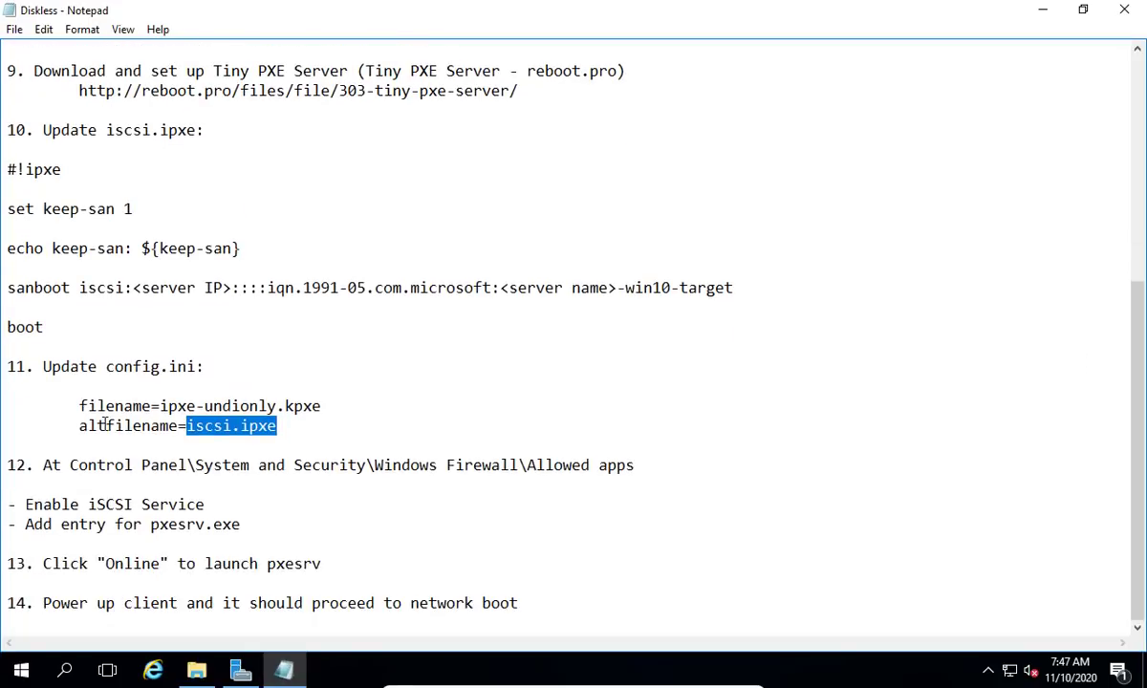
drag(9, 466, 266, 534)
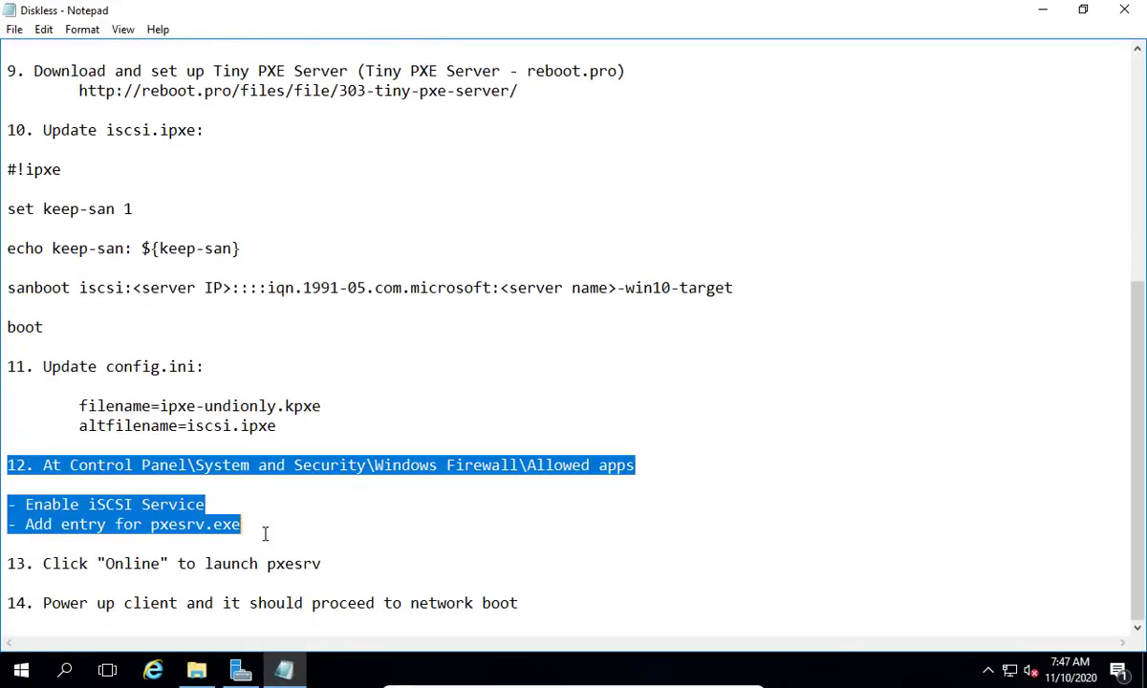
Enable iSCSI Service for private and public networks in the Windows Firewall allowed apps of Control Panel.
click(21, 670)
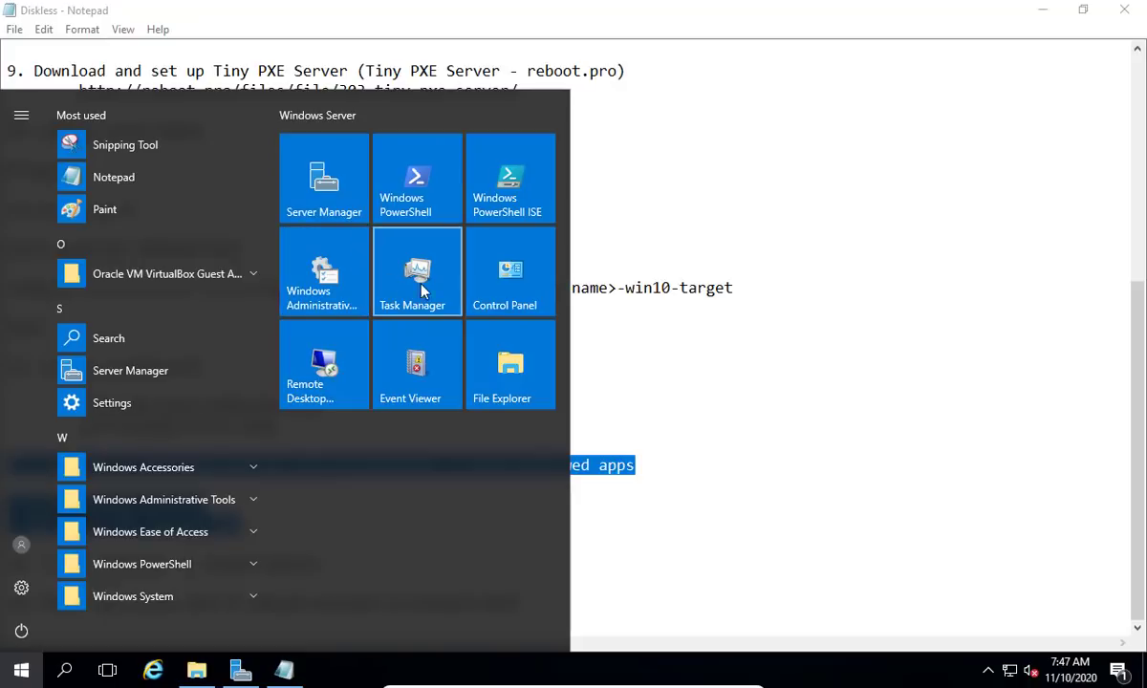
click(510, 278)
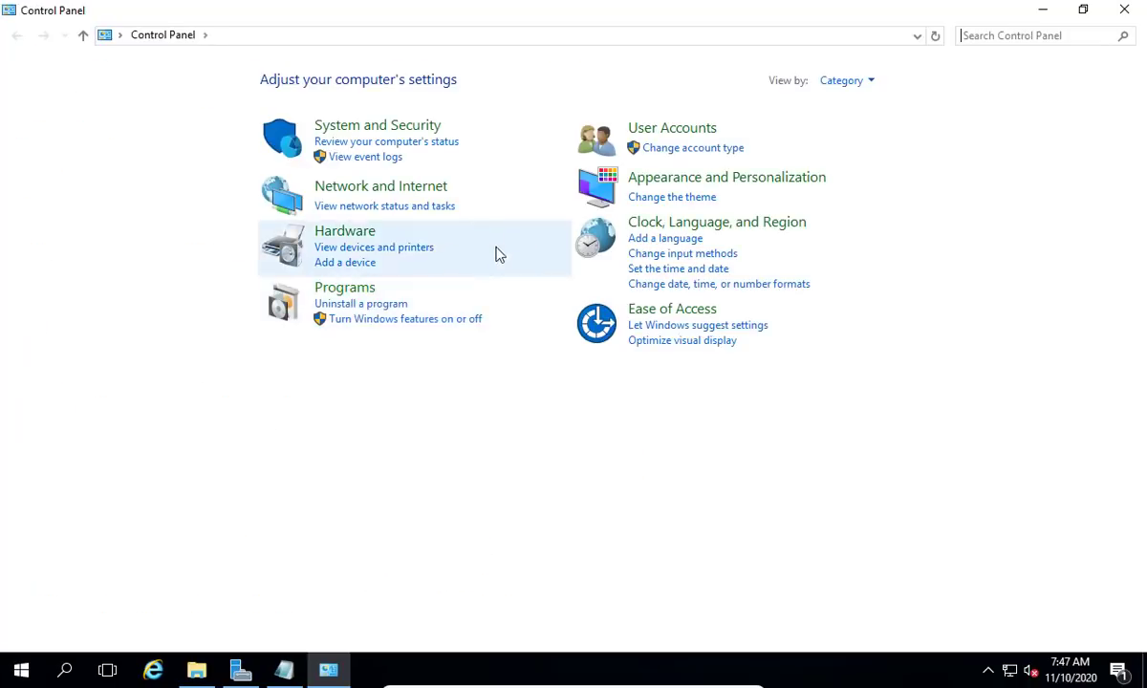
click(371, 134)
click(430, 153)
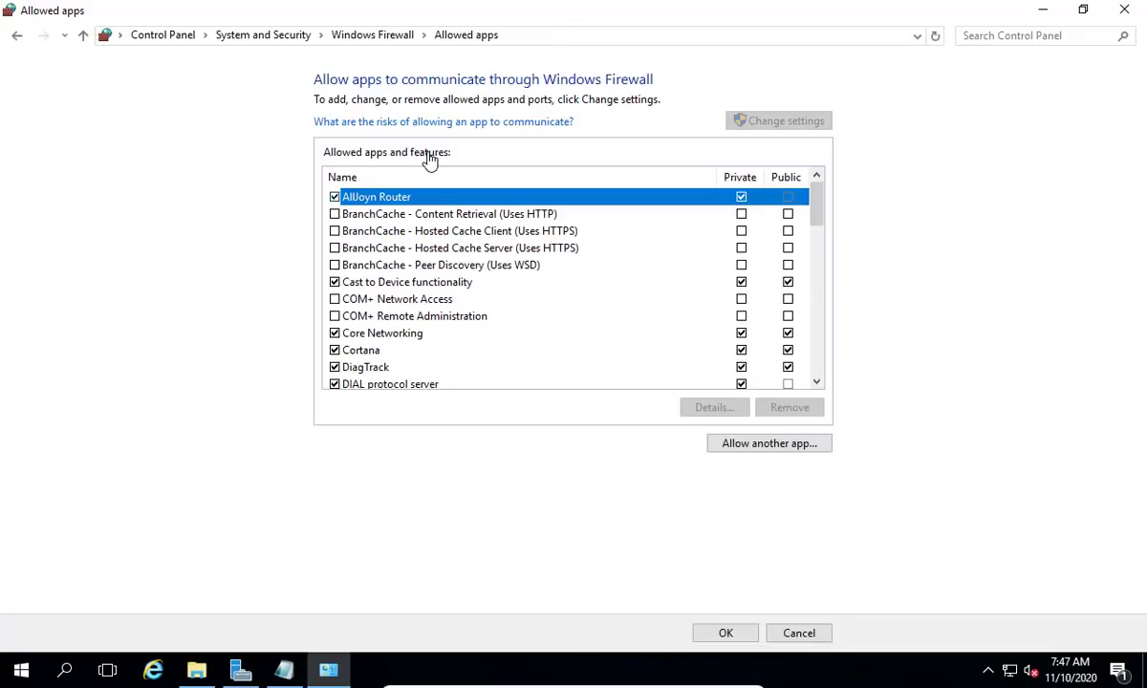
drag(817, 208, 817, 252)
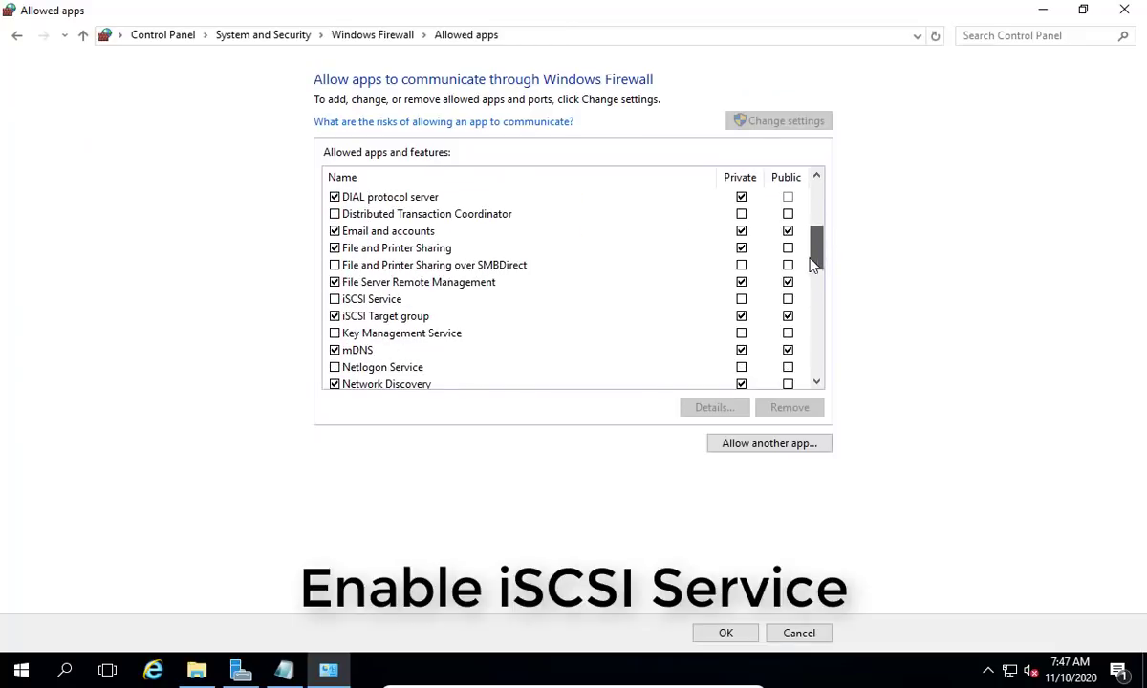
click(334, 300)
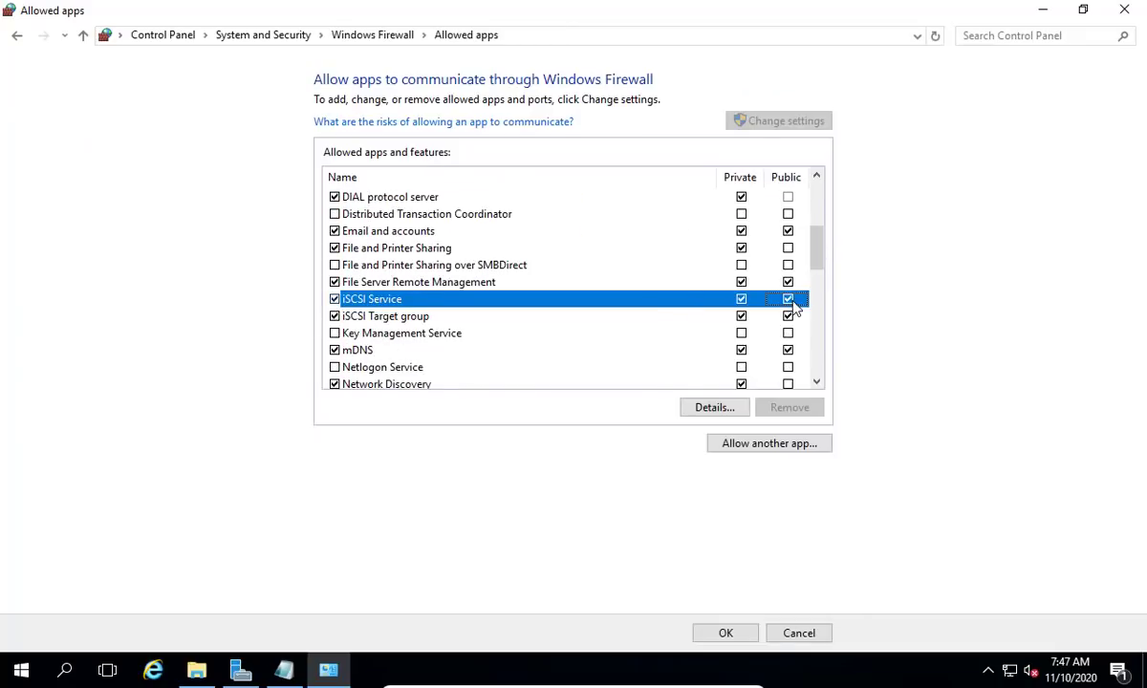
Add C:\pxesrv\pxesrv.exe to the firewall's allowed apps.
click(771, 445)
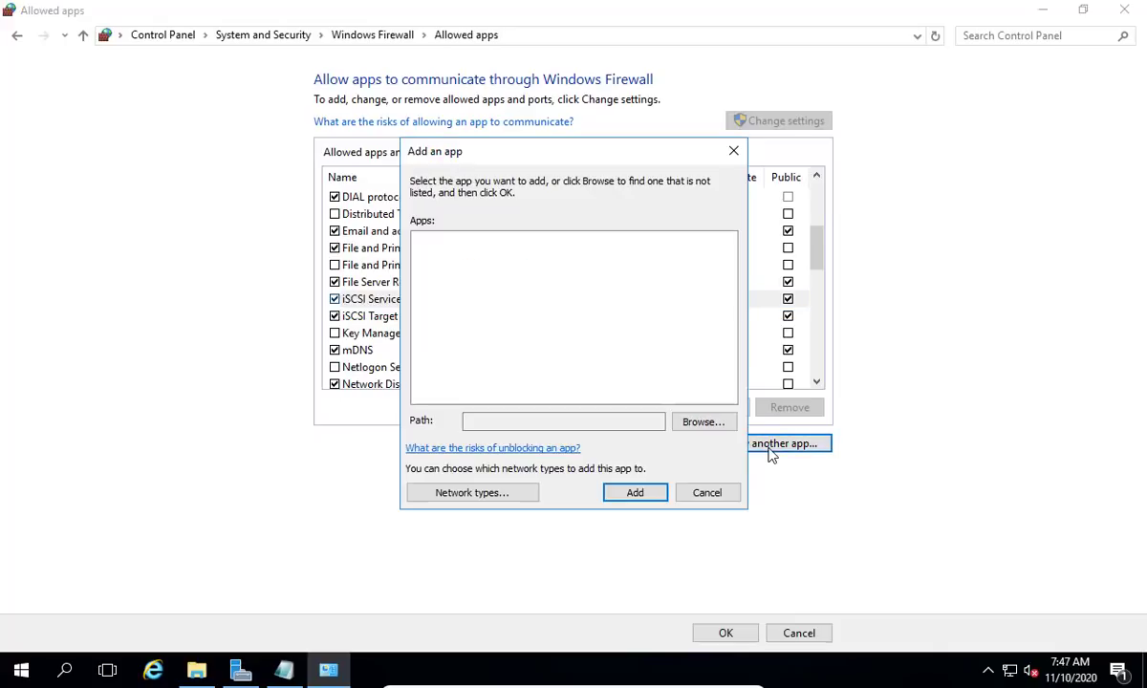
click(712, 426)
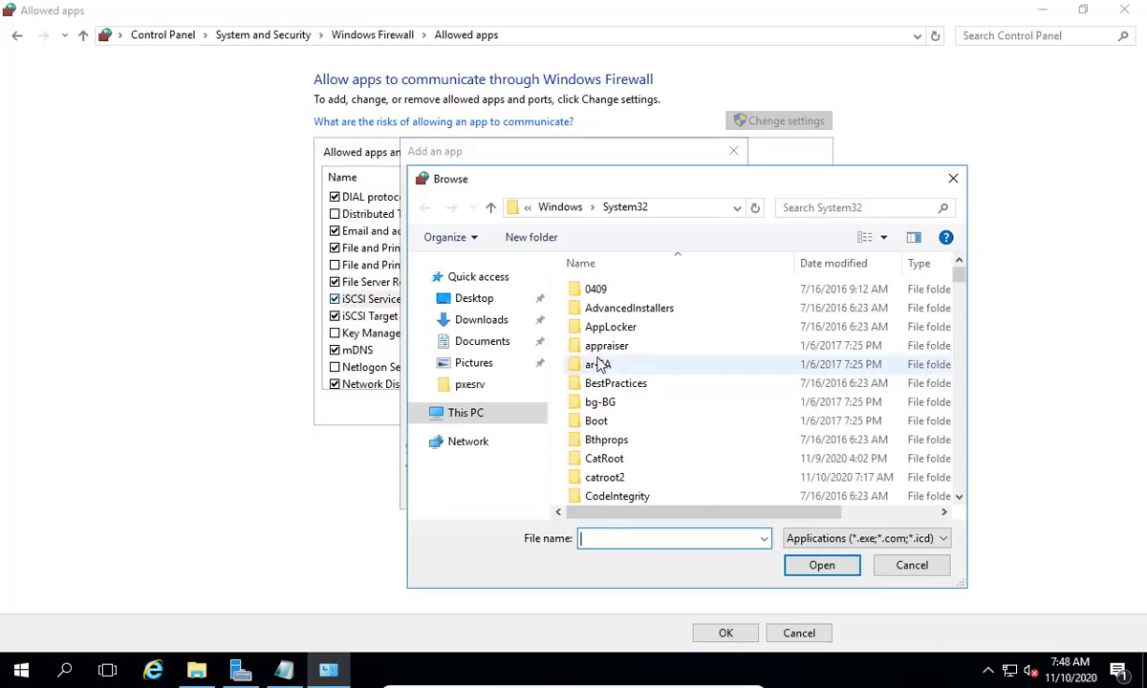
click(456, 415)
double_click(674, 488)
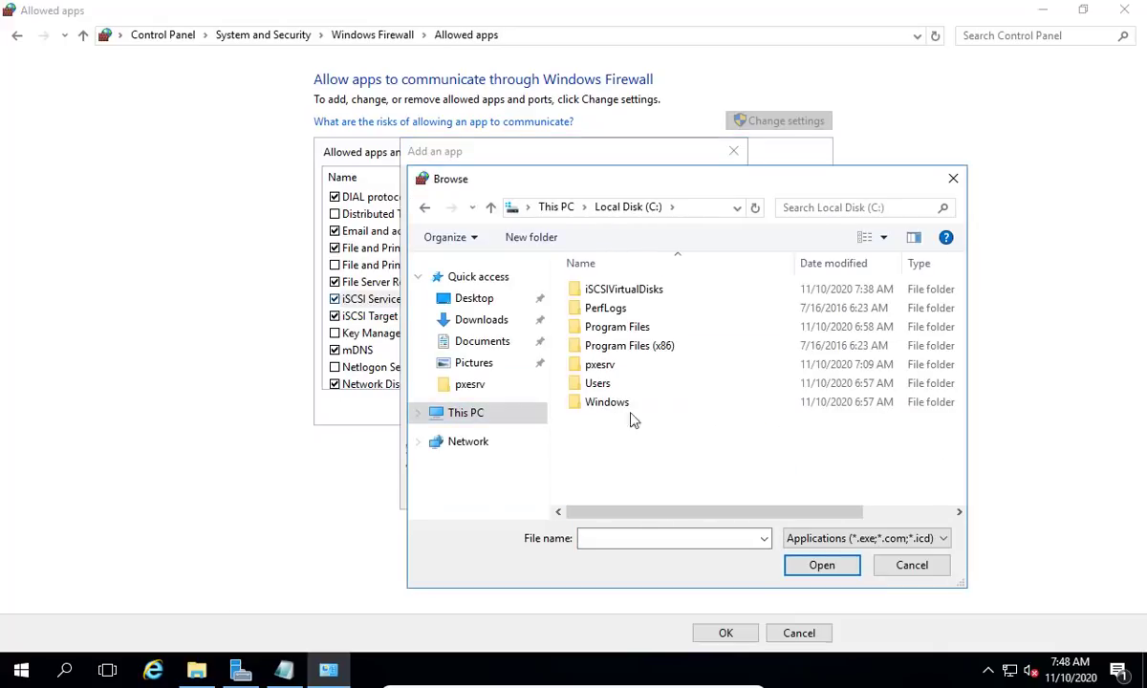
double_click(598, 367)
click(600, 309)
click(805, 566)
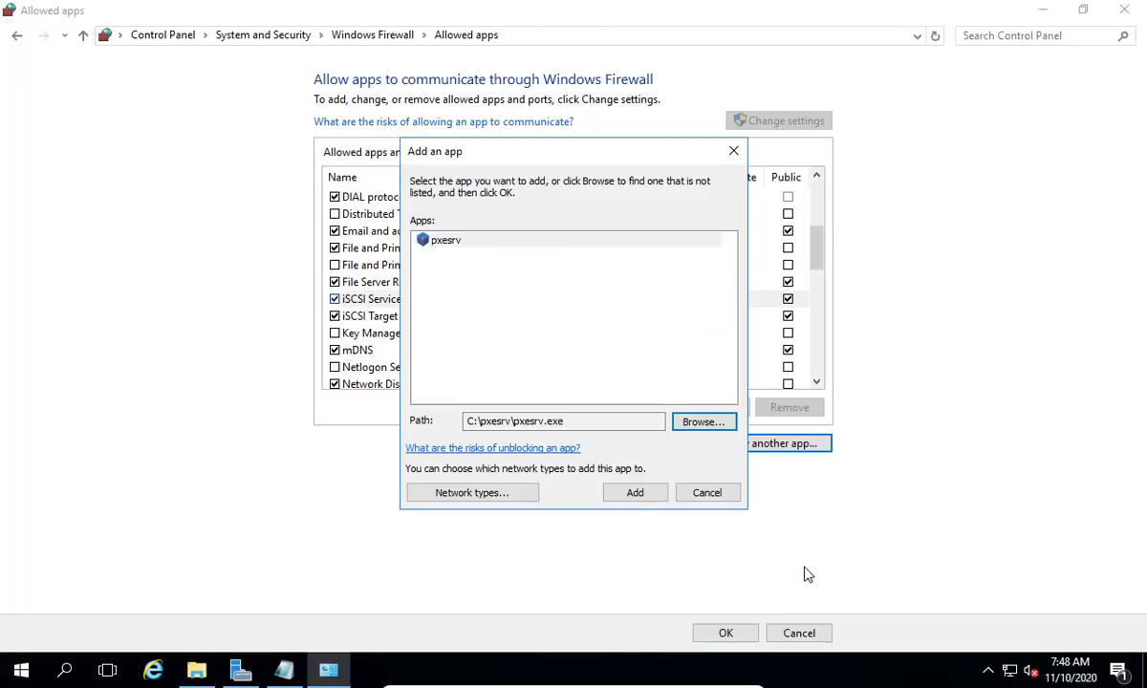
click(468, 240)
click(635, 493)
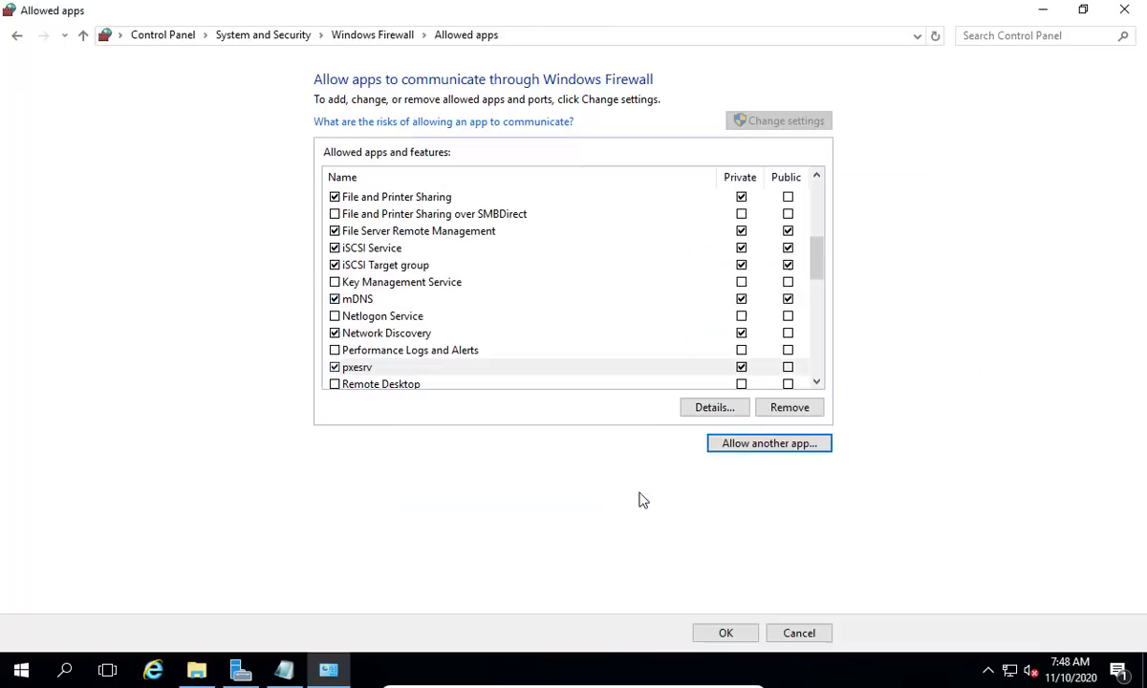
Allow pxesrv on public networks as well, apply the firewall changes and close Control Panel.
click(787, 368)
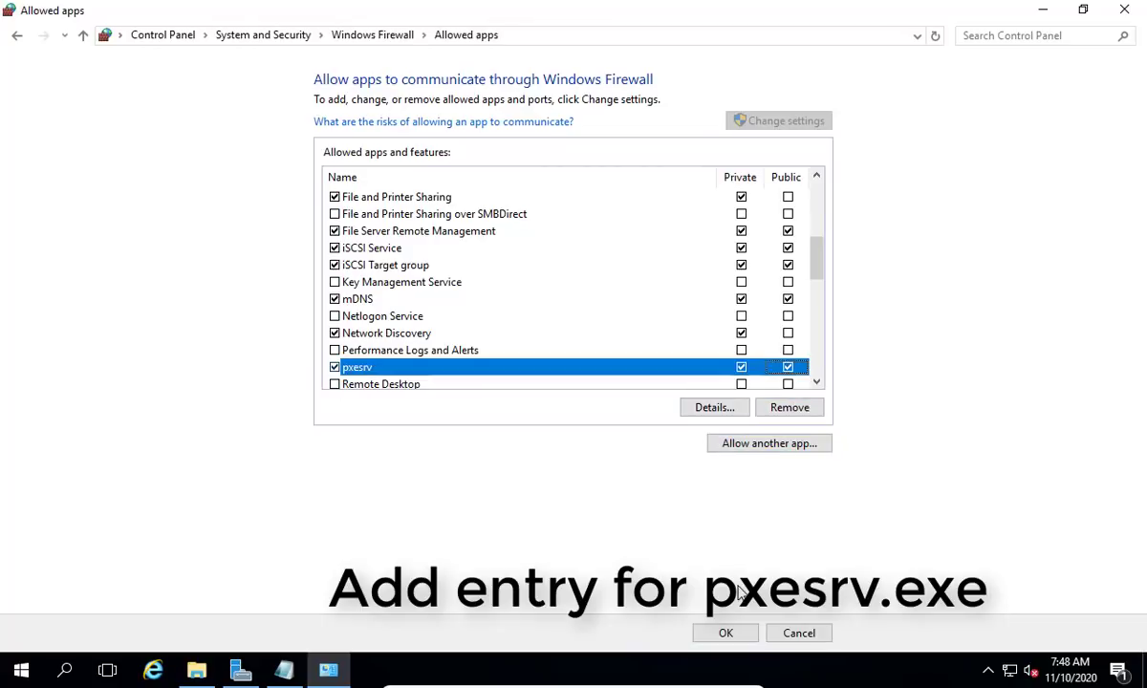
click(392, 248)
click(425, 368)
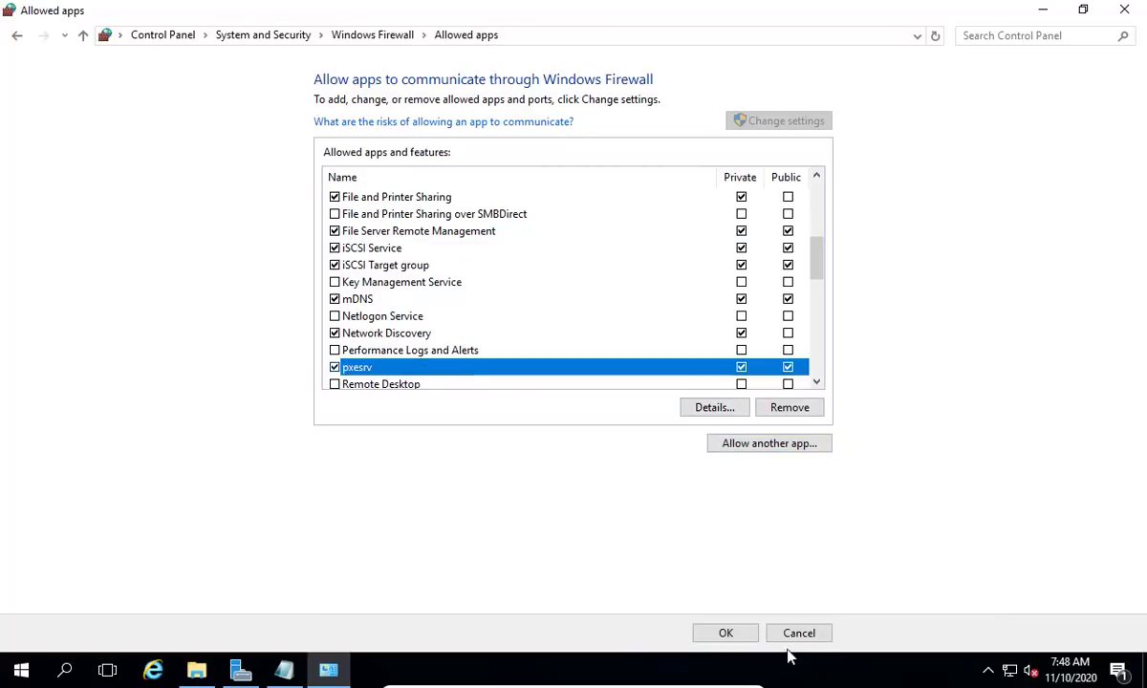
click(726, 634)
click(1122, 11)
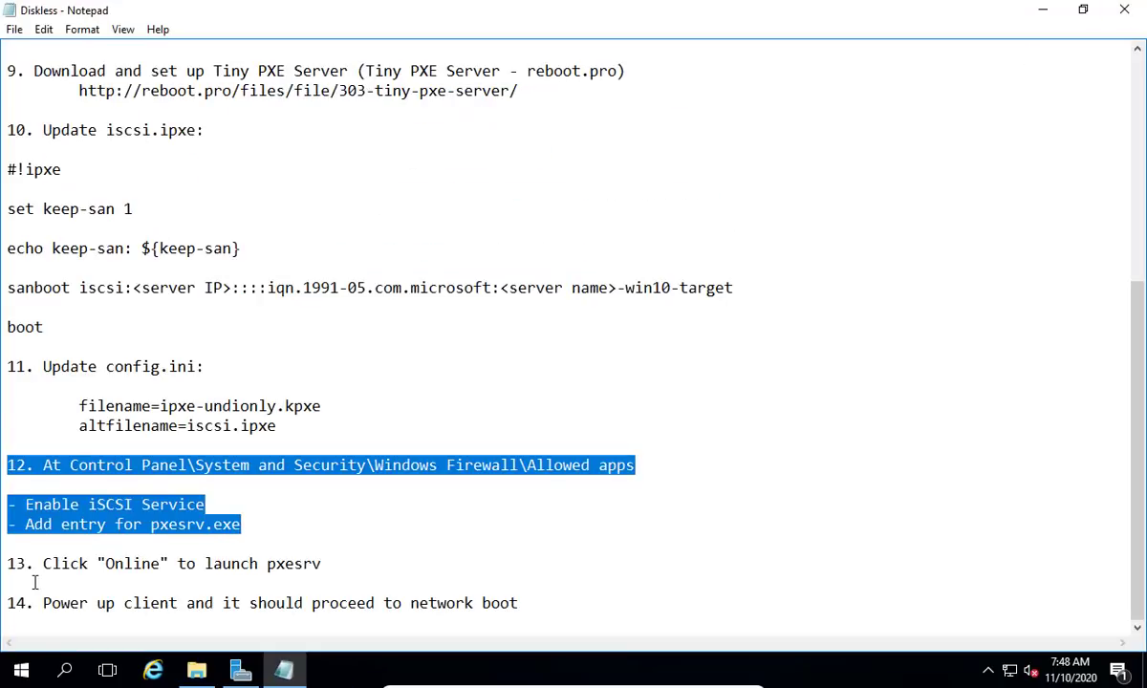
Check steps 13 and 14 of the Diskless notes and launch the pxesrv application from C:\pxesrv.
drag(8, 563, 526, 605)
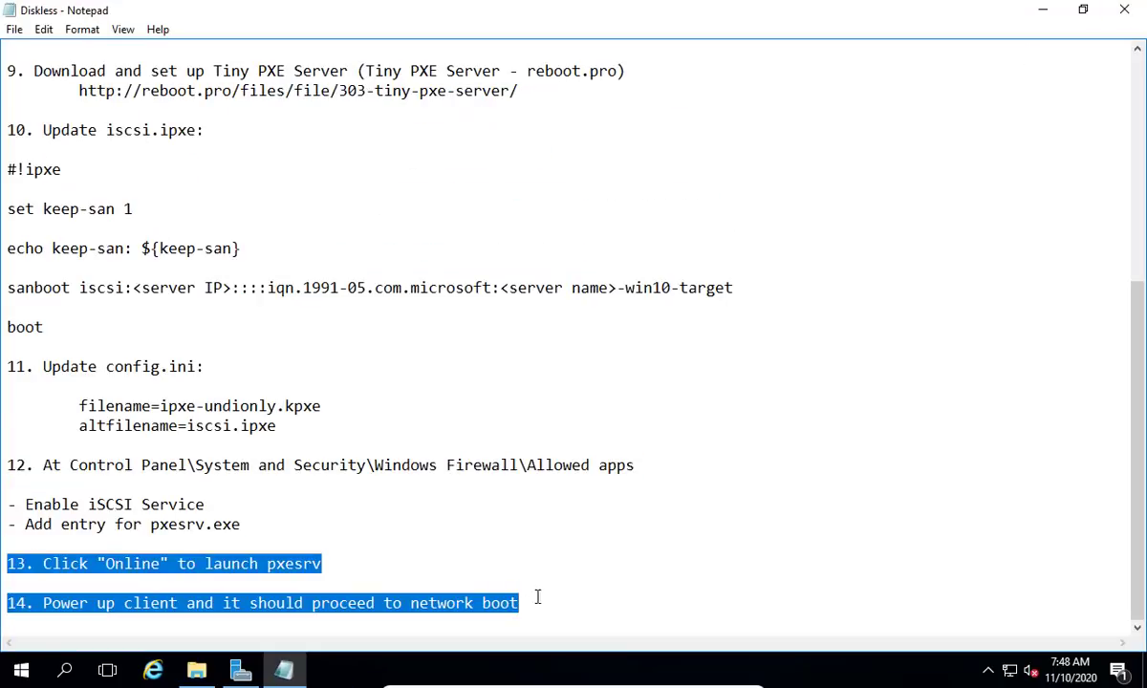
click(1042, 11)
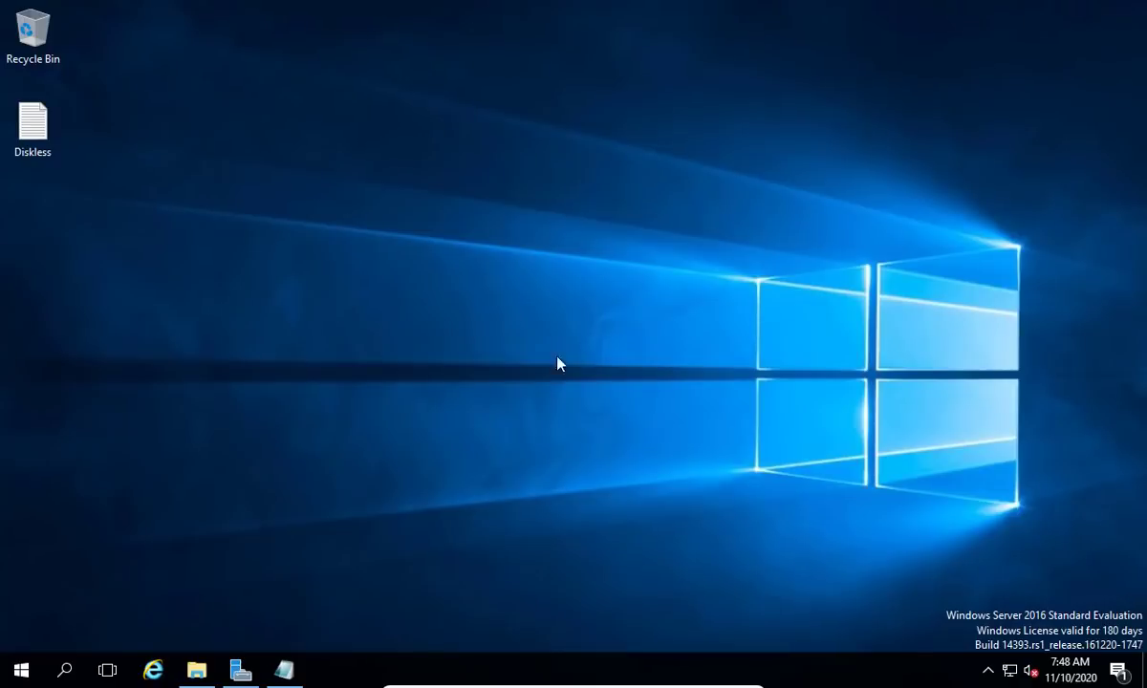
click(197, 671)
click(189, 281)
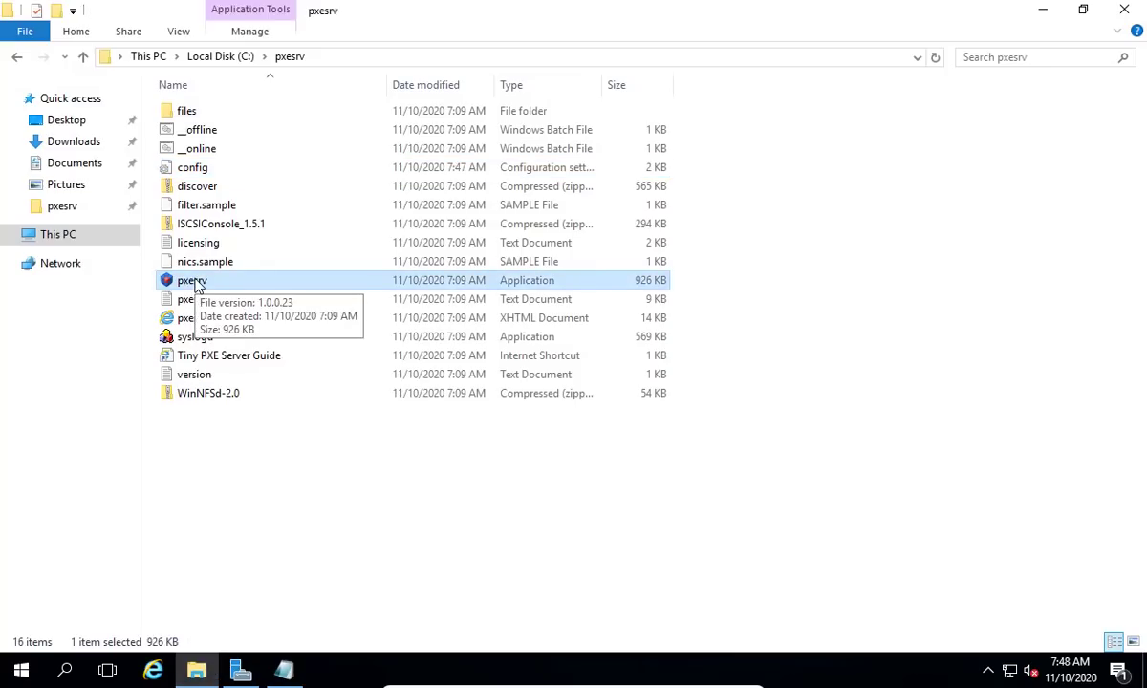
double_click(198, 283)
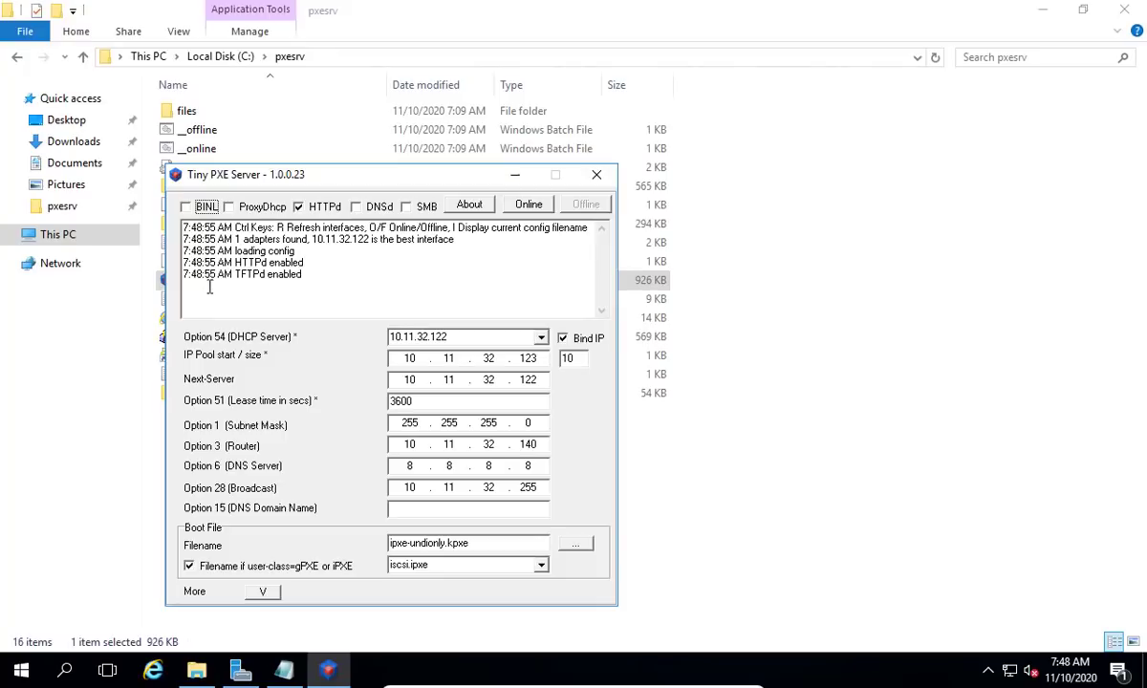
Set the IP pool start to 10.11.32.190, bring Tiny PXE Server online and minimize the pxesrv folder.
key(Tab)
text(190)
click(529, 205)
click(1044, 12)
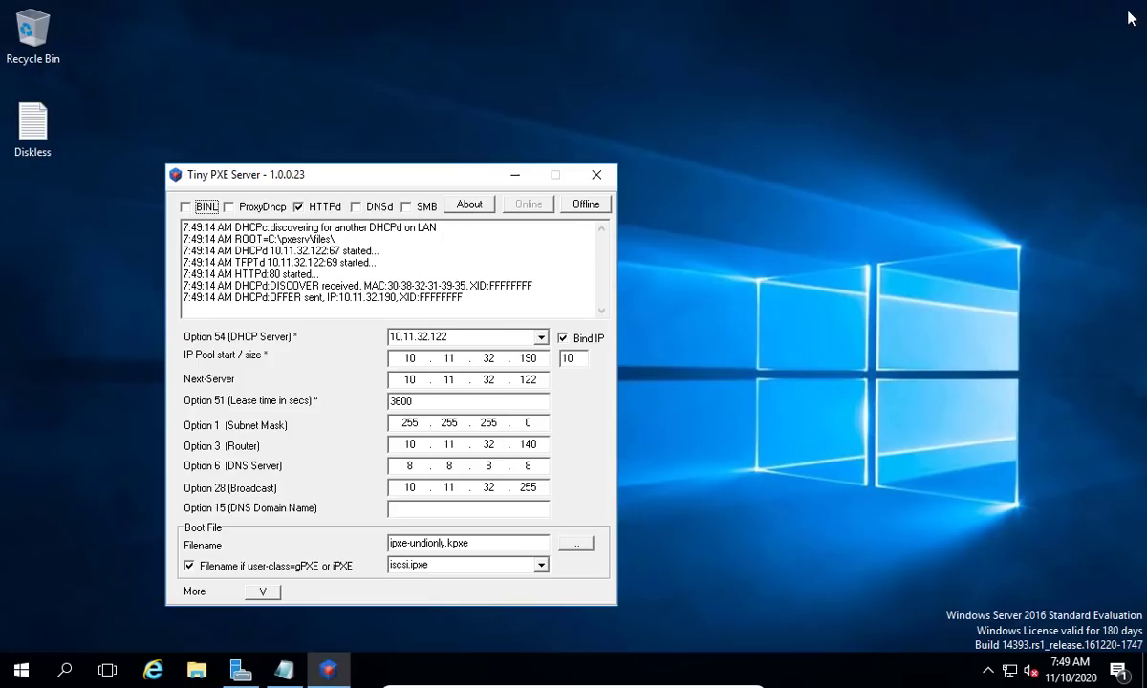
Place Task Manager beside the Tiny PXE Server window and open its performance monitoring.
drag(402, 175, 318, 127)
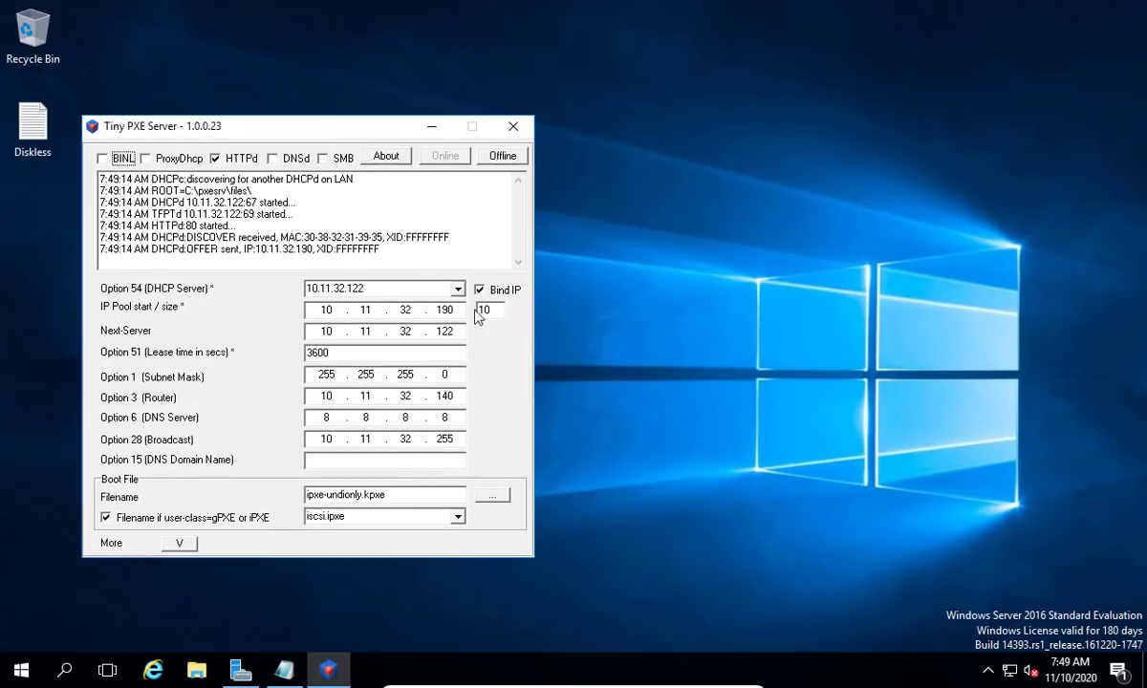
right_click(643, 671)
click(708, 575)
click(95, 320)
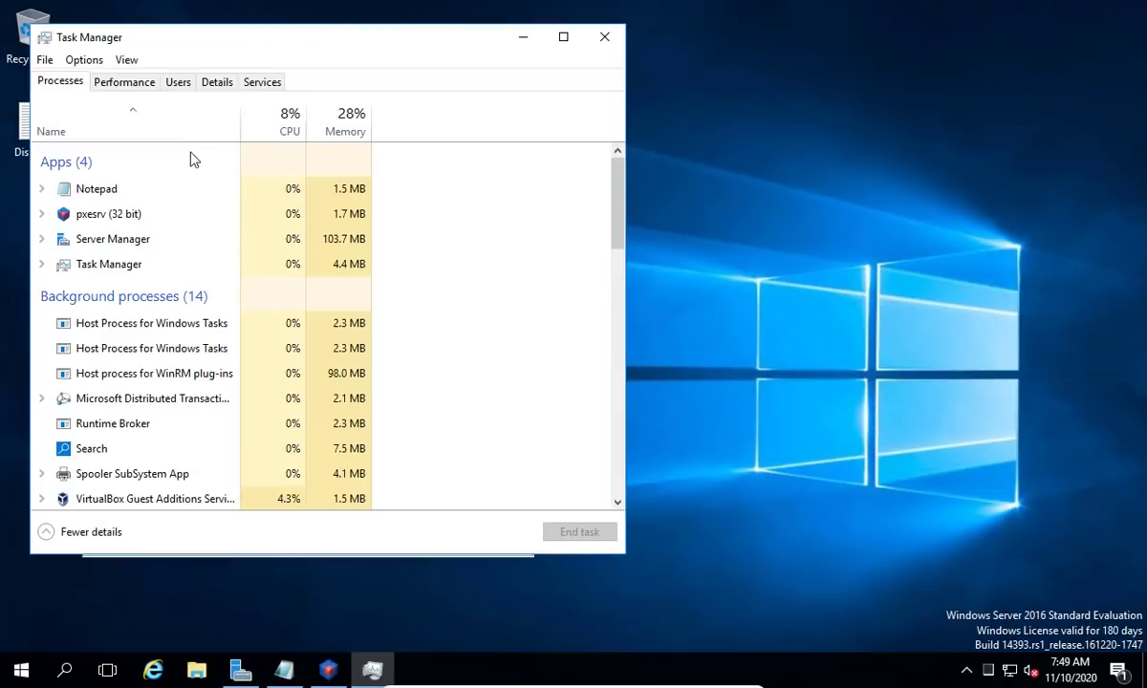
drag(305, 48, 806, 61)
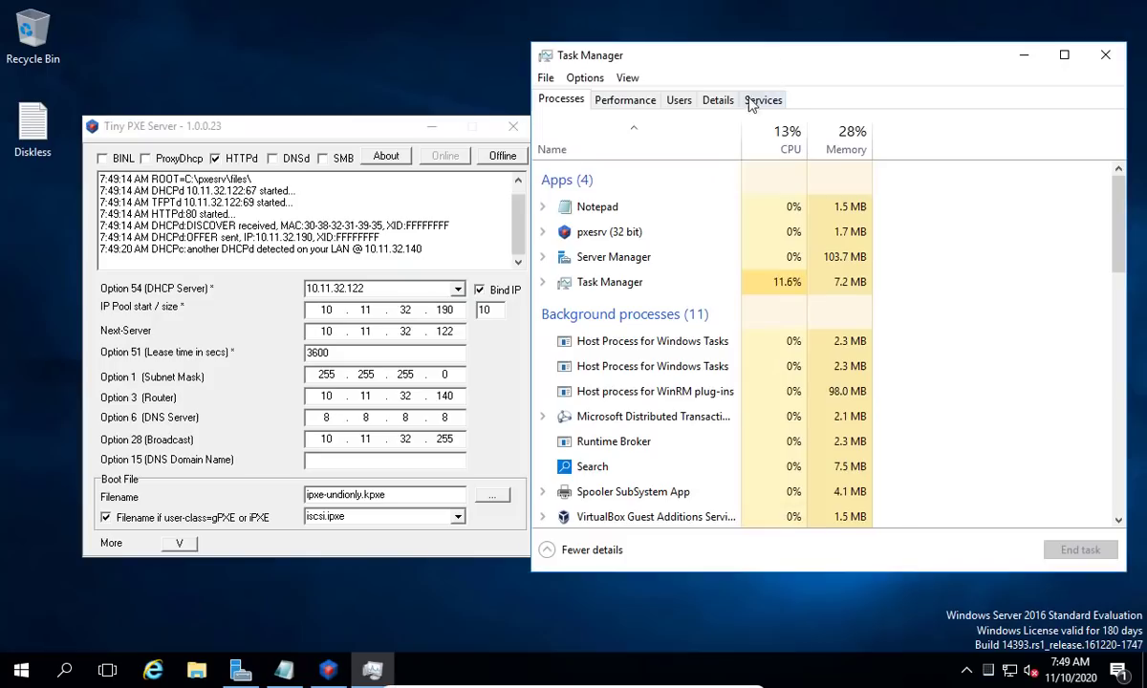
click(627, 99)
click(621, 237)
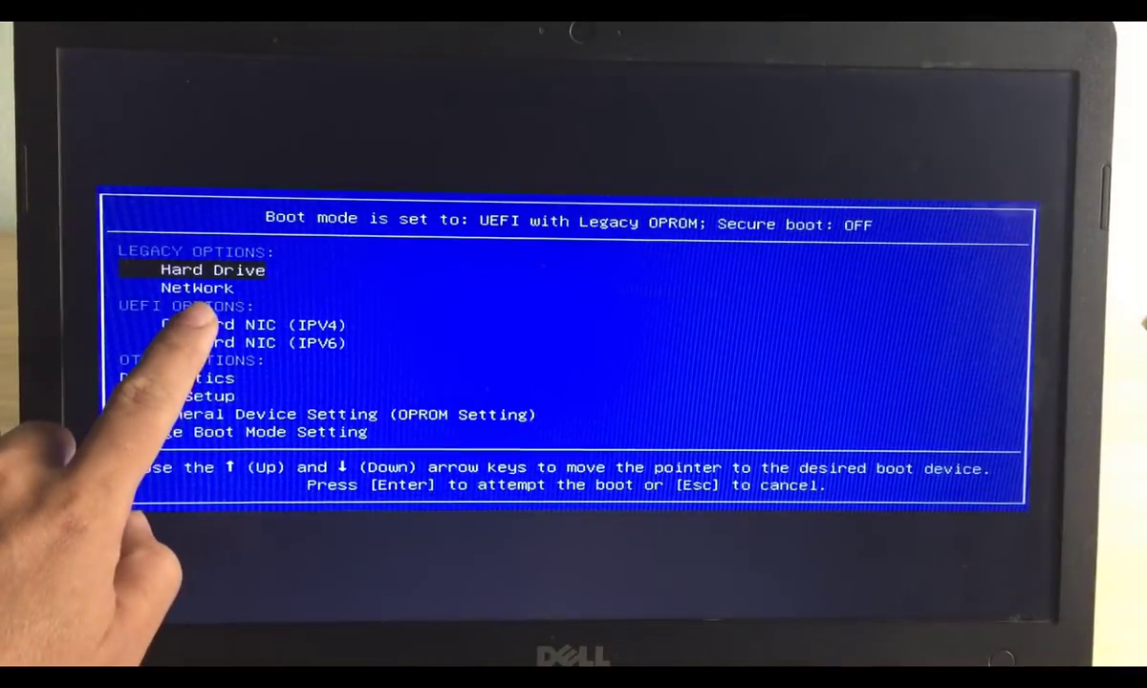
key(Down)
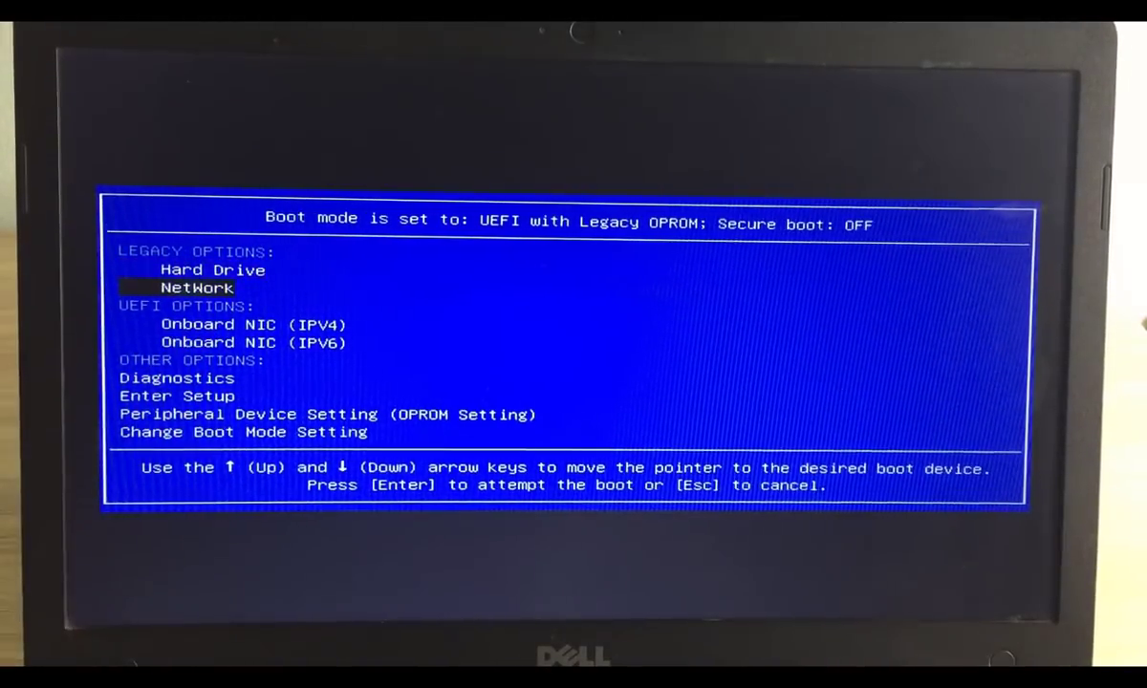
key(Return)
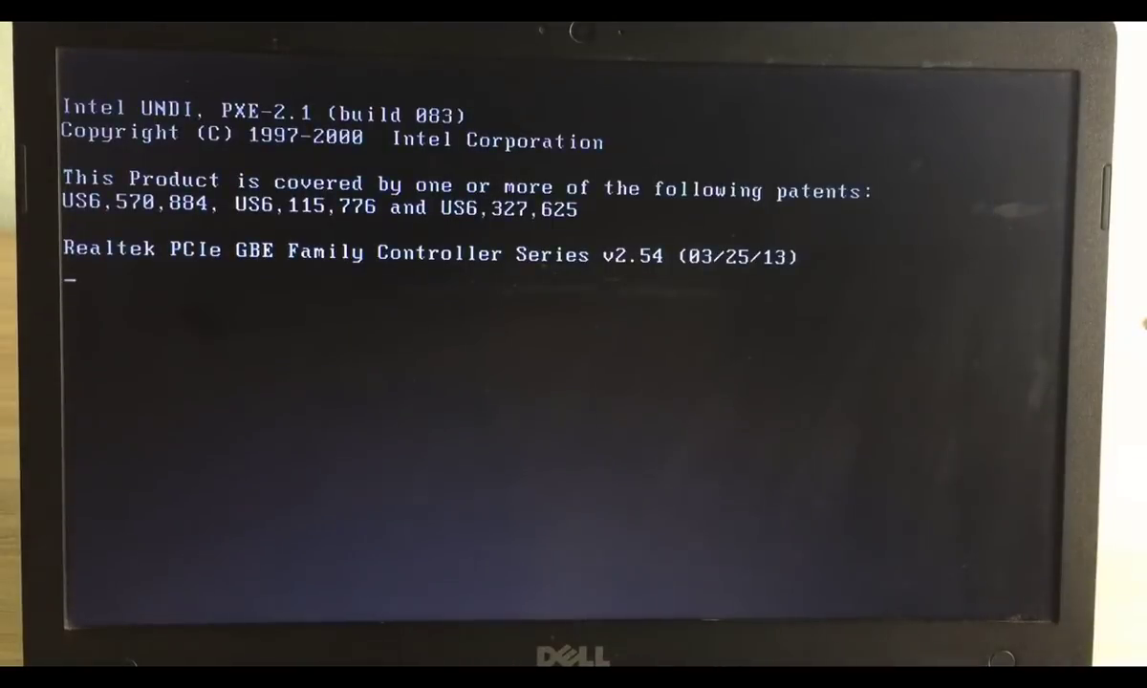